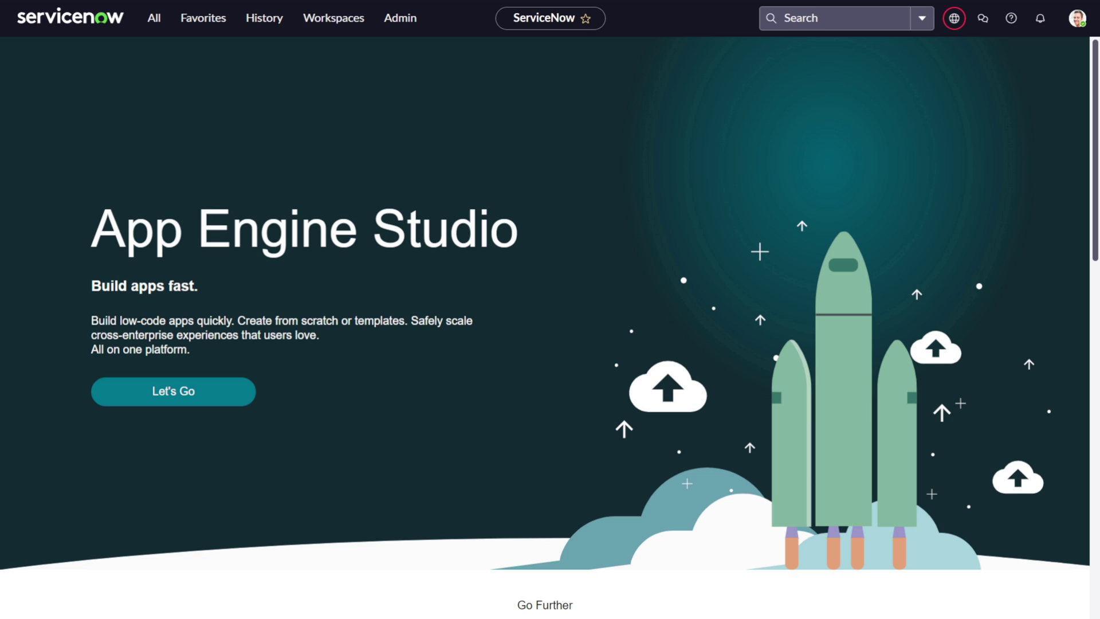
# Find the Meeting Room Booker modules by filtering for meeting, and open the booking feedback record BOFE0001001
pyautogui.click(158, 18)
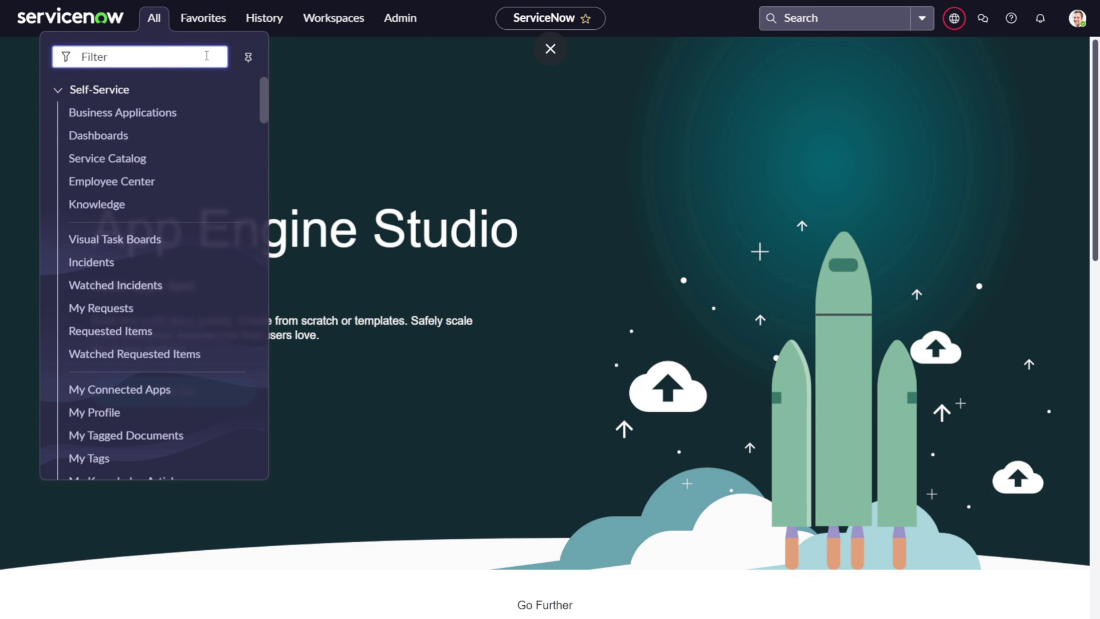
pyautogui.write('meeting')
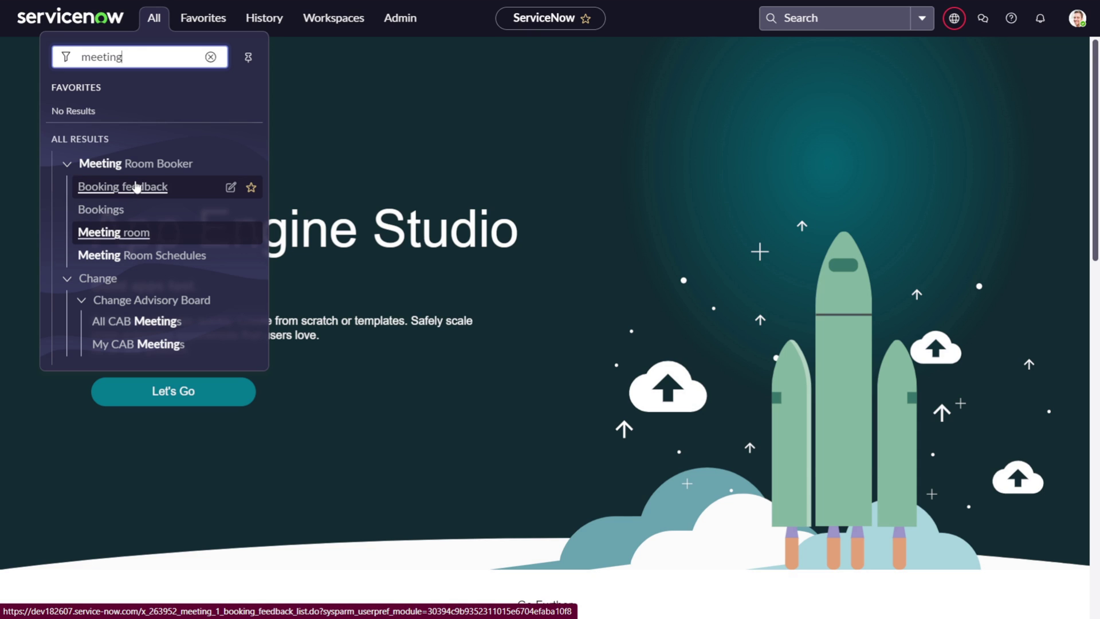
pyautogui.click(136, 186)
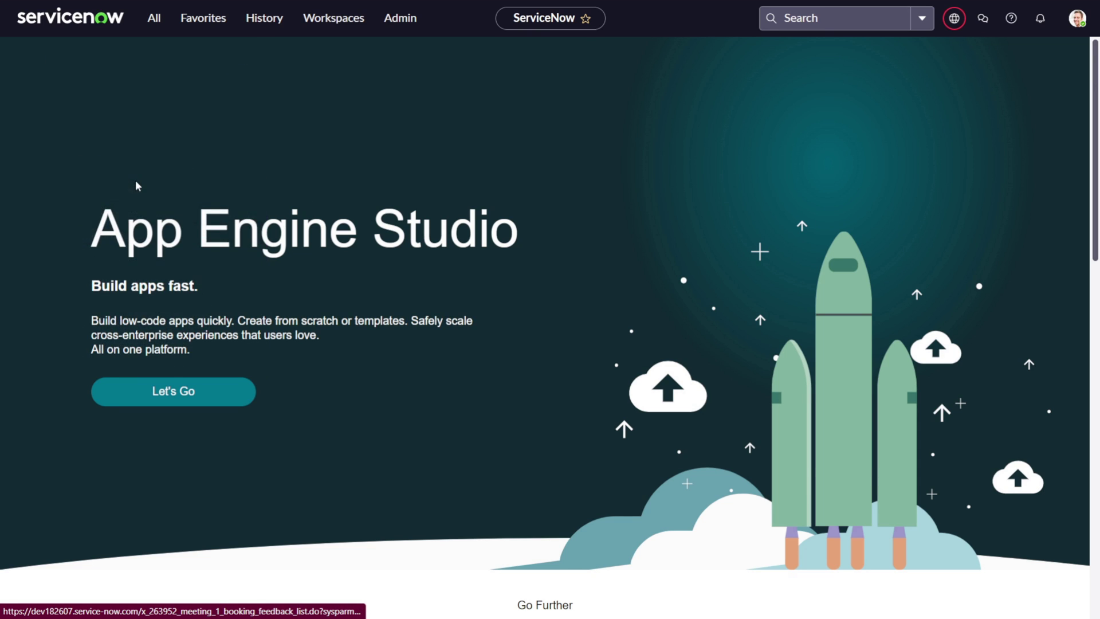
pyautogui.click(113, 152)
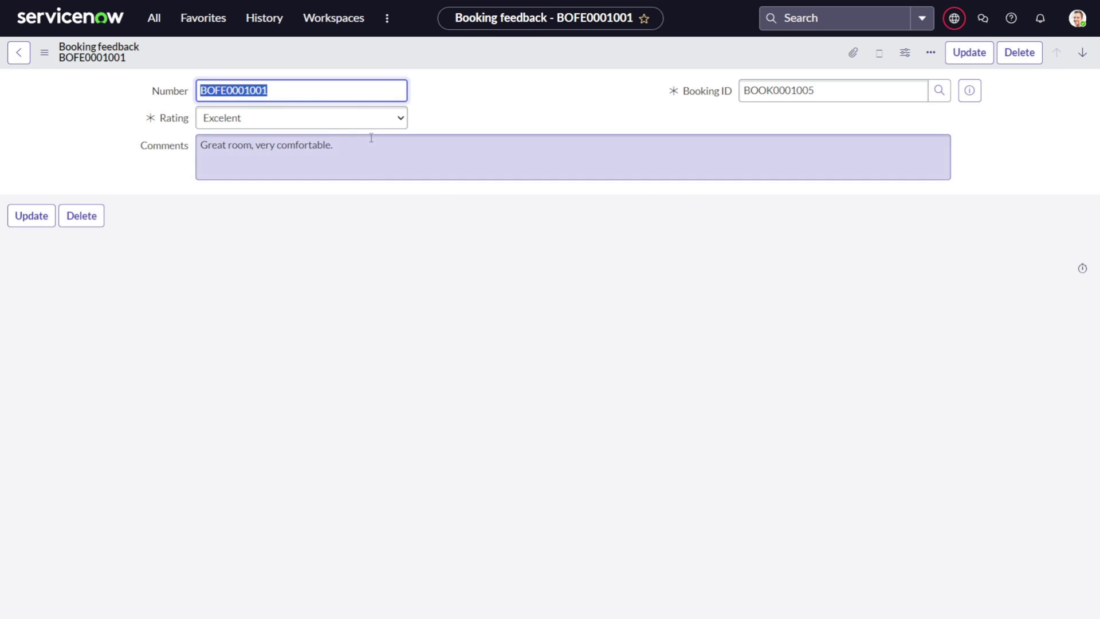
# Filter the application navigator for context to find the Contextual Search modules
pyautogui.click(157, 23)
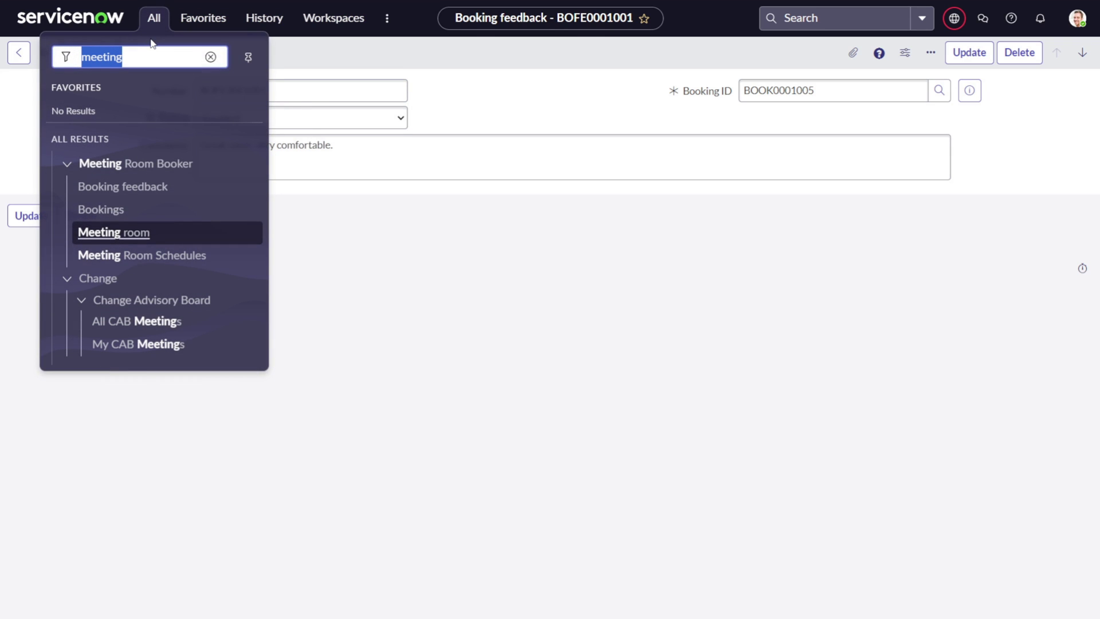
pyautogui.press('BackSpace')
pyautogui.write('con')
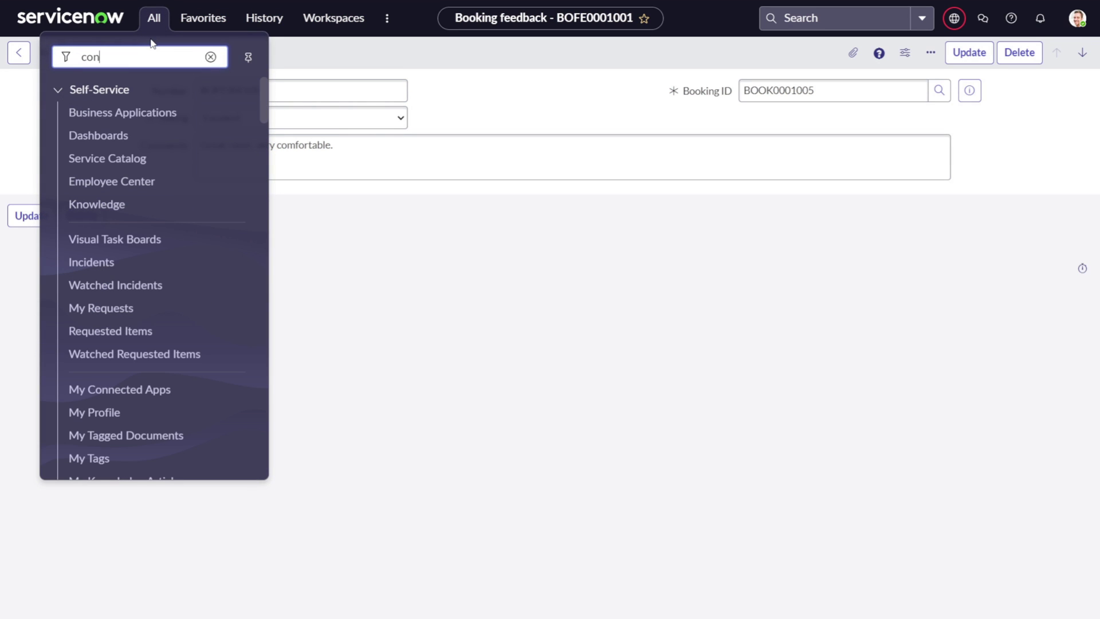
pyautogui.write('tect')
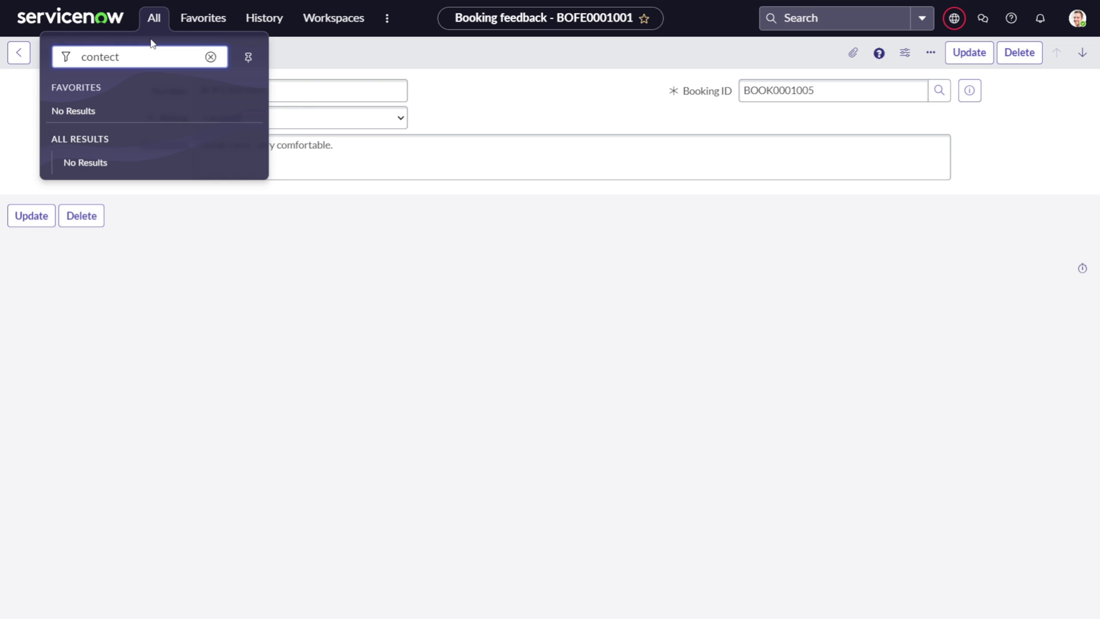
pyautogui.press('BackSpace')
pyautogui.press('BackSpace')
pyautogui.write('xt')
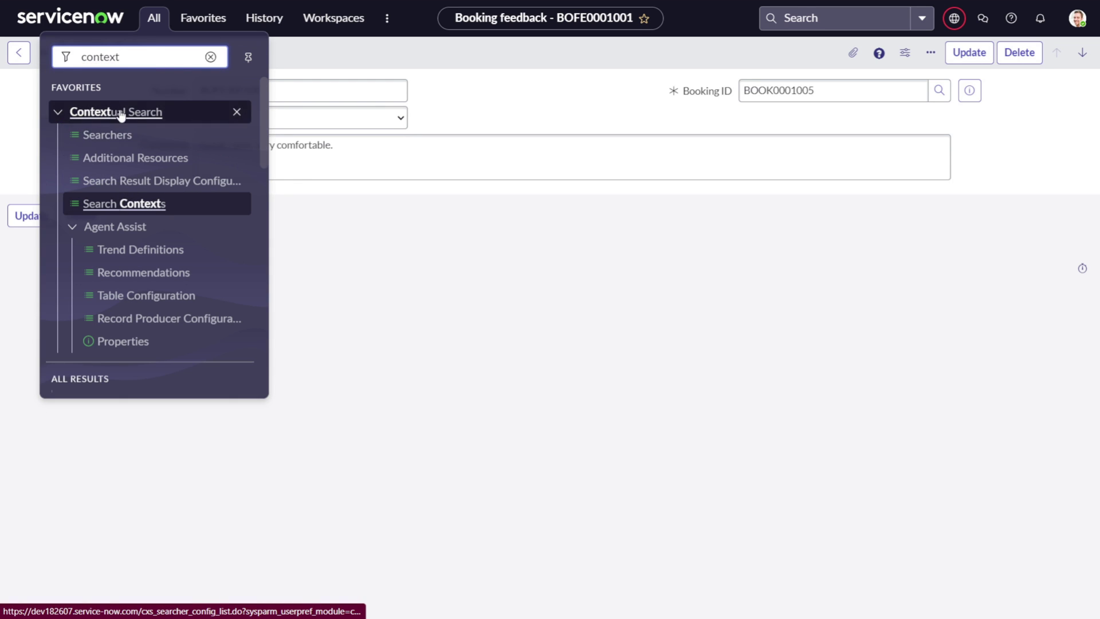
pyautogui.click(57, 112)
pyautogui.click(57, 112)
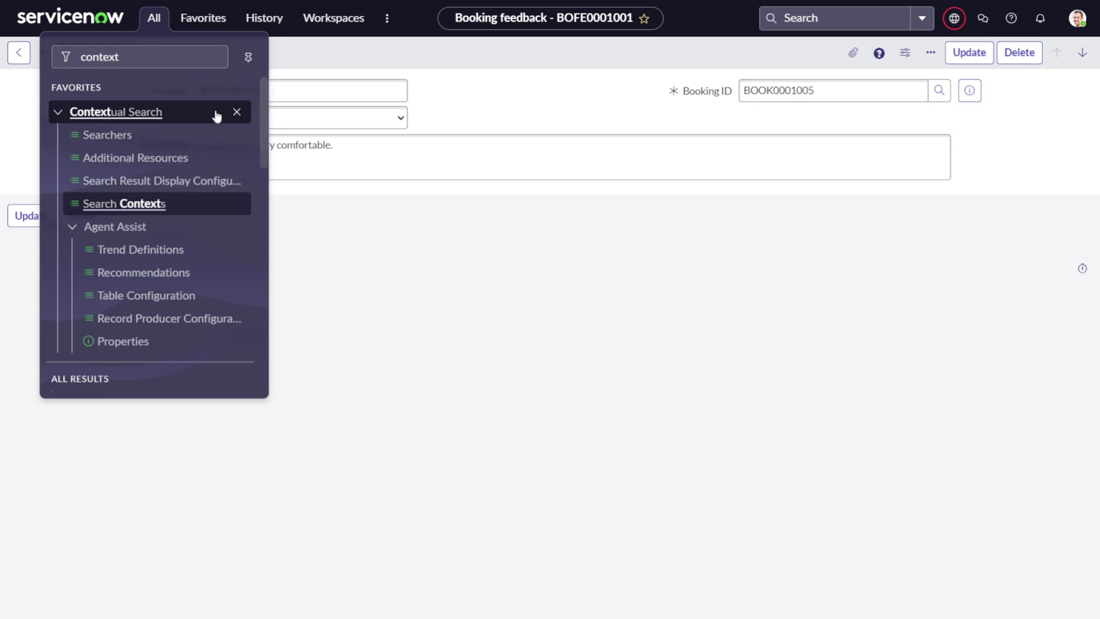
# Open the Searchers list from the favorites and review the Catalog only and Knowledge and pinned searchers
pyautogui.click(205, 19)
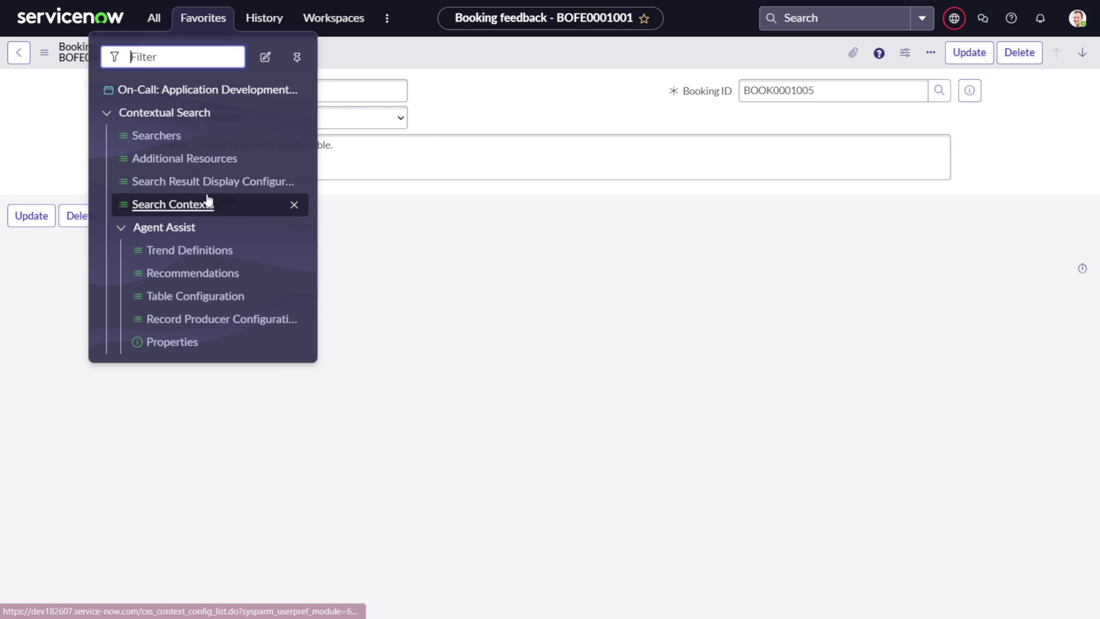
pyautogui.click(156, 136)
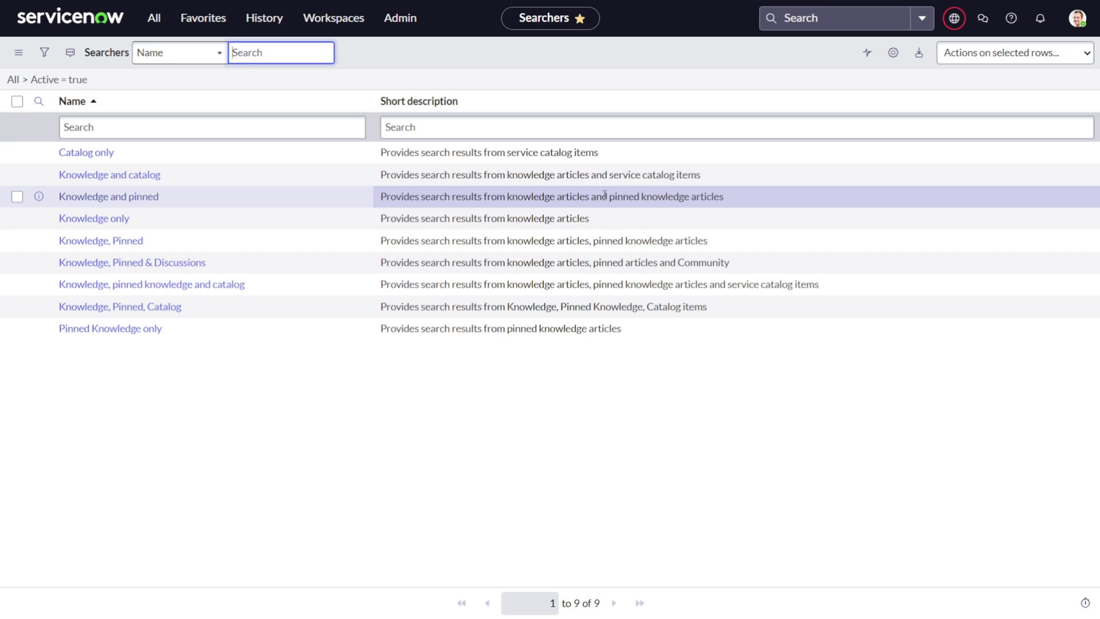
pyautogui.moveTo(125, 151); pyautogui.dragTo(39, 155)
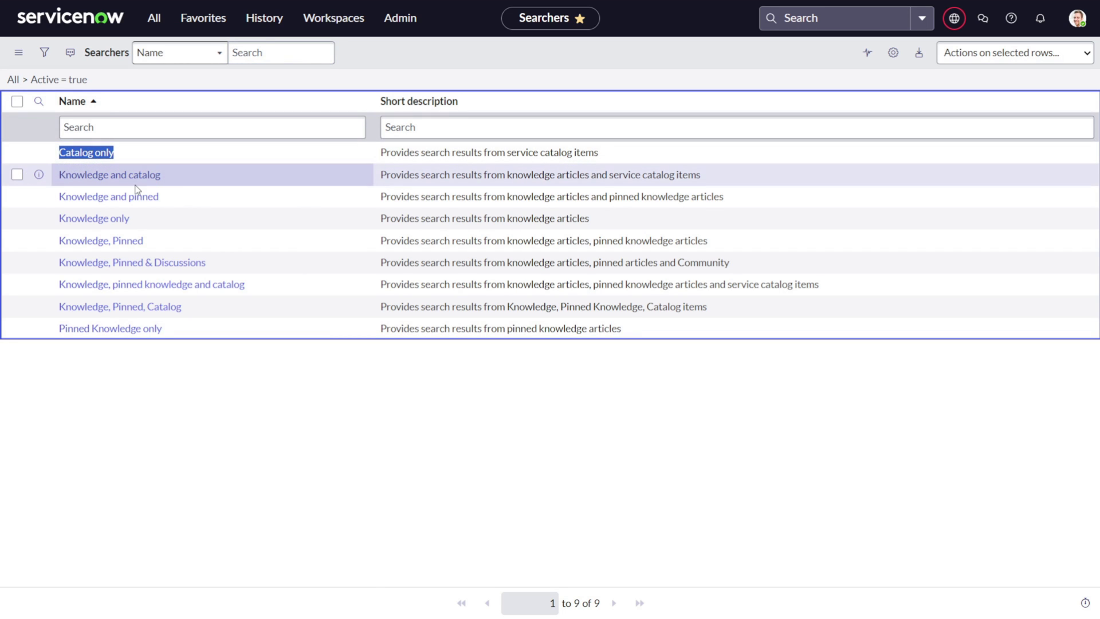
pyautogui.moveTo(178, 194); pyautogui.dragTo(54, 202)
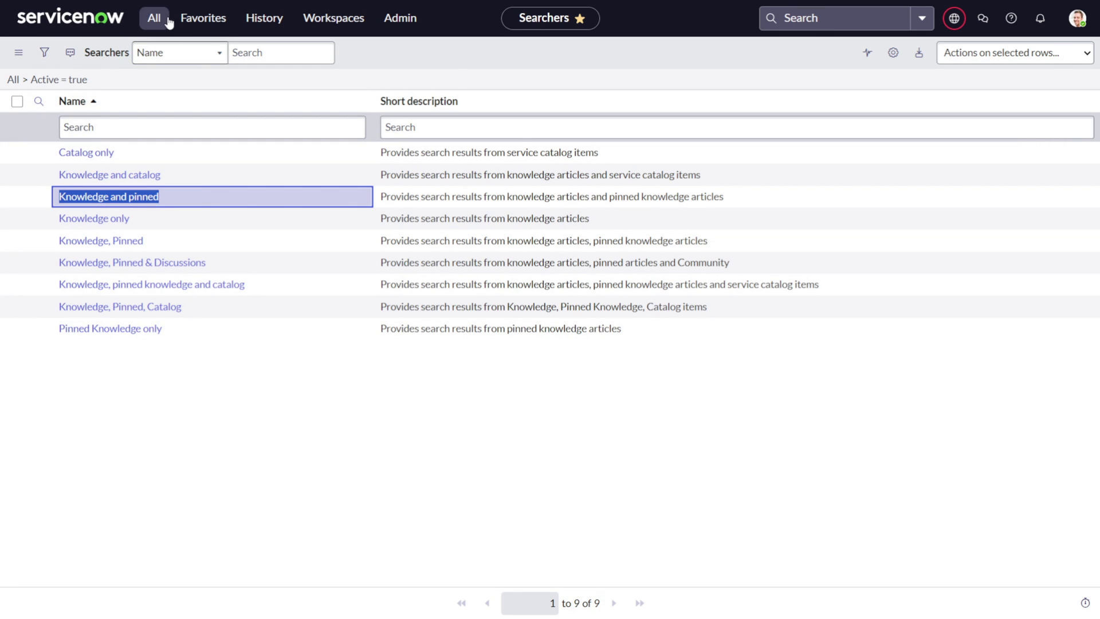
# Open the Search Contexts list from the favorites and start a new search context record
pyautogui.click(198, 18)
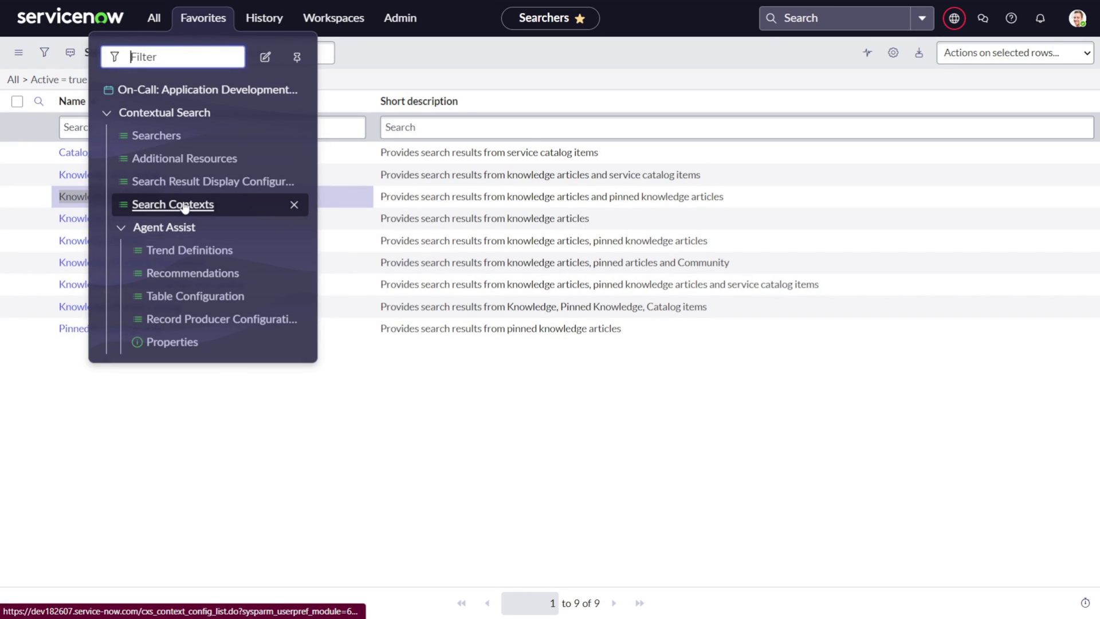
pyautogui.click(184, 204)
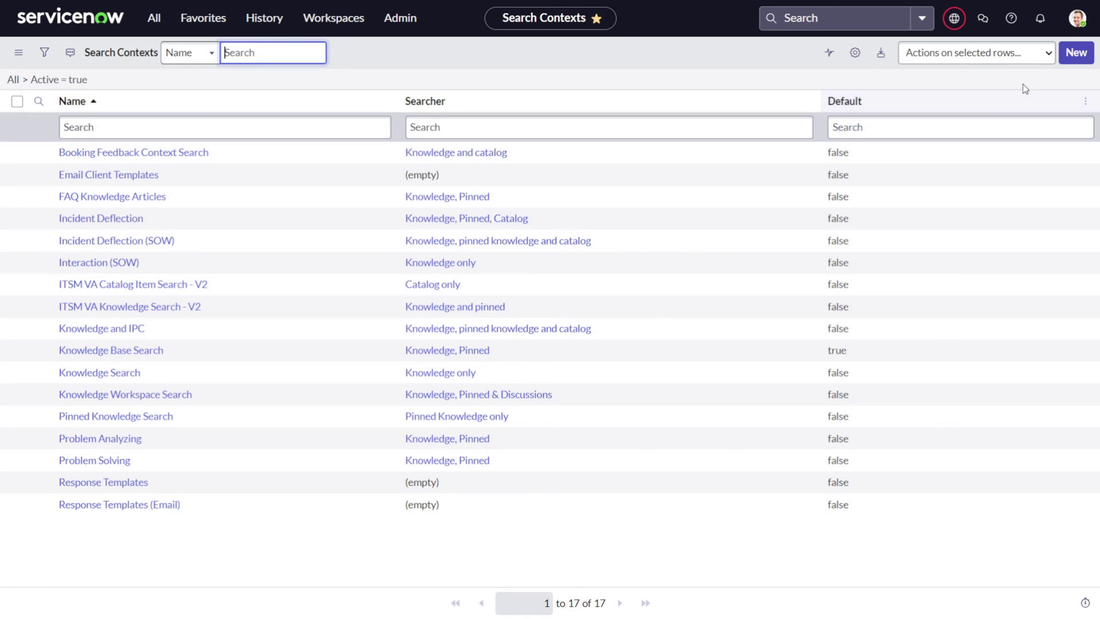
pyautogui.click(1066, 61)
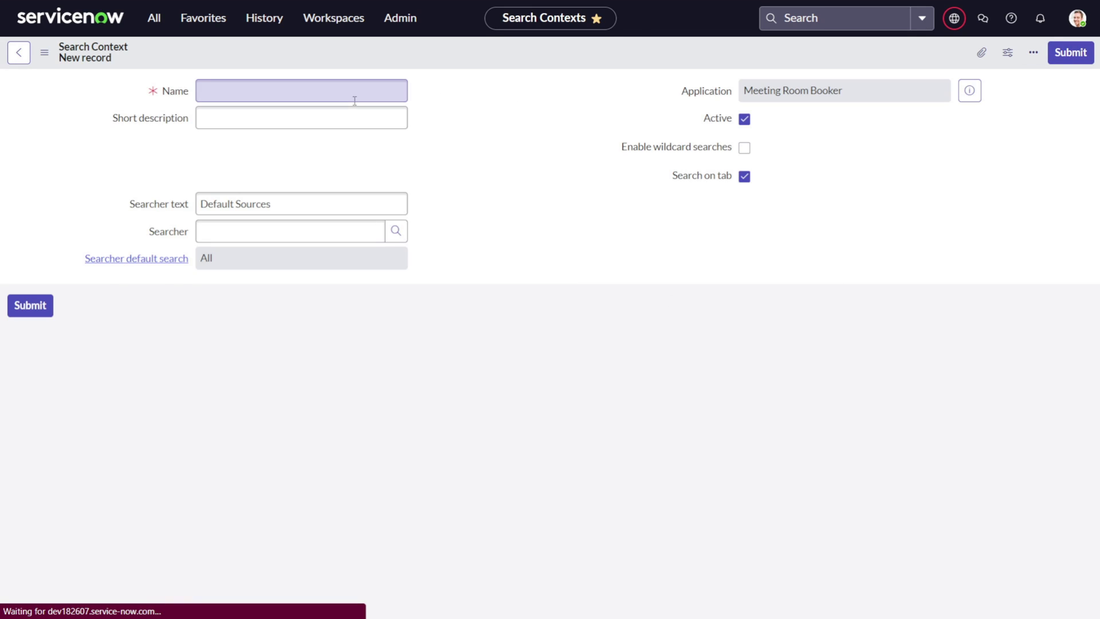
# Set the search context's name and short description to Booking Feedback, choose the Knowledge and catalog searcher, and save the record
pyautogui.write('Bo')
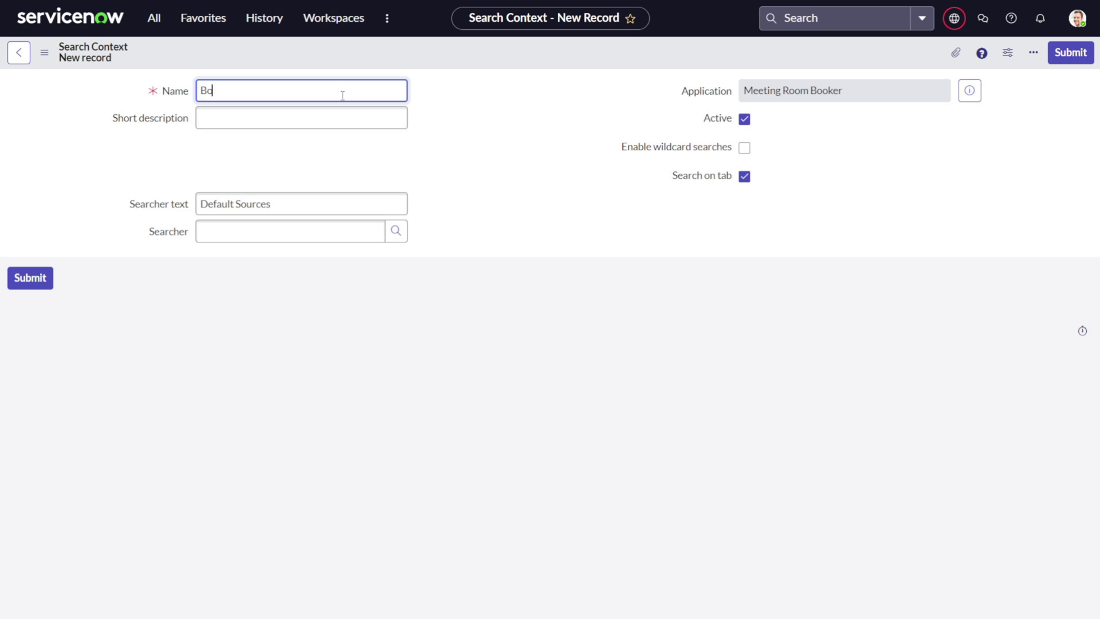
pyautogui.write('oking Feedback')
pyautogui.tripleClick(275, 96)
pyautogui.hotkey('ctrl', 'c')
pyautogui.click(278, 117)
pyautogui.hotkey('ctrl', 'v')
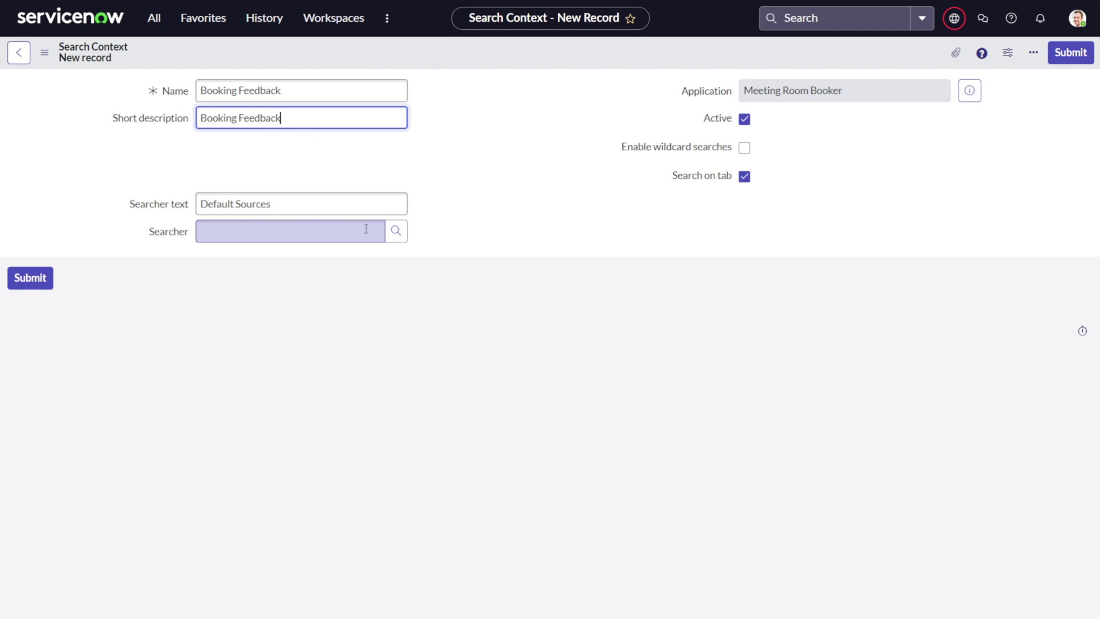
pyautogui.click(396, 230)
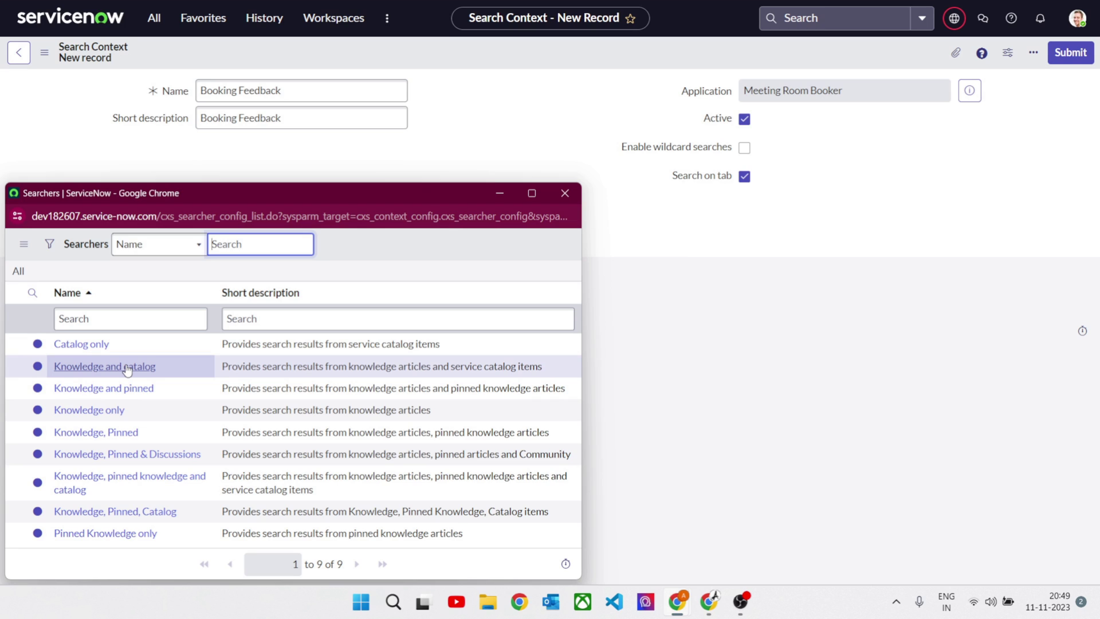
pyautogui.click(126, 367)
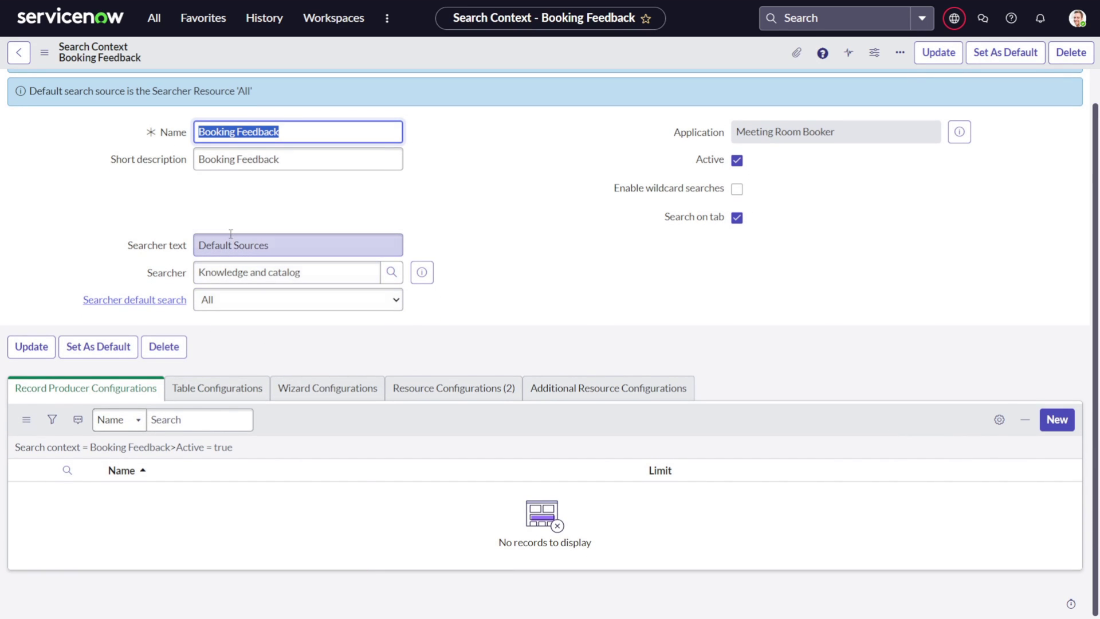
# Start a new table configuration for the Booking Feedback search context and try to assign the Booking feedback table [x_263952_meeting_1_booking_feedback]
pyautogui.click(254, 390)
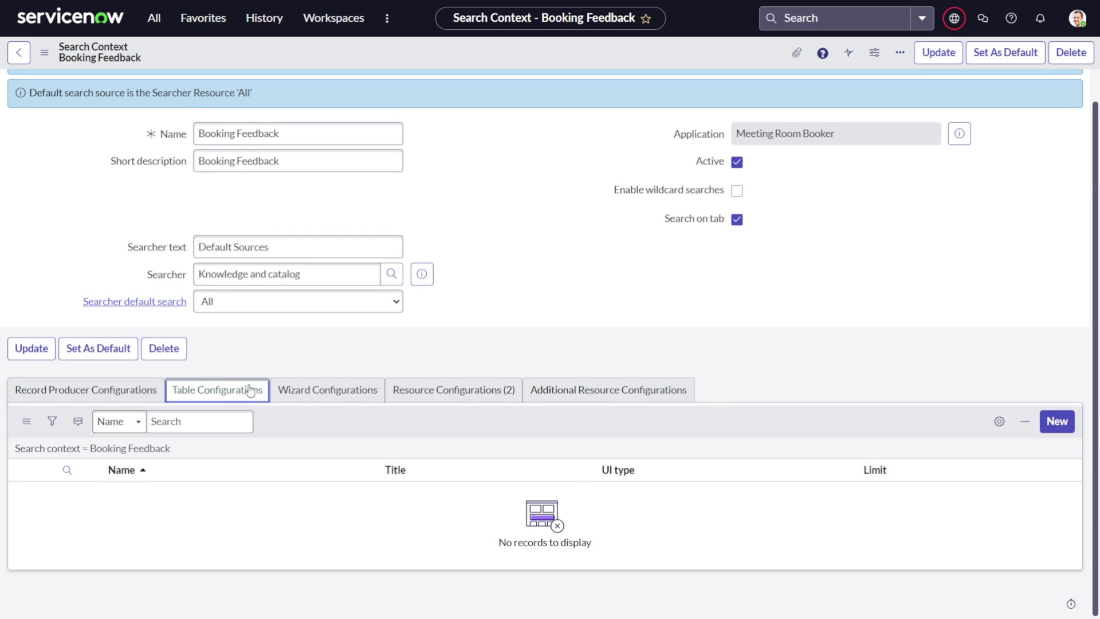
pyautogui.click(1053, 430)
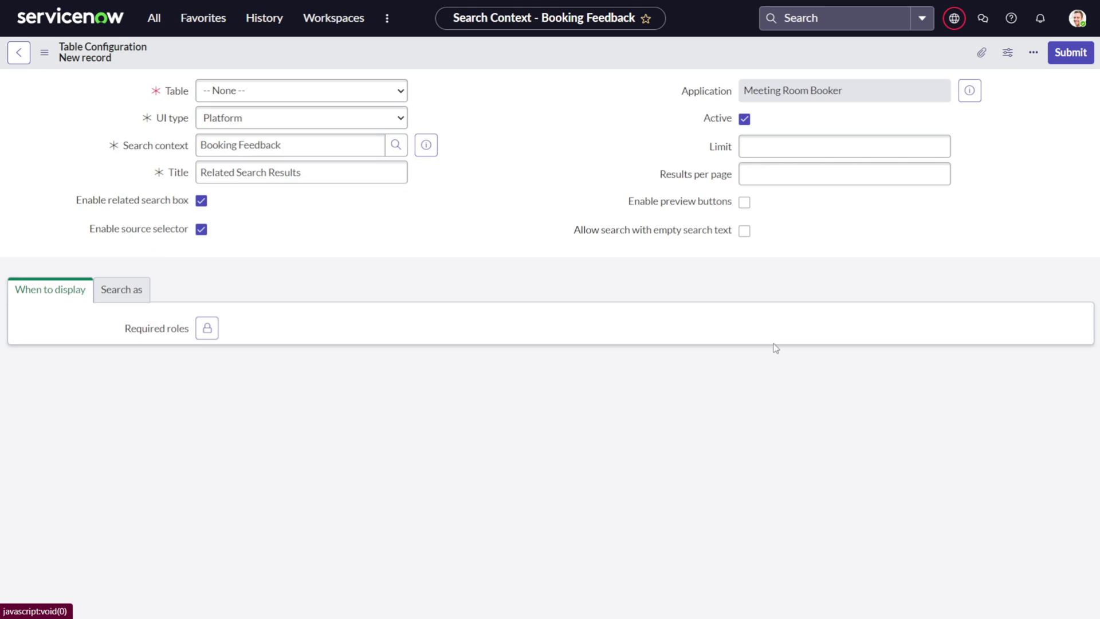
pyautogui.click(376, 87)
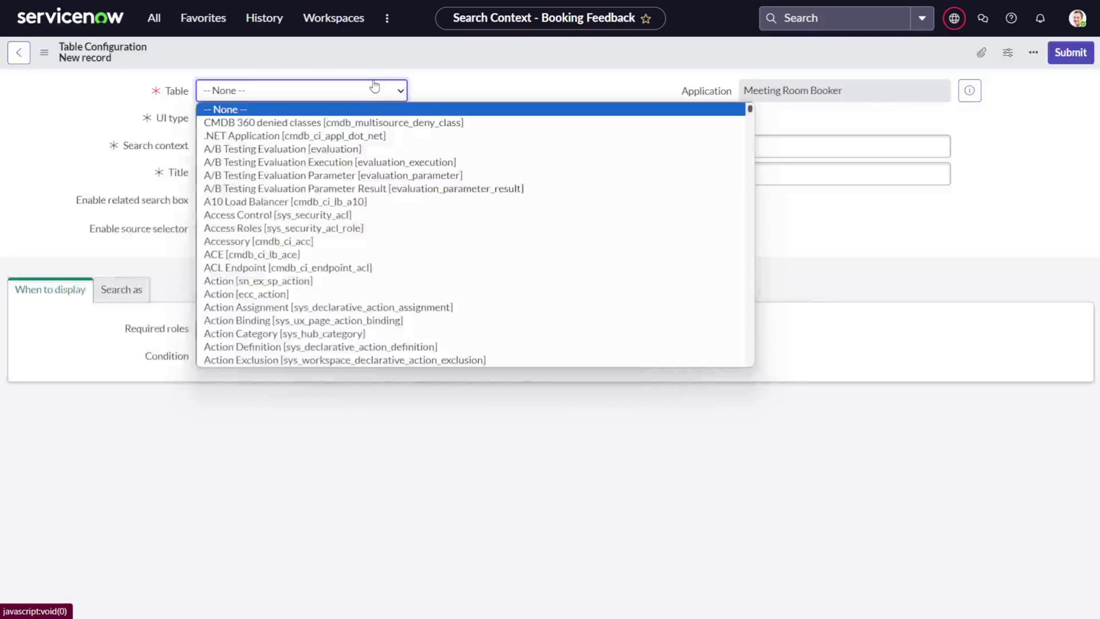
pyautogui.write('booking]')
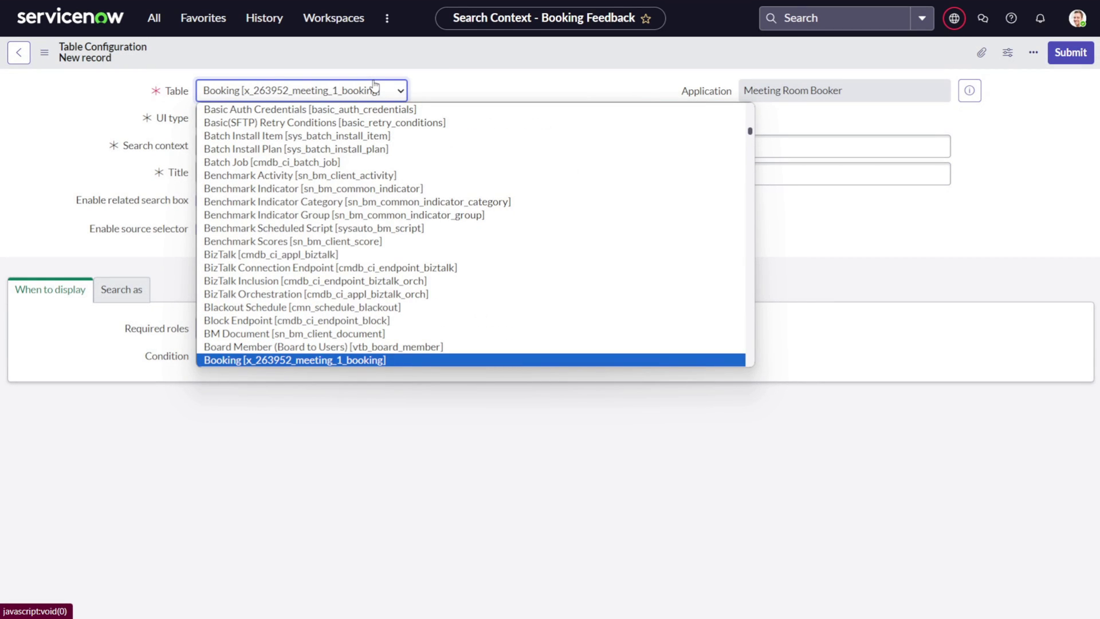
pyautogui.scroll(-4, 383, 212)
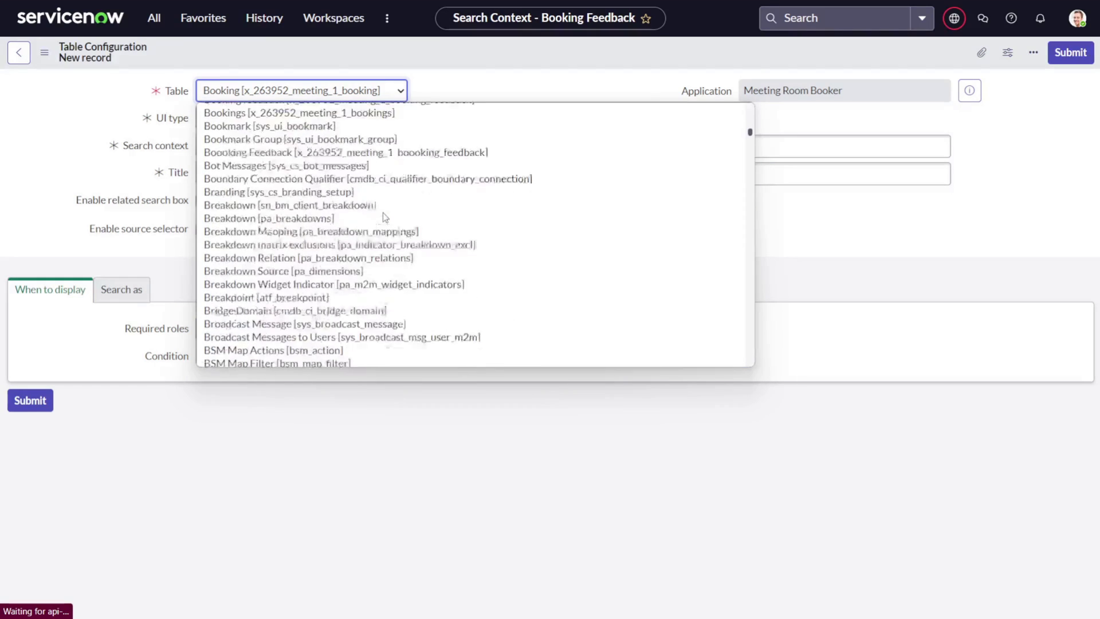
pyautogui.scroll(3, 382, 218)
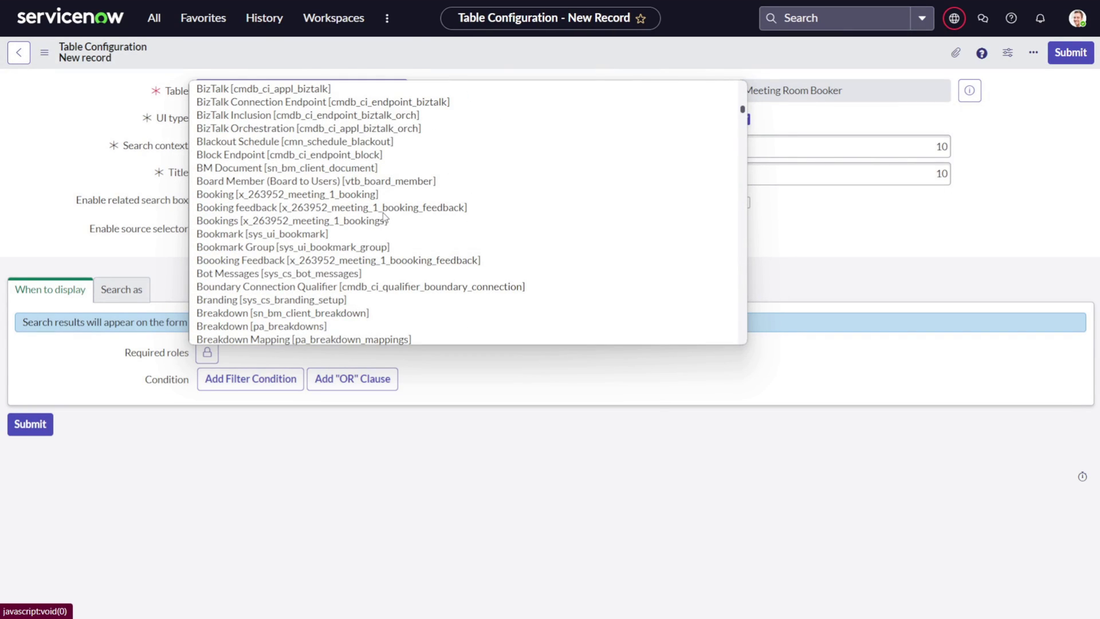
pyautogui.click(322, 212)
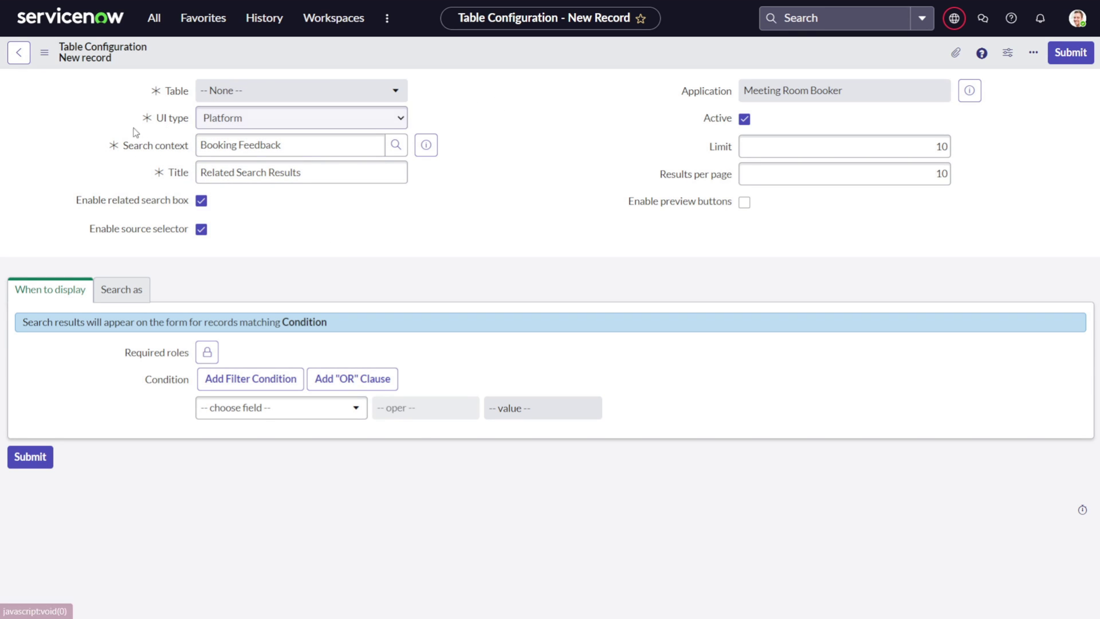
# Search the Table choices for booking fe and display the technical field names on the table configuration form
pyautogui.click(285, 96)
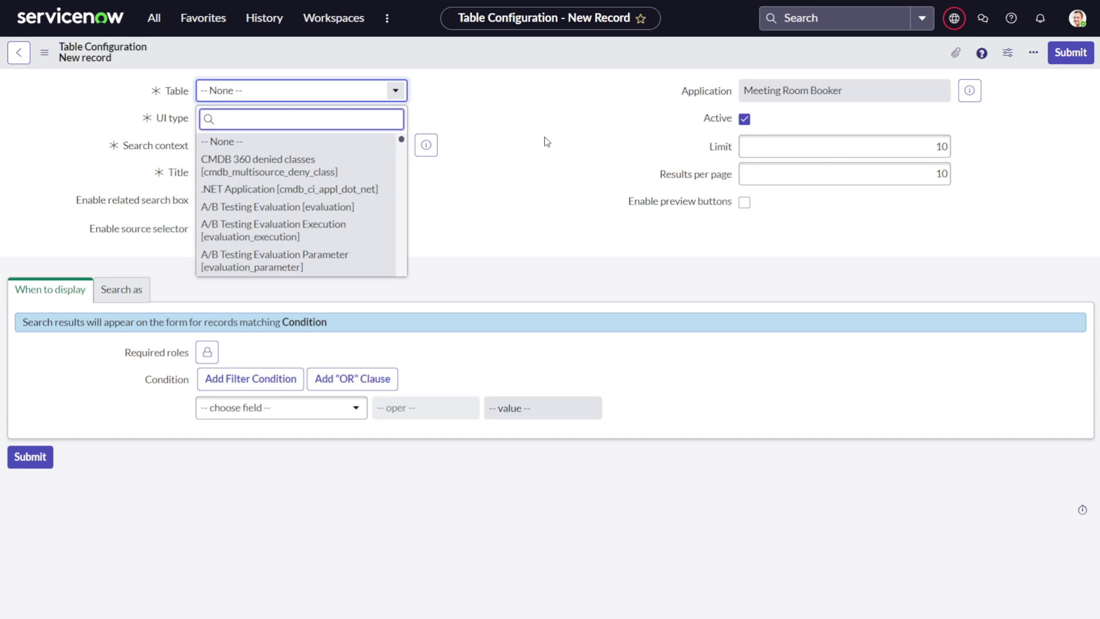
pyautogui.write('booking fe')
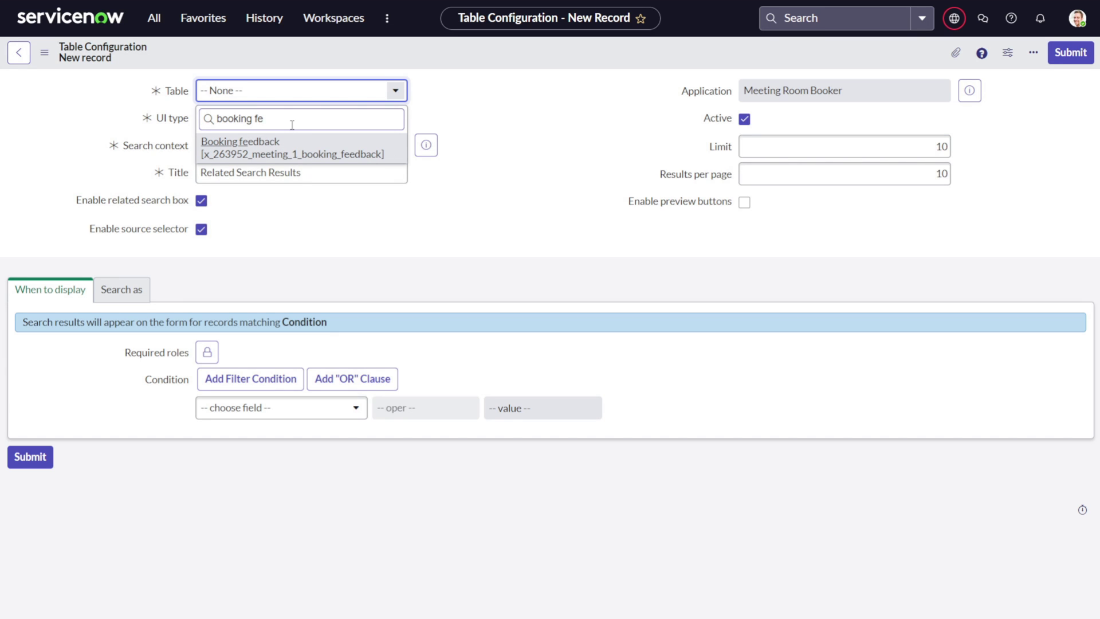
pyautogui.hotkey('ctrl', 'shift', '2')
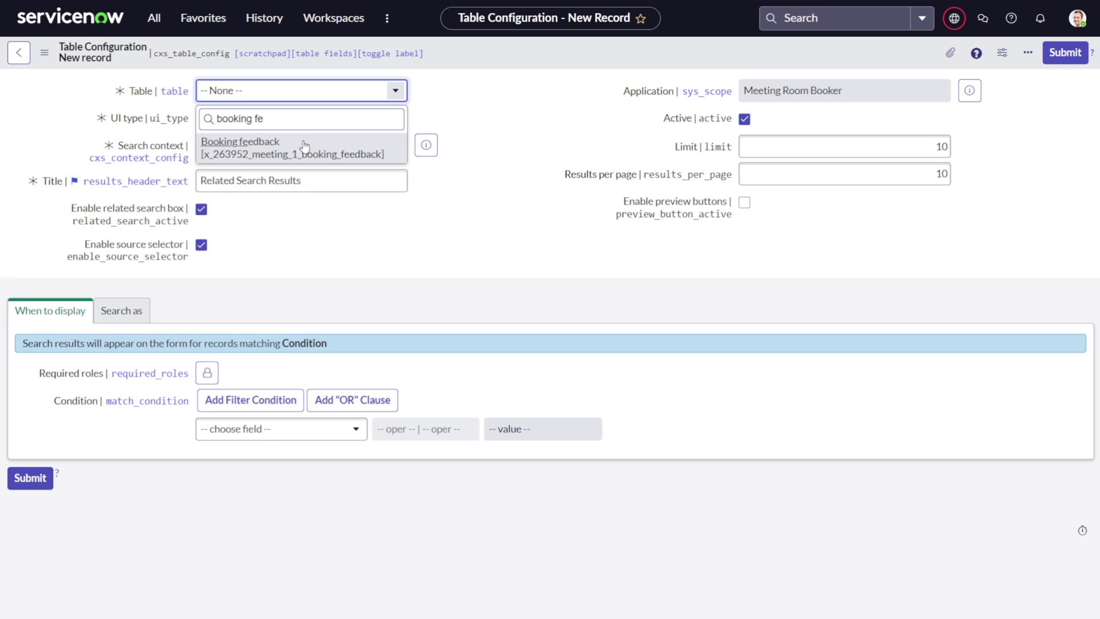
pyautogui.hotkey('ctrl', 'shift', '2')
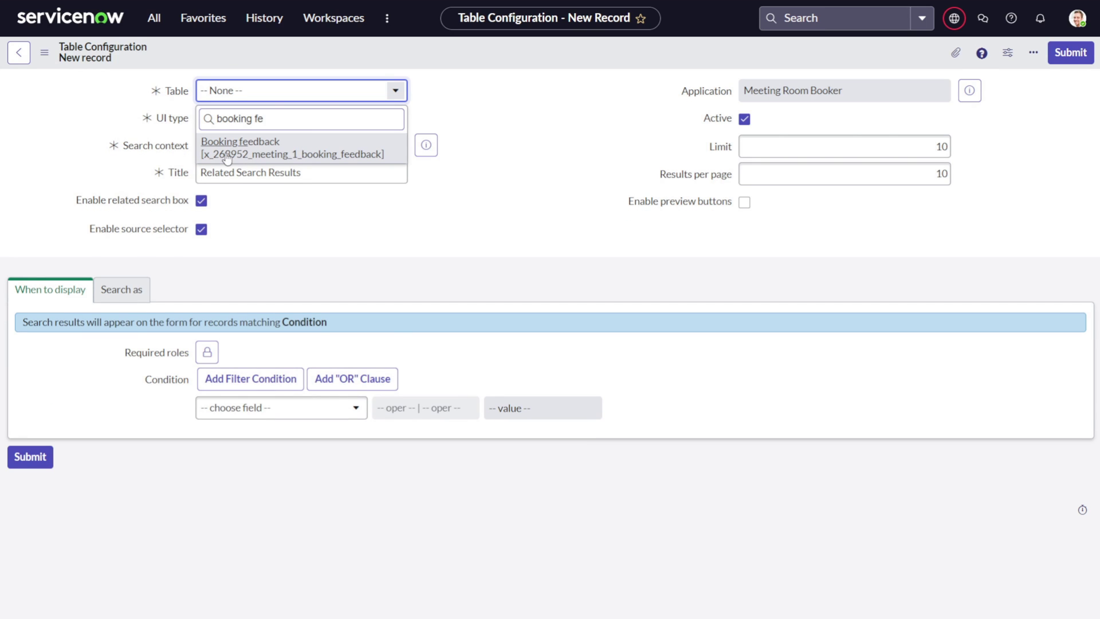
pyautogui.hotkey('ctrl', 'shift', '2')
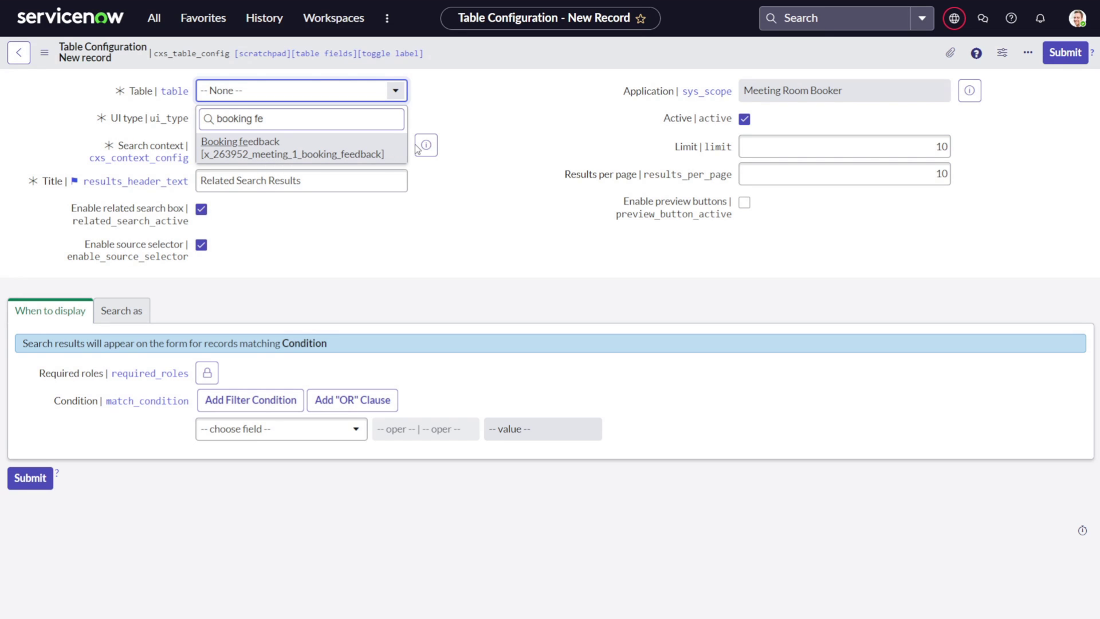
pyautogui.press('Return')
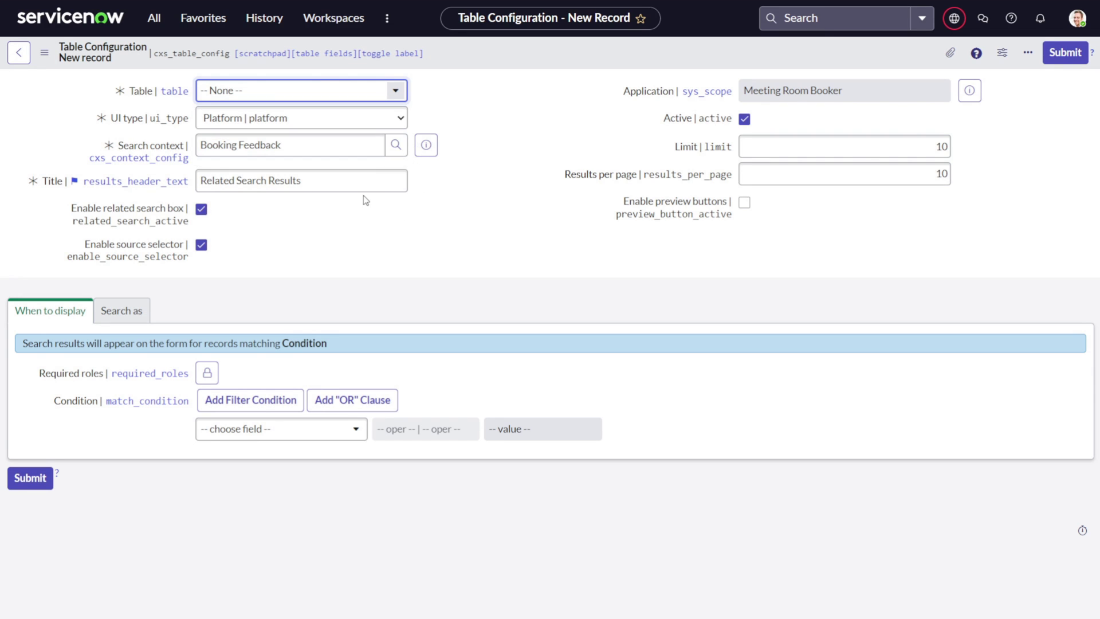
# Search the application navigator for bookin and open the Booking feedback list, leaving the new table configuration unsaved
pyautogui.click(154, 18)
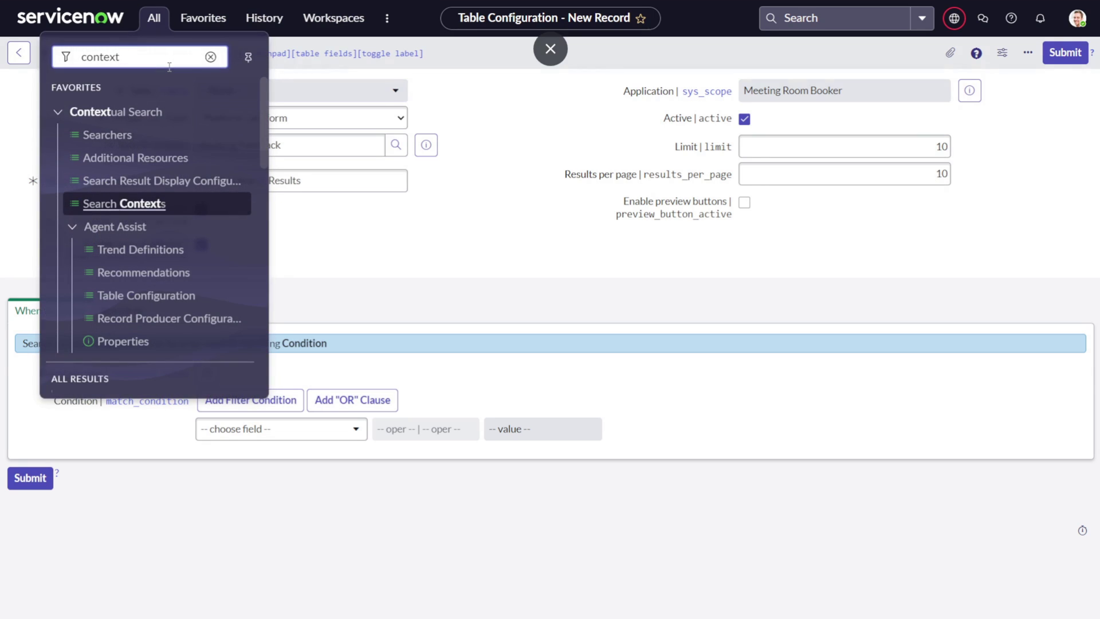
pyautogui.hotkey('ctrl', 'a')
pyautogui.press('BackSpace')
pyautogui.write('bookin')
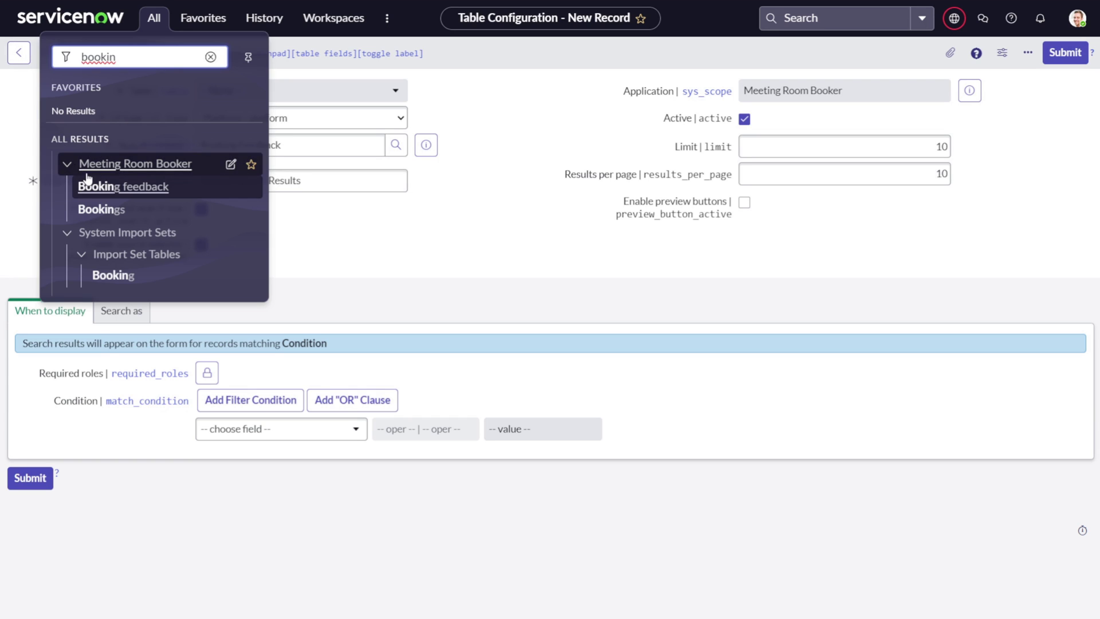
pyautogui.click(125, 185)
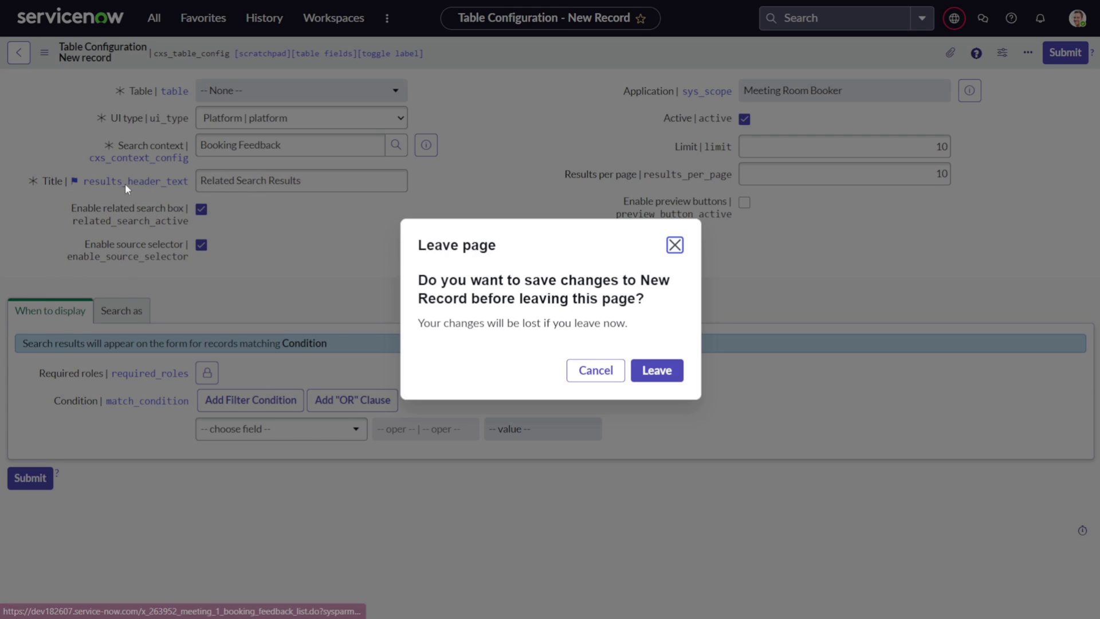
pyautogui.click(659, 369)
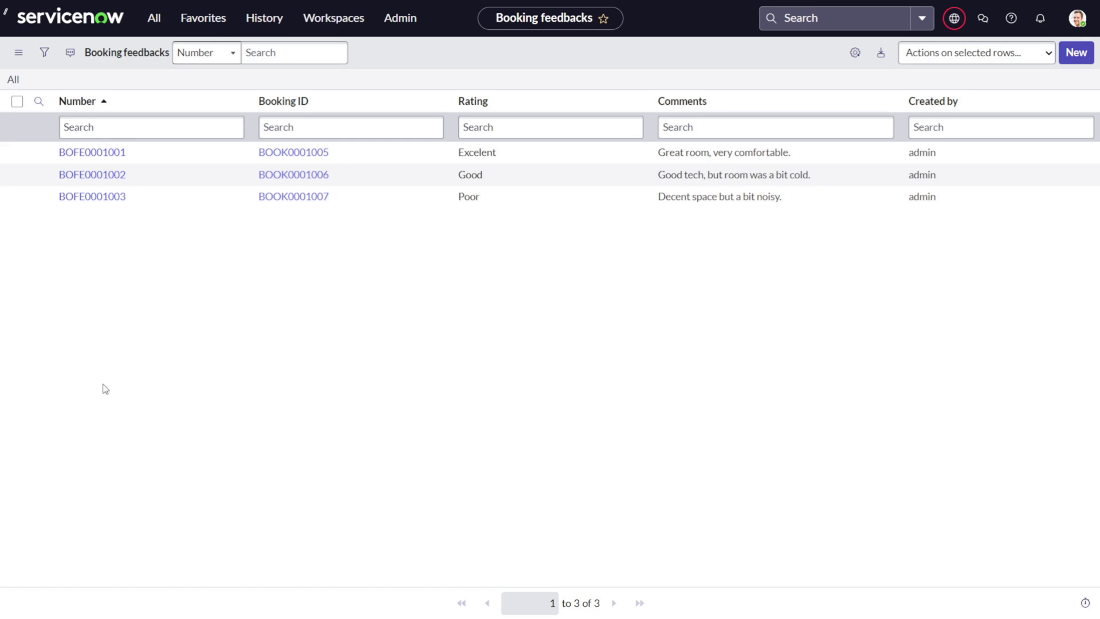
# Display the technical names on the Booking feedbacks list and copy the table name x_263952_meeting_1_booking_feedback
pyautogui.doubleClick(233, 233)
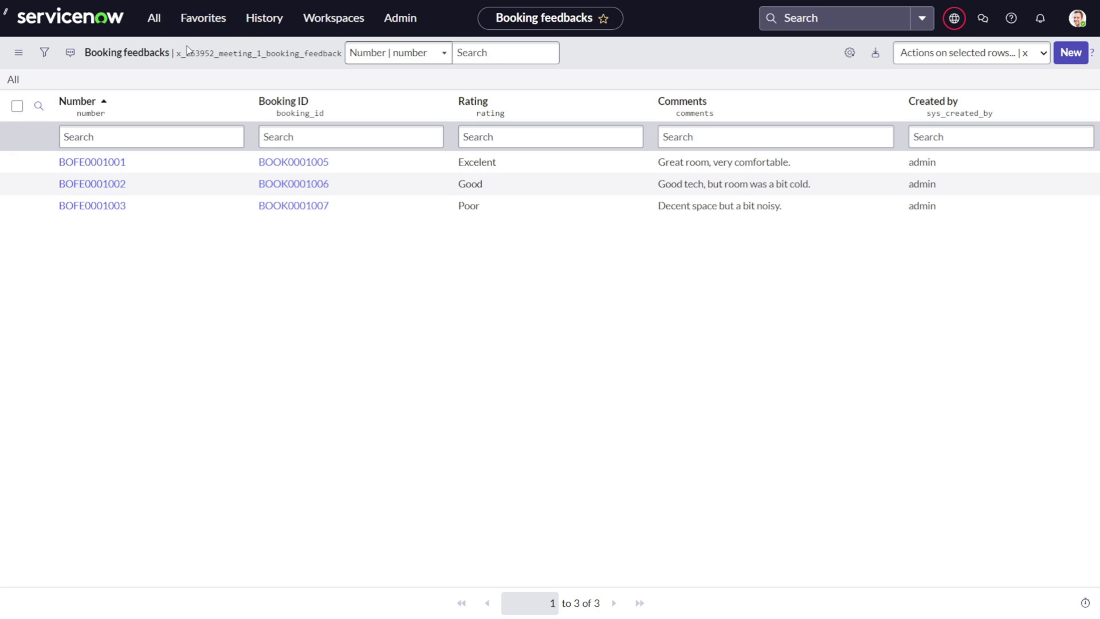
pyautogui.moveTo(178, 51); pyautogui.dragTo(344, 52)
pyautogui.hotkey('ctrl', 'c')
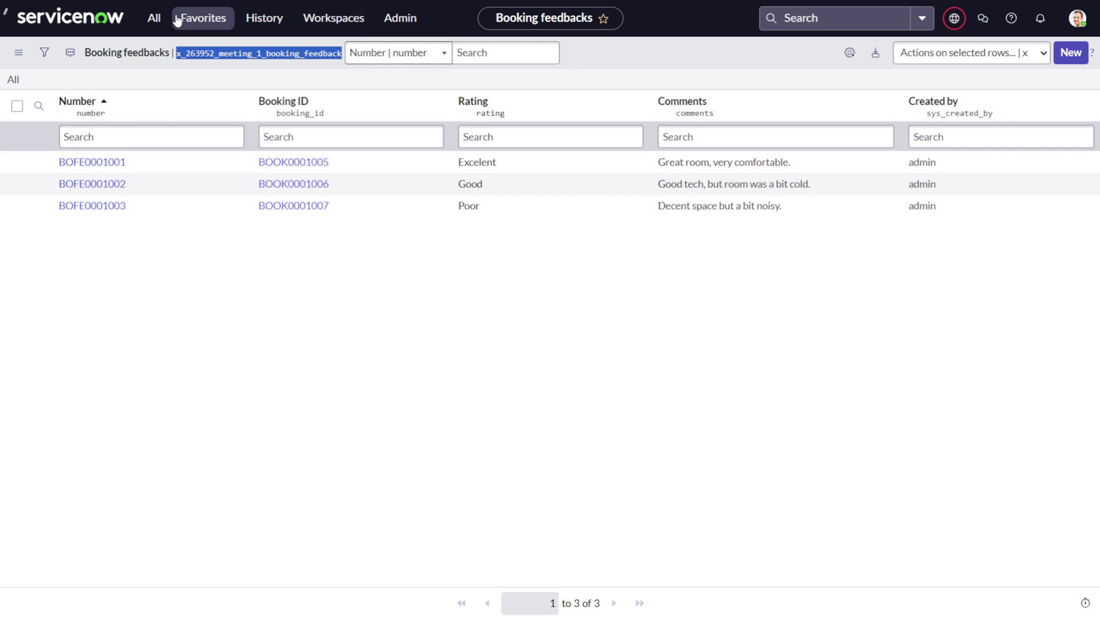
# Open the Booking Feedback search context from the favorites and start a new table configuration for it
pyautogui.click(200, 19)
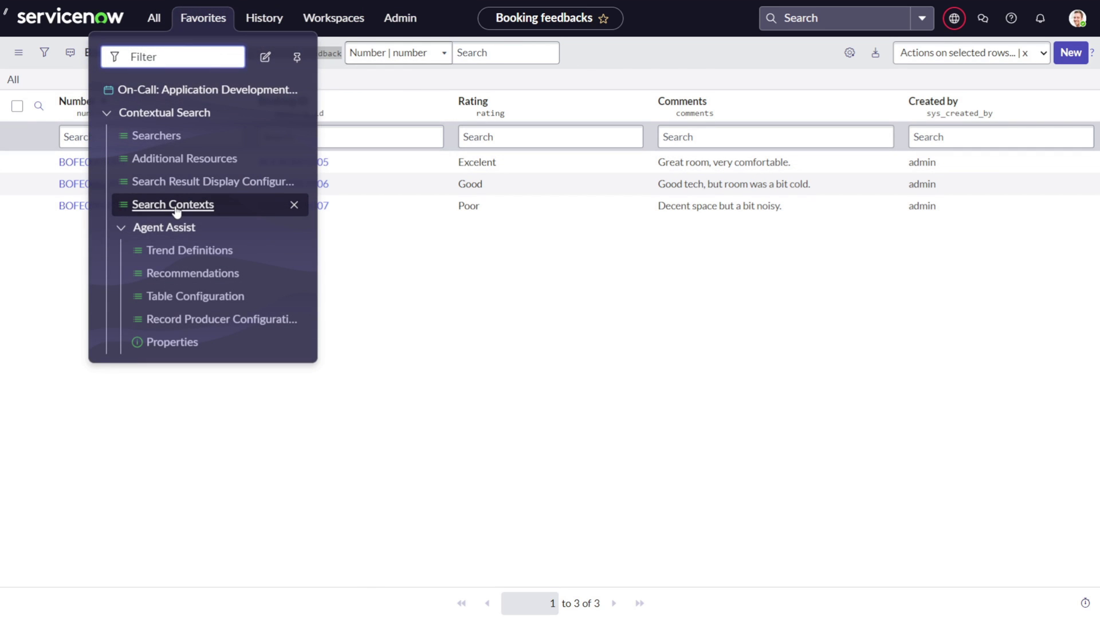
pyautogui.press('Escape')
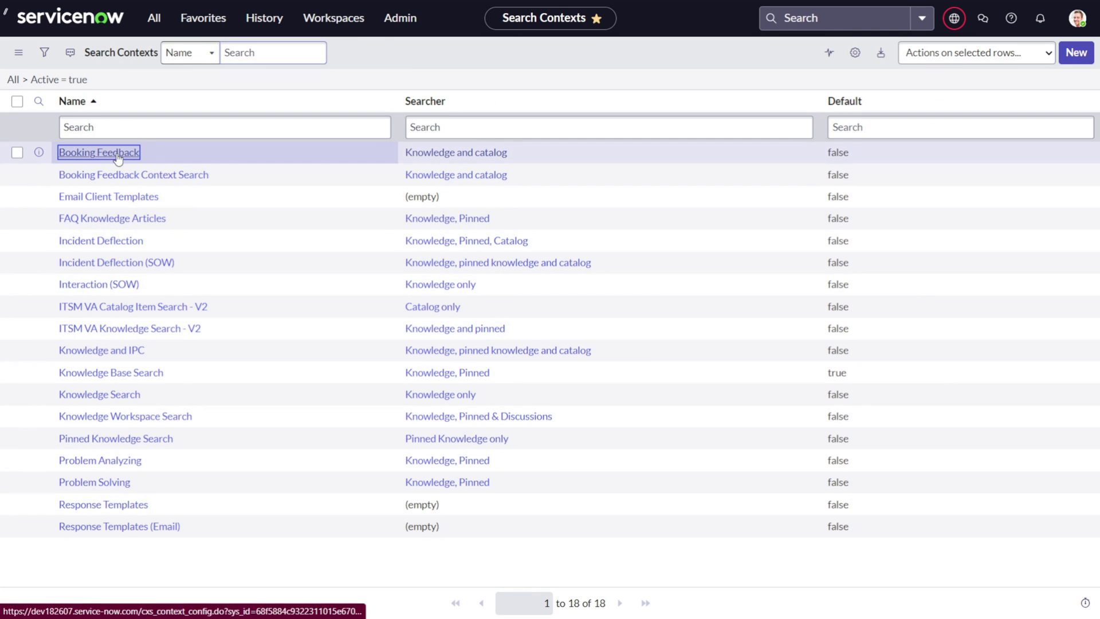
pyautogui.click(119, 156)
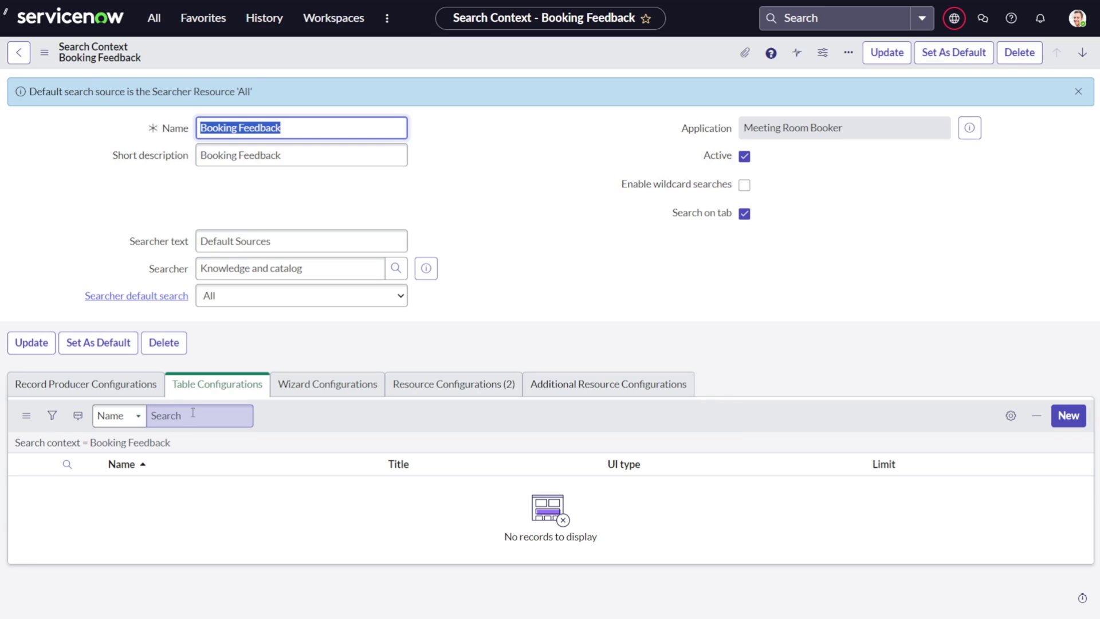
pyautogui.click(1062, 424)
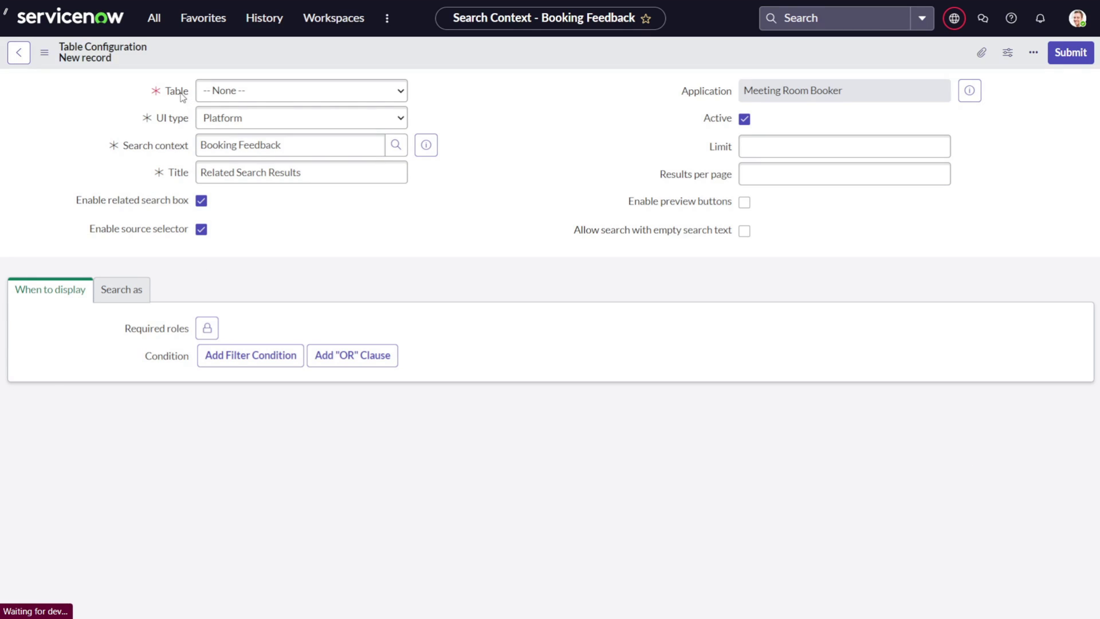
# Assign the table x_263952_meeting_1_booking_feedback through the Table field's value prompt and keep Platform as the UI type
pyautogui.doubleClick(180, 93)
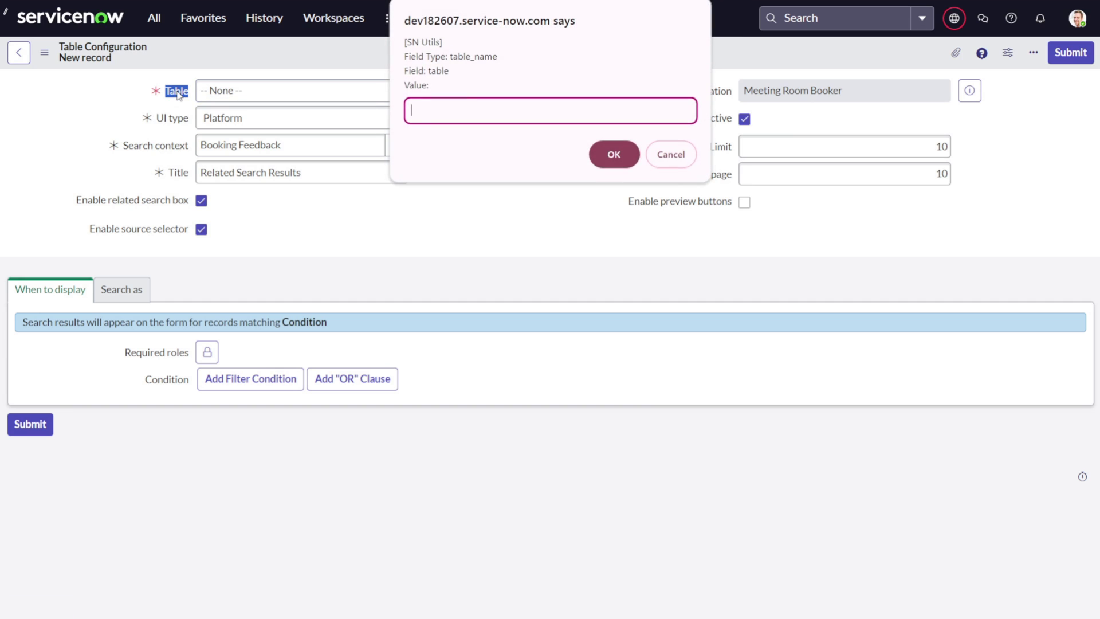
pyautogui.hotkey('ctrl', 'v')
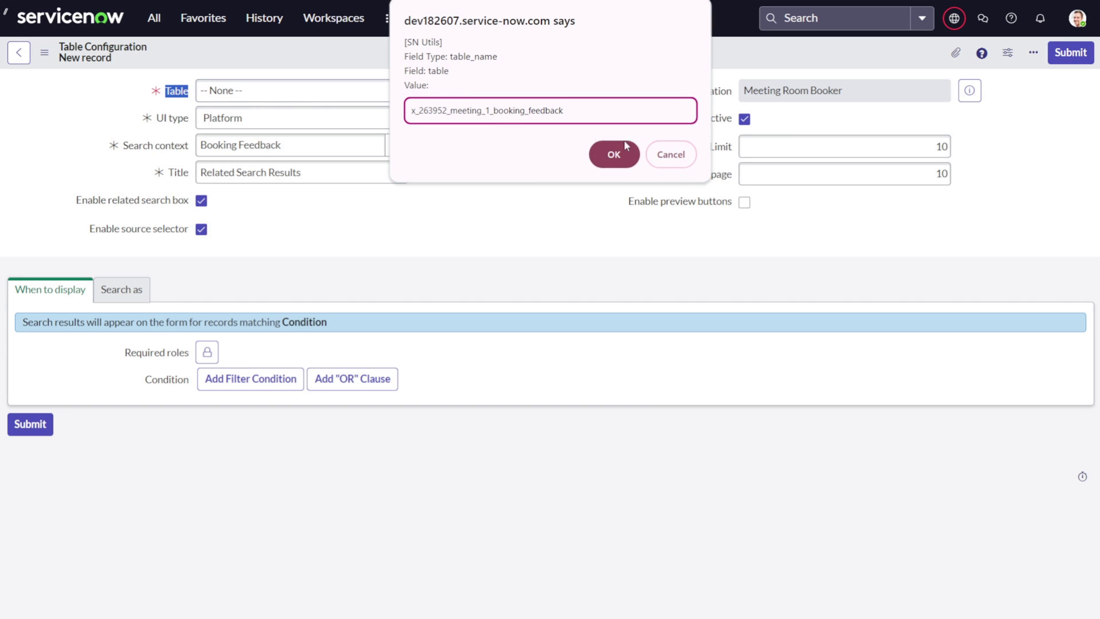
pyautogui.click(599, 156)
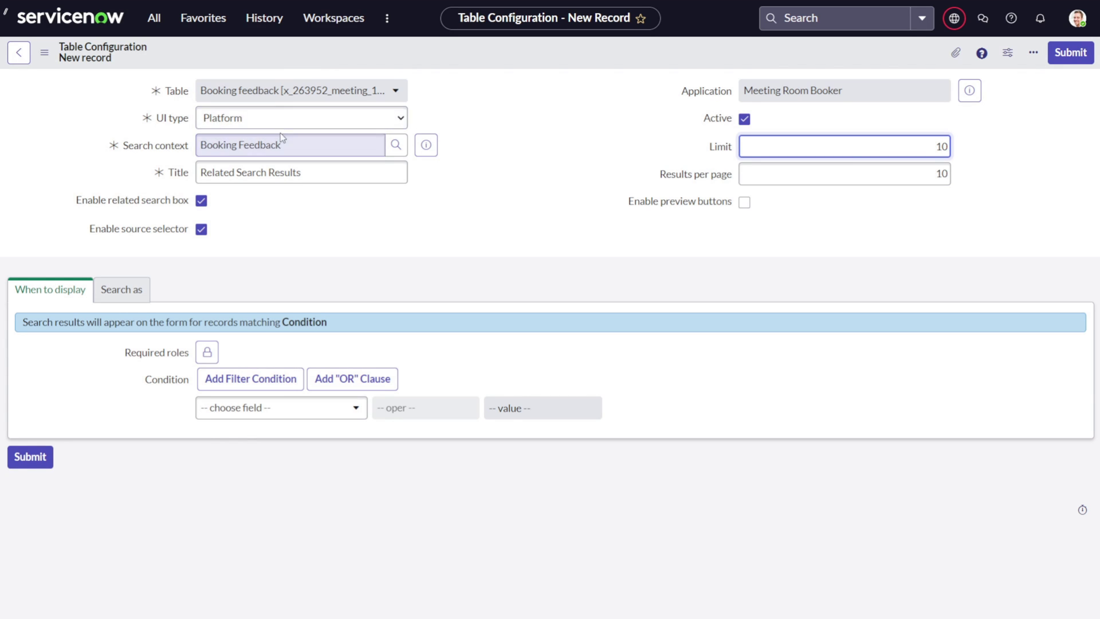
pyautogui.click(269, 122)
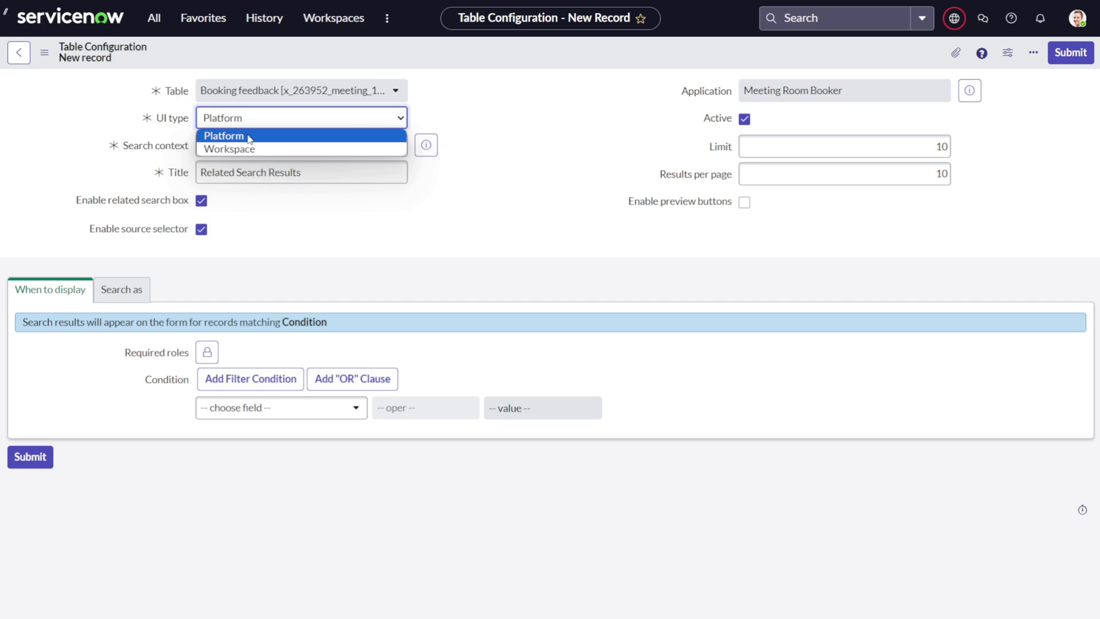
pyautogui.click(248, 136)
pyautogui.click(518, 137)
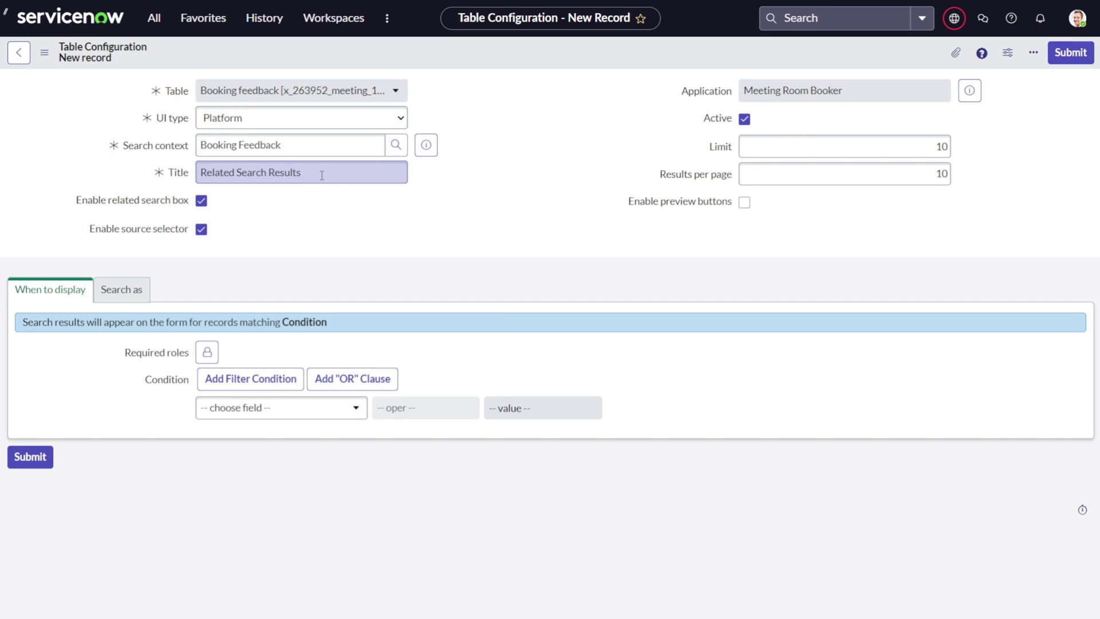
# Replace the table configuration's title with Booking search
pyautogui.moveTo(314, 167); pyautogui.dragTo(103, 176)
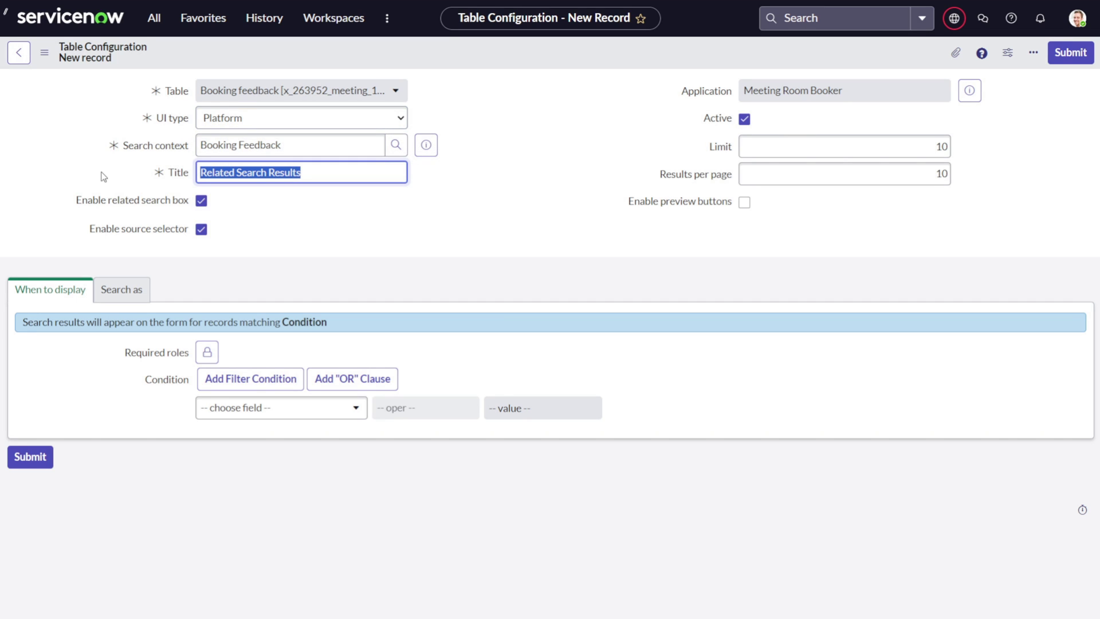
pyautogui.press('BackSpace')
pyautogui.write('Boo')
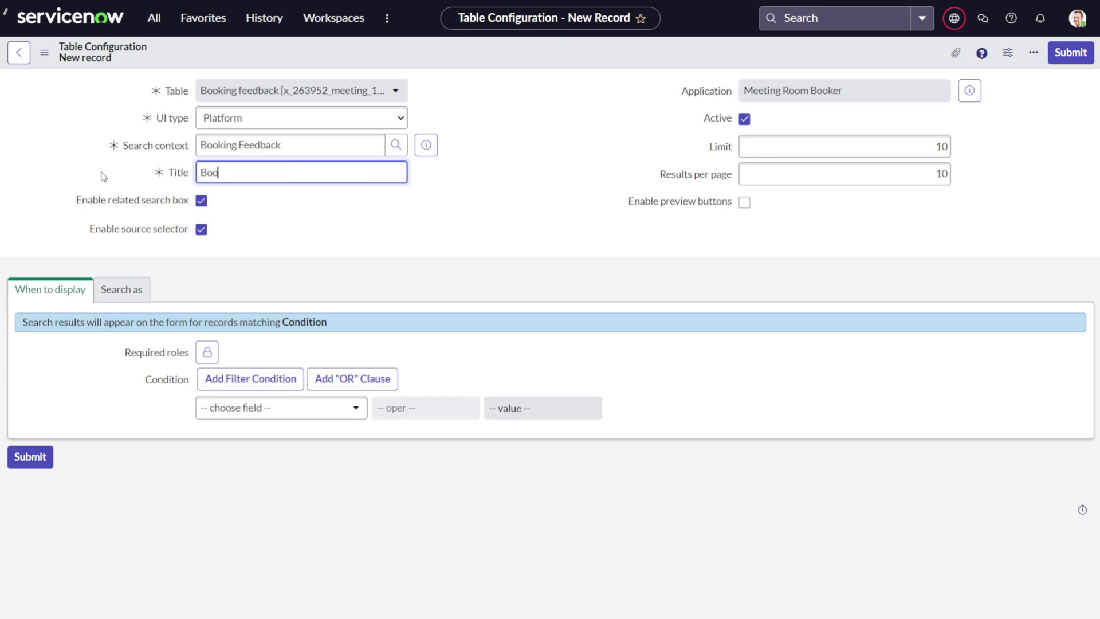
pyautogui.write('king search')
pyautogui.click(272, 218)
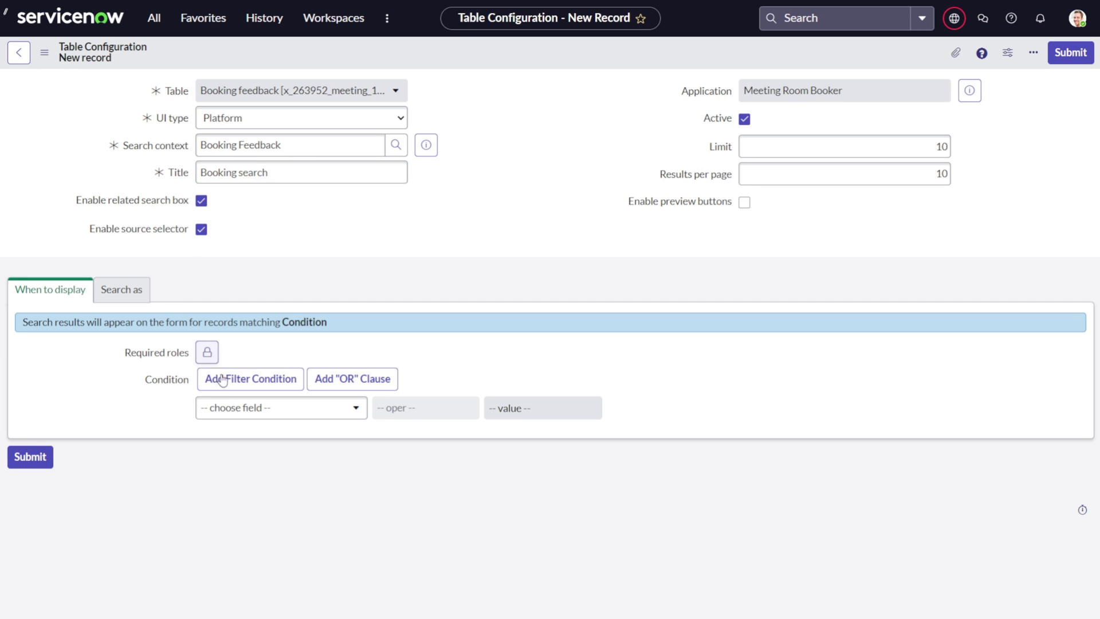
# Look through the fields available for the display condition without choosing one
pyautogui.click(247, 408)
pyautogui.write('acc')
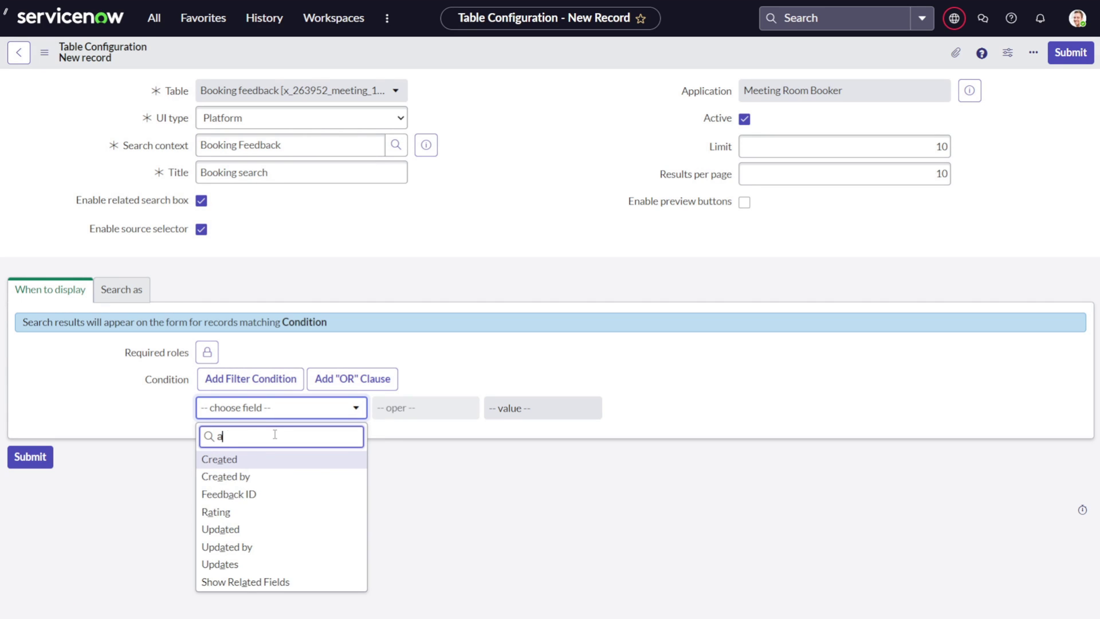
pyautogui.press('BackSpace')
pyautogui.press('BackSpace')
pyautogui.press('BackSpace')
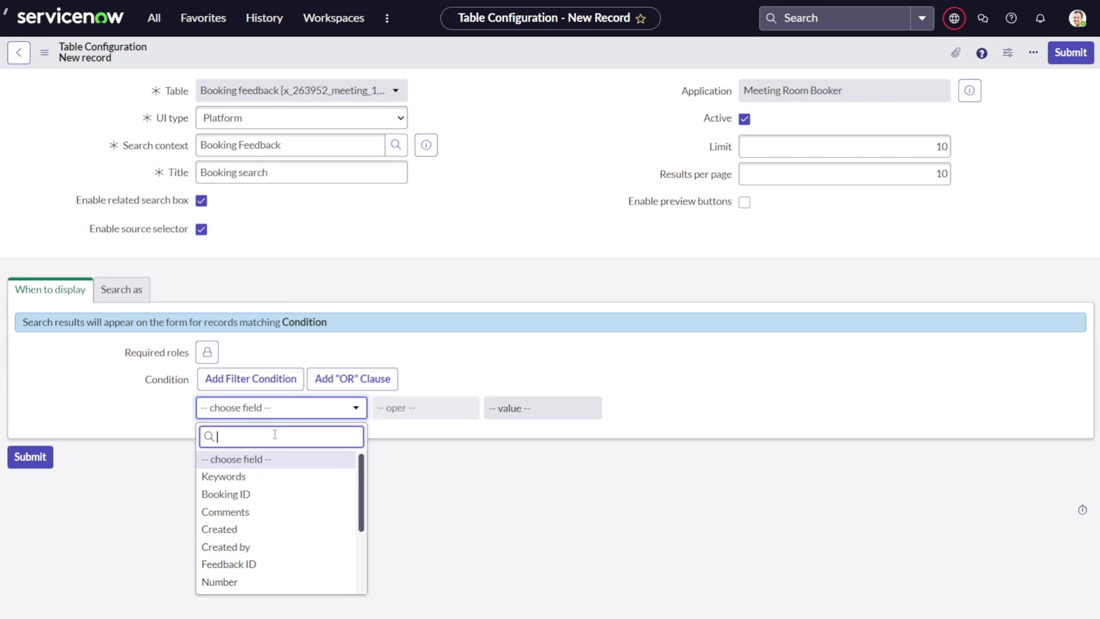
pyautogui.scroll(-3, 350, 569)
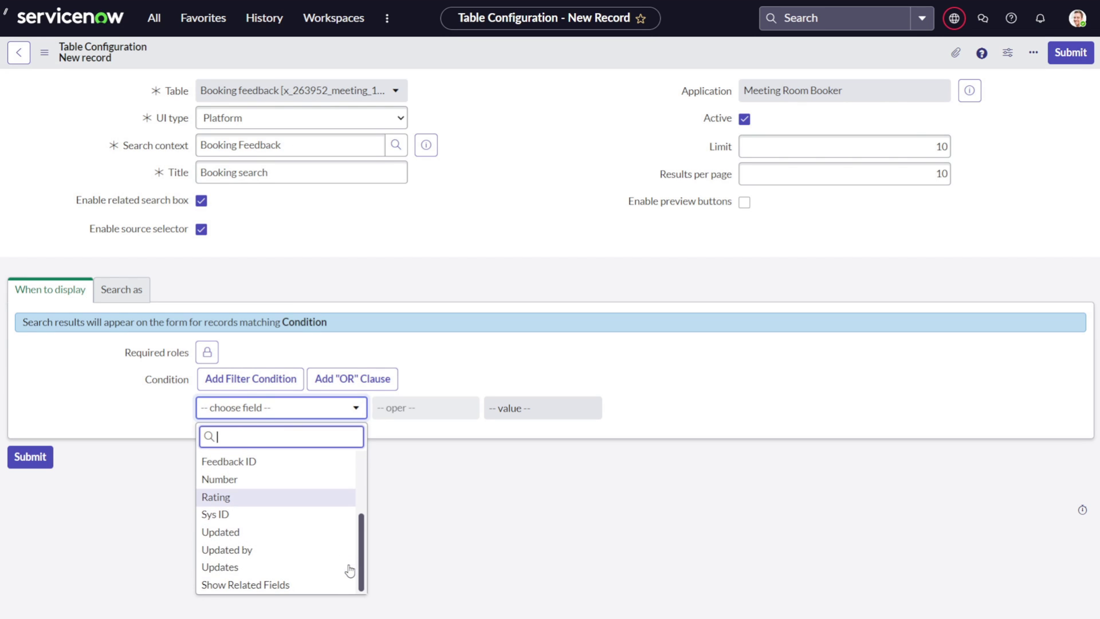
pyautogui.scroll(1, 331, 533)
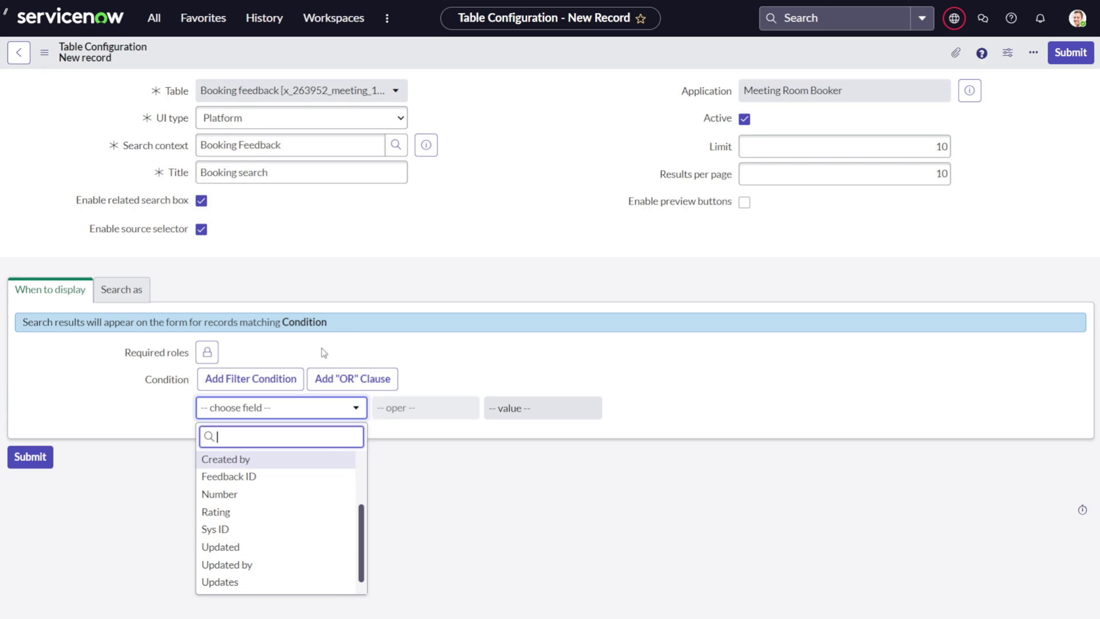
pyautogui.click(351, 325)
# Enable Search as, check the choices for the Search as field, and disable Search as again
pyautogui.click(136, 291)
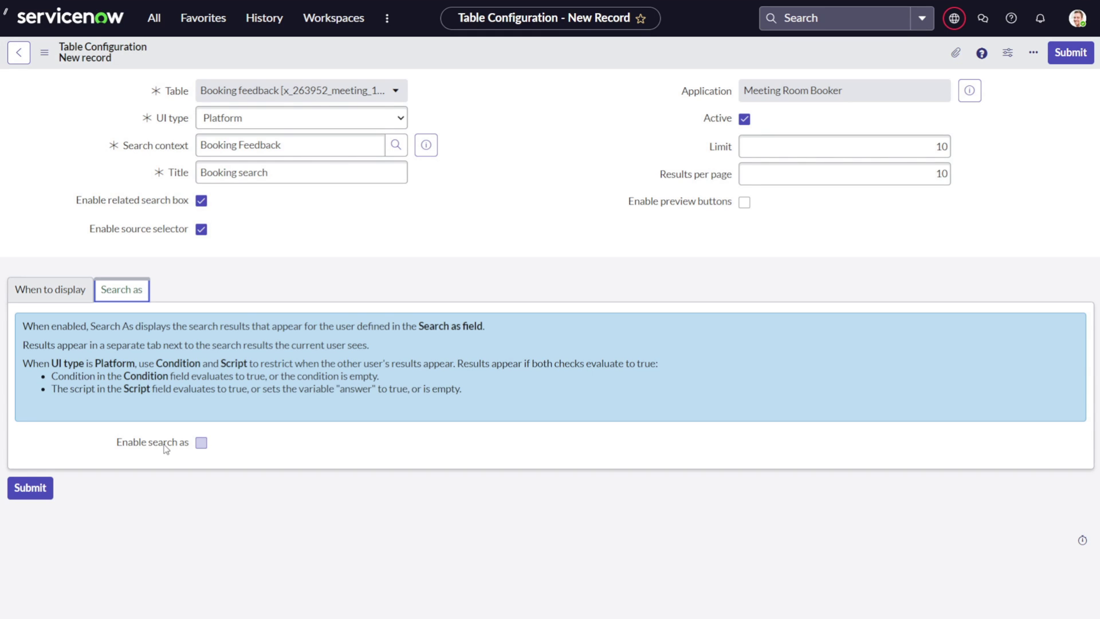
pyautogui.click(200, 443)
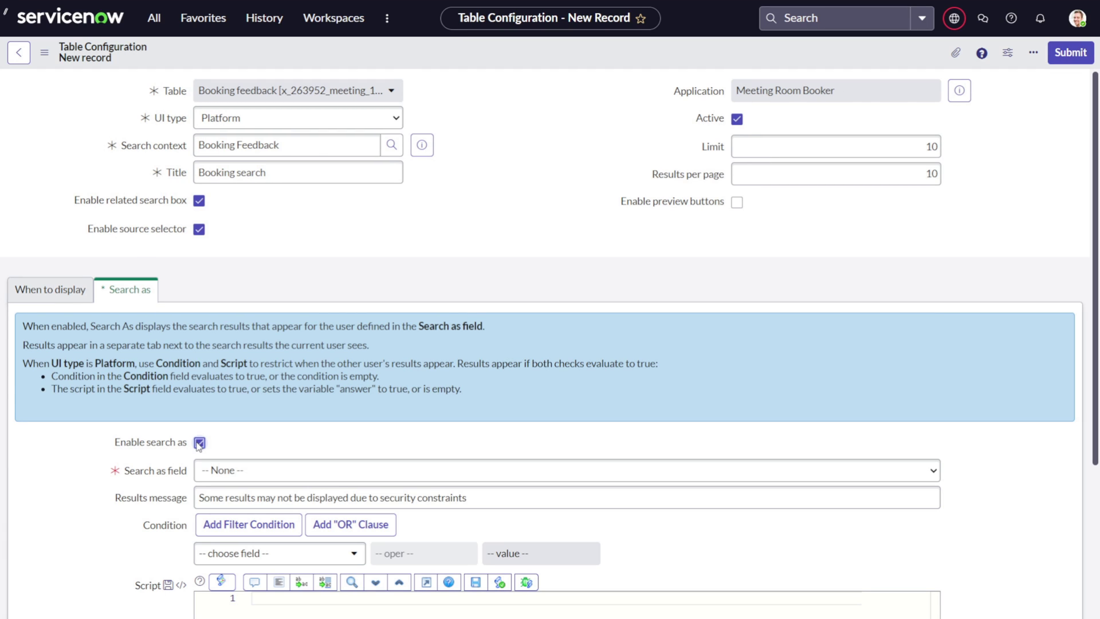
pyautogui.click(240, 471)
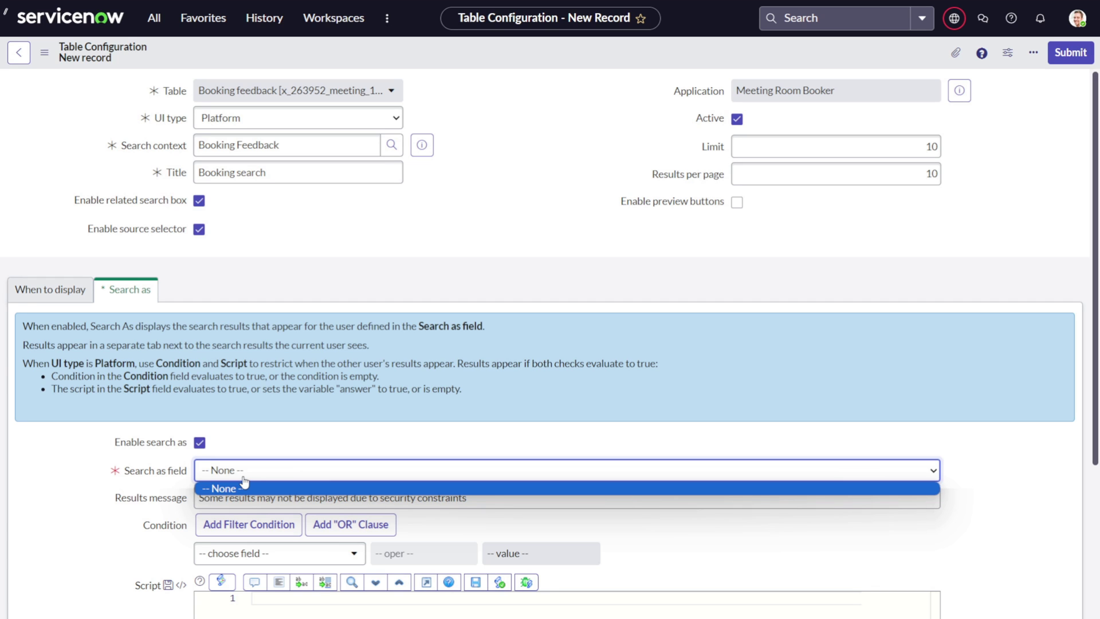
pyautogui.click(304, 430)
pyautogui.scroll(-4, 304, 430)
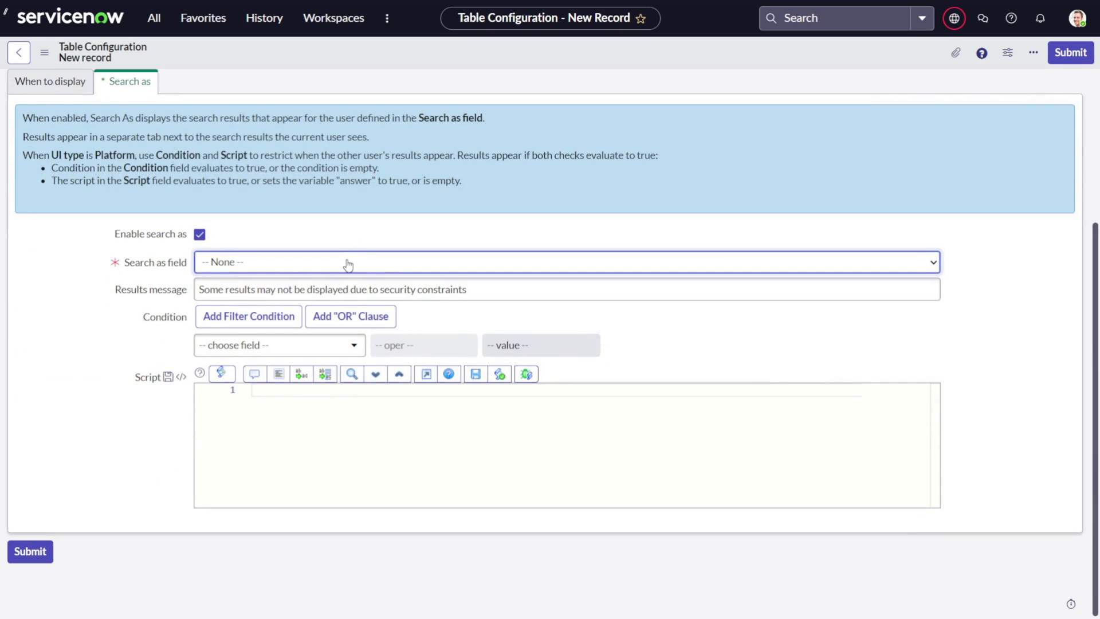
pyautogui.click(347, 265)
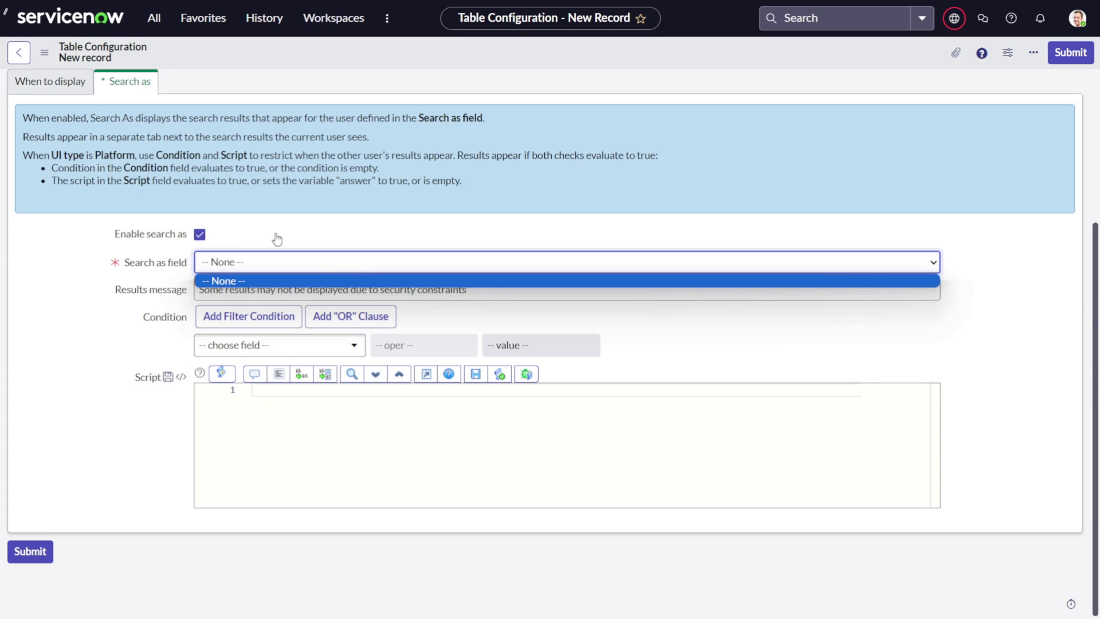
pyautogui.click(200, 235)
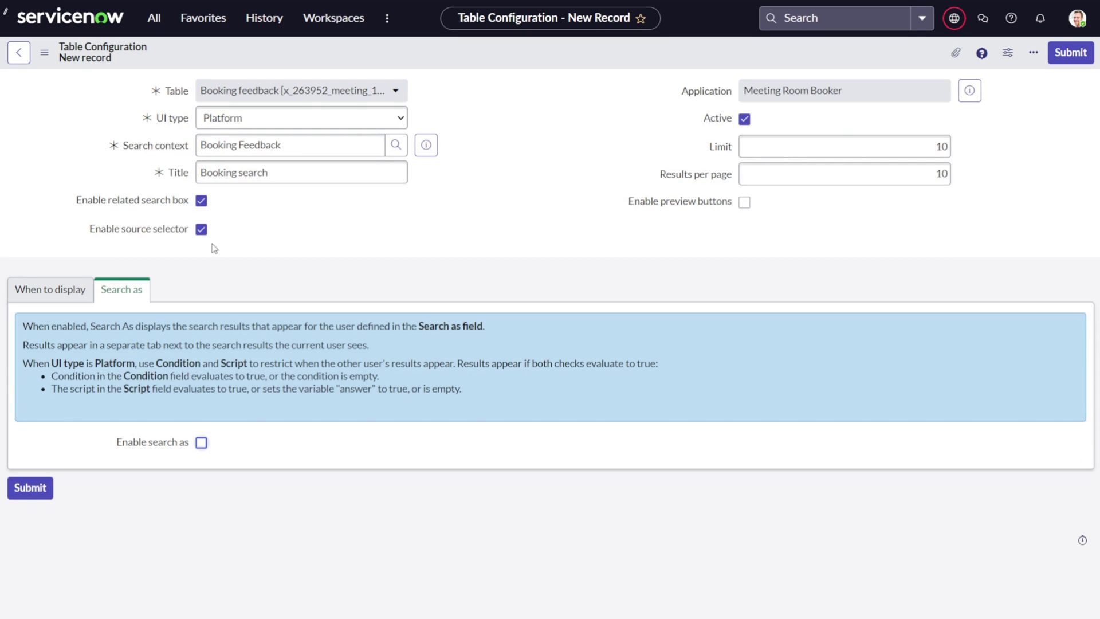
# Save the table configuration and stay on its record
pyautogui.rightClick(449, 49)
pyautogui.click(476, 61)
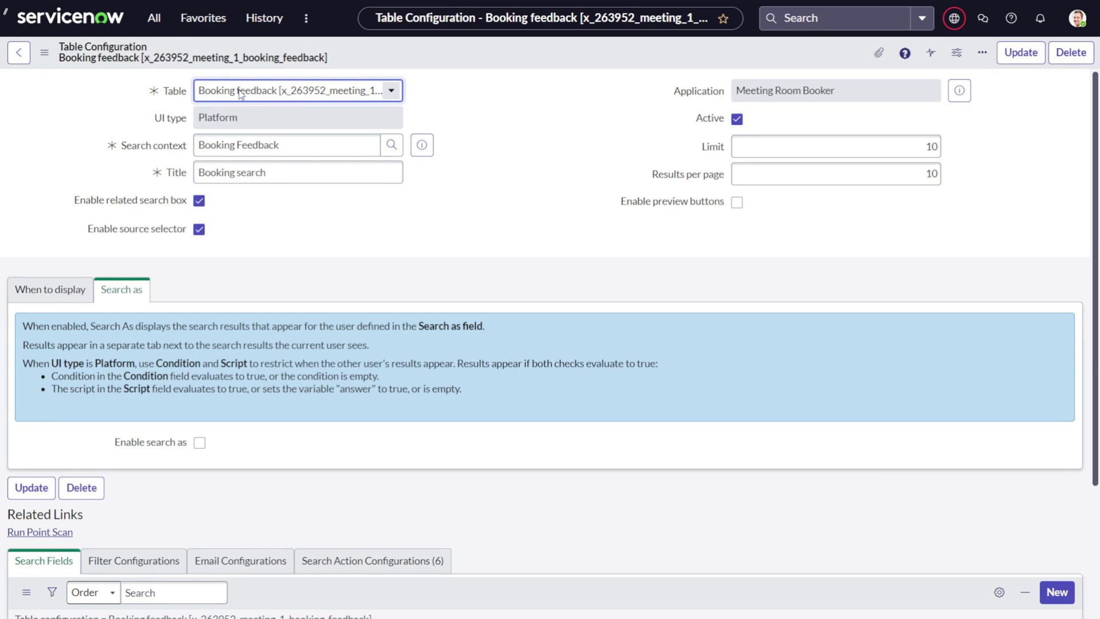
pyautogui.press('Tab')
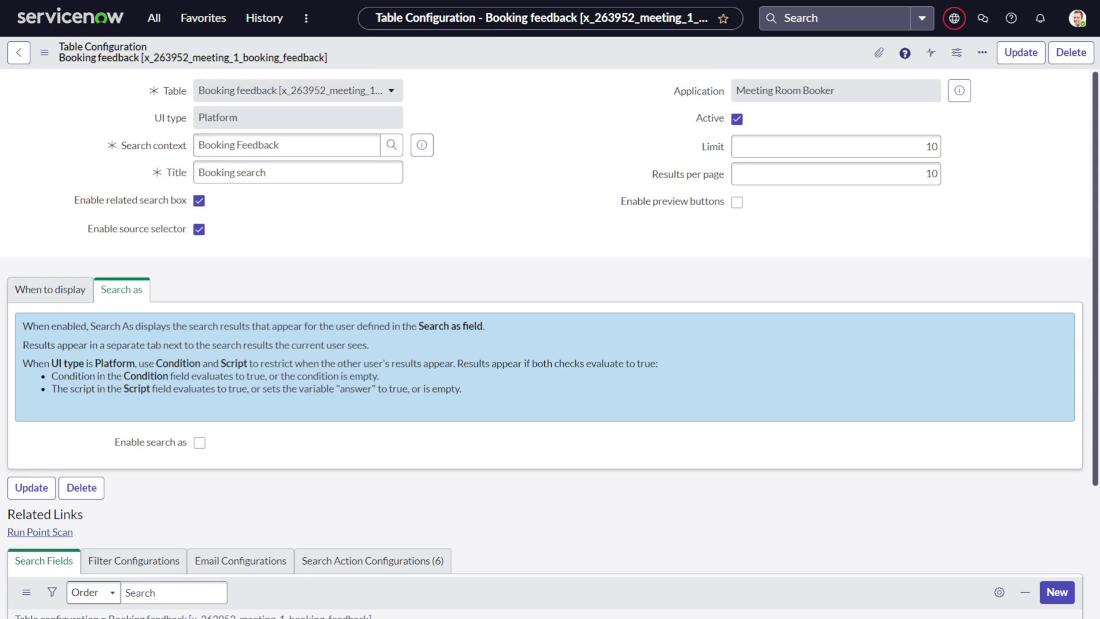
# Open feedback record BOFE0001001 from the Booking feedback list and open its form in Form Design
pyautogui.click(155, 23)
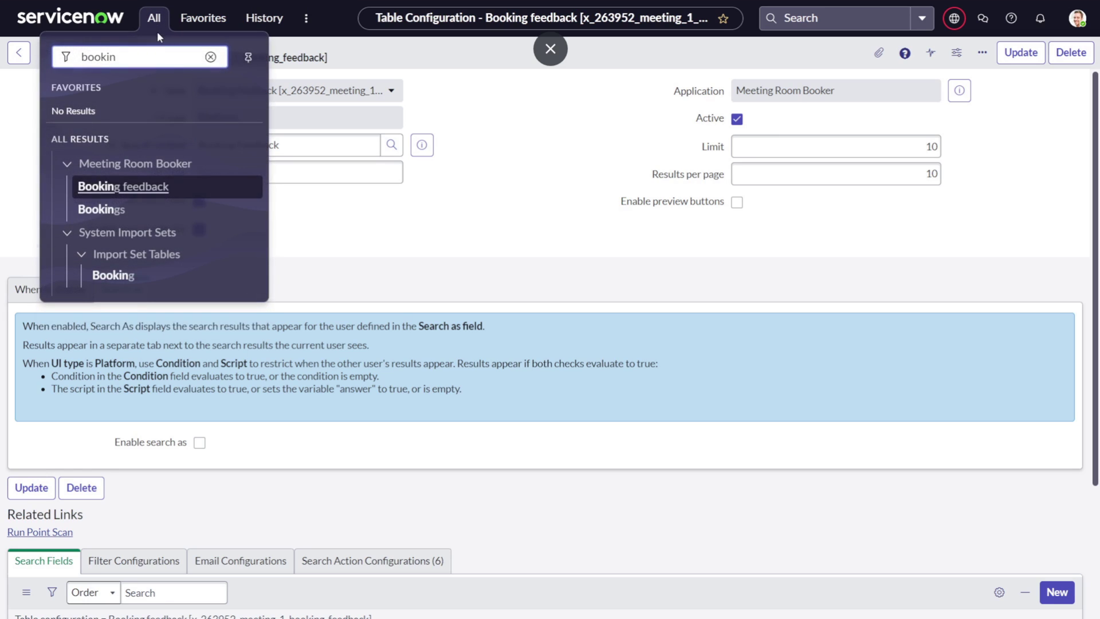
pyautogui.click(148, 186)
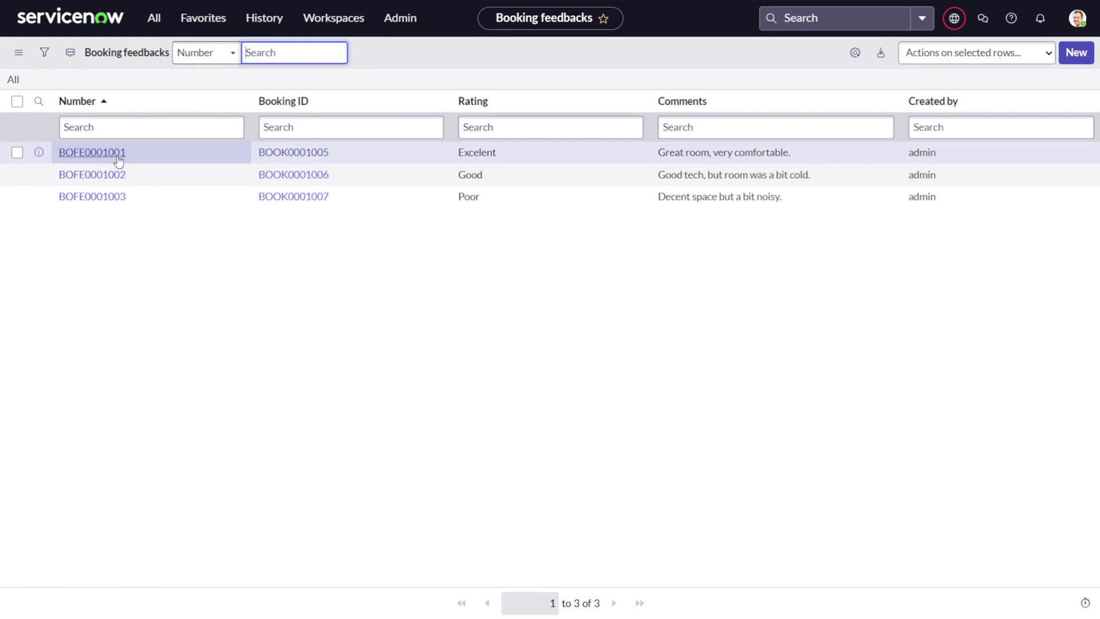
pyautogui.click(119, 159)
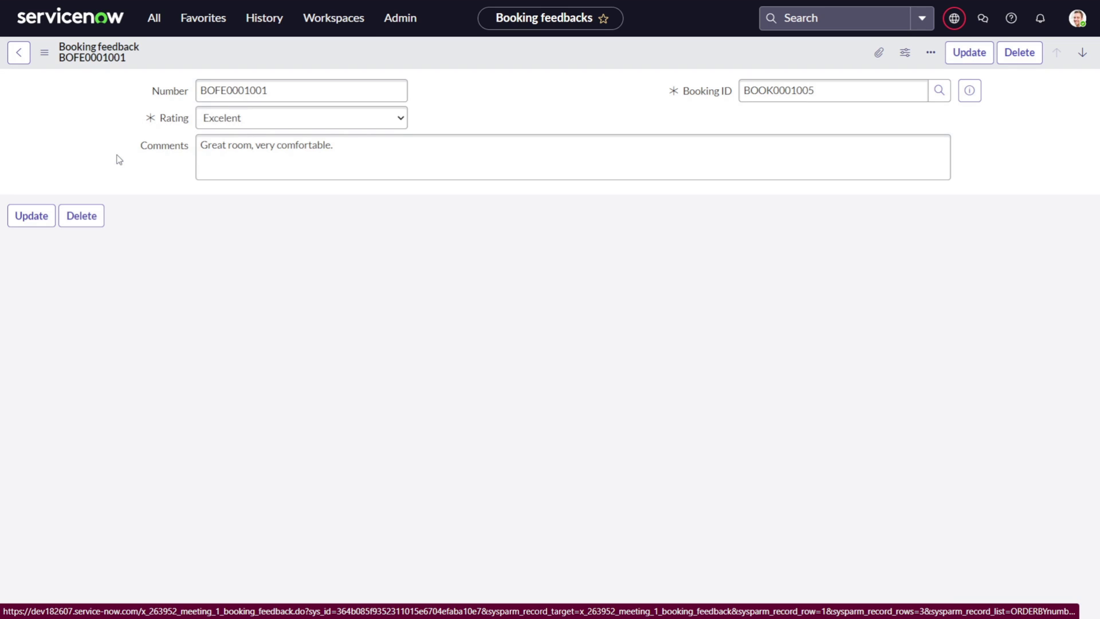
pyautogui.rightClick(265, 62)
pyautogui.moveTo(317, 131)
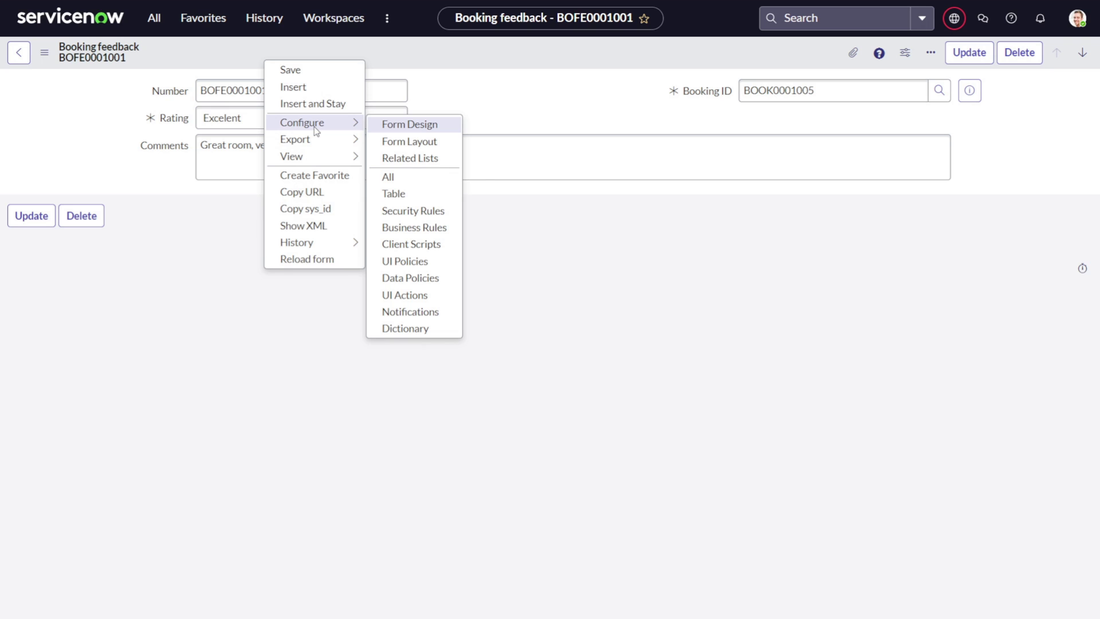
pyautogui.click(385, 130)
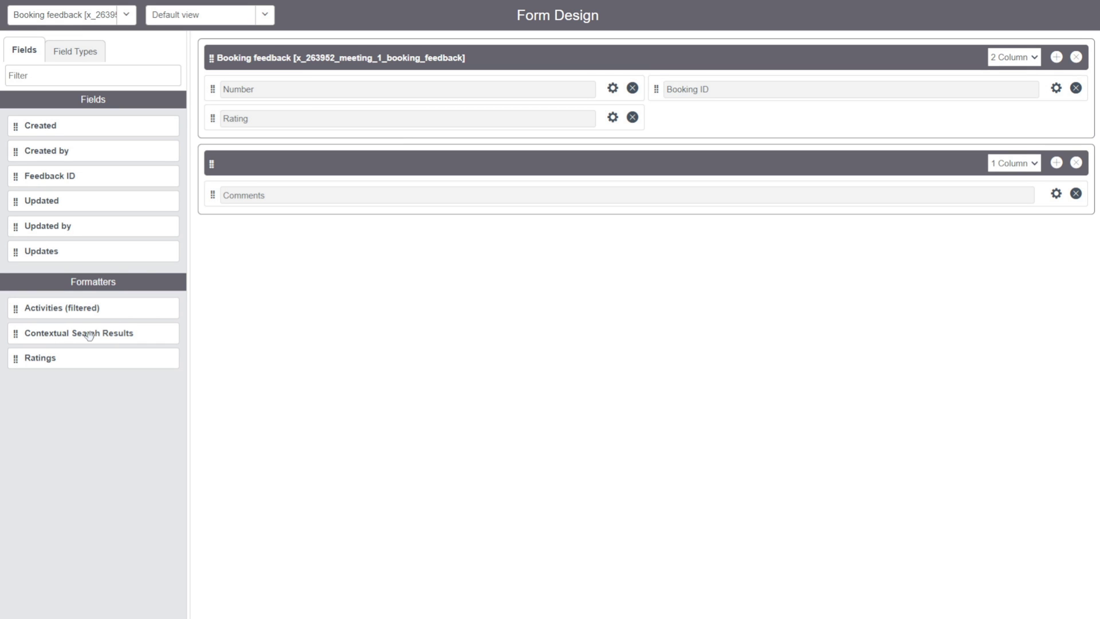
# Add the Contextual Search Results formatter below Comments on the Booking feedback form, save the design and close it
pyautogui.moveTo(88, 335); pyautogui.dragTo(339, 221)
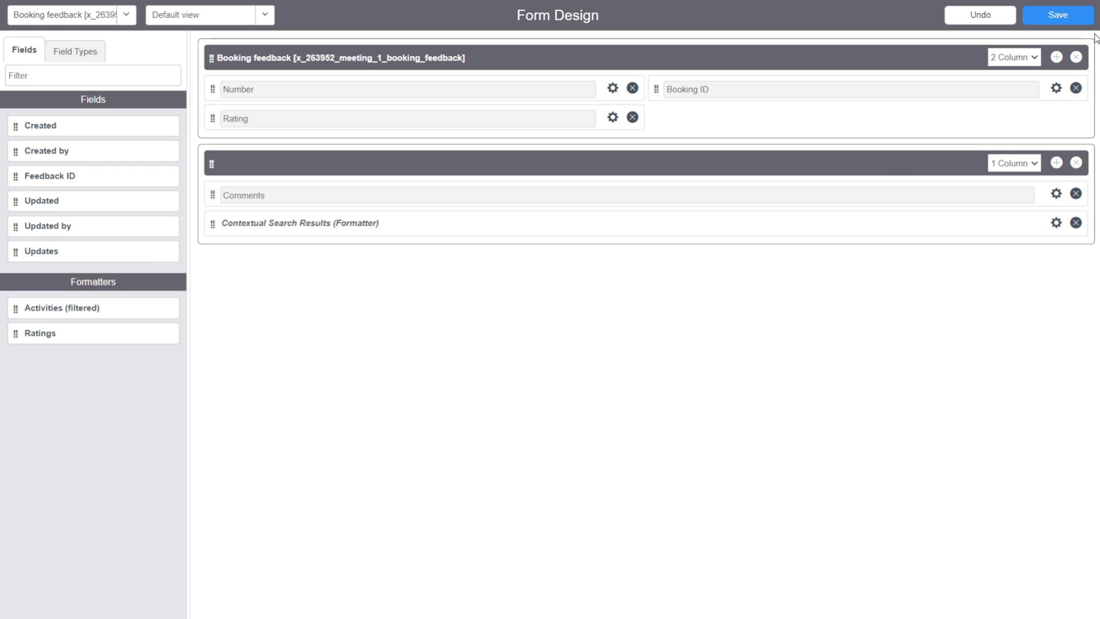
pyautogui.click(1064, 18)
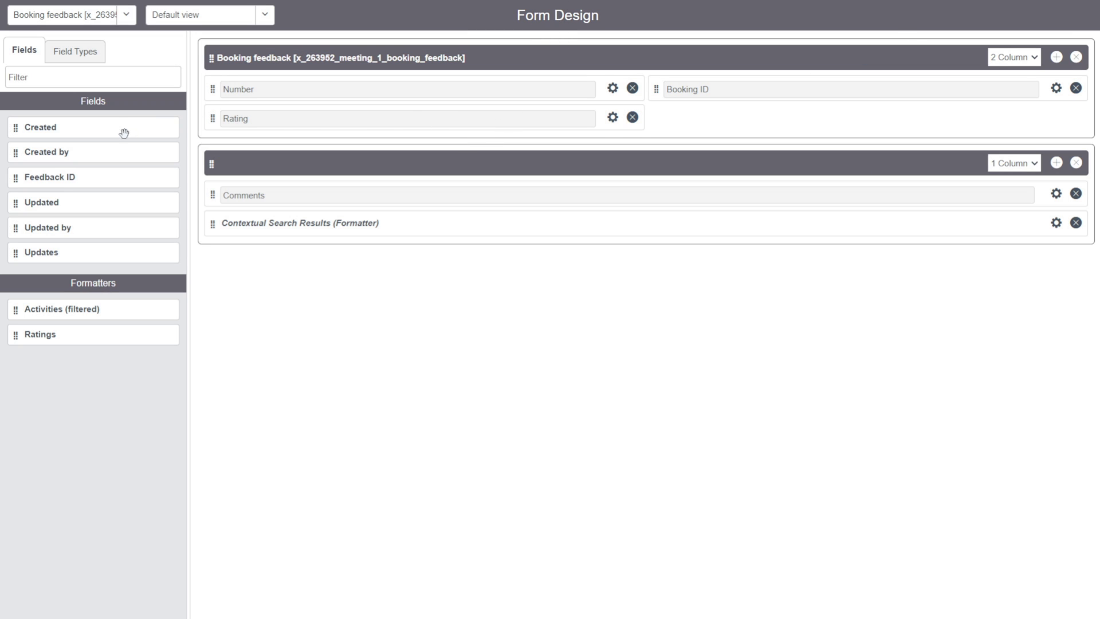
pyautogui.moveTo(170, 5)
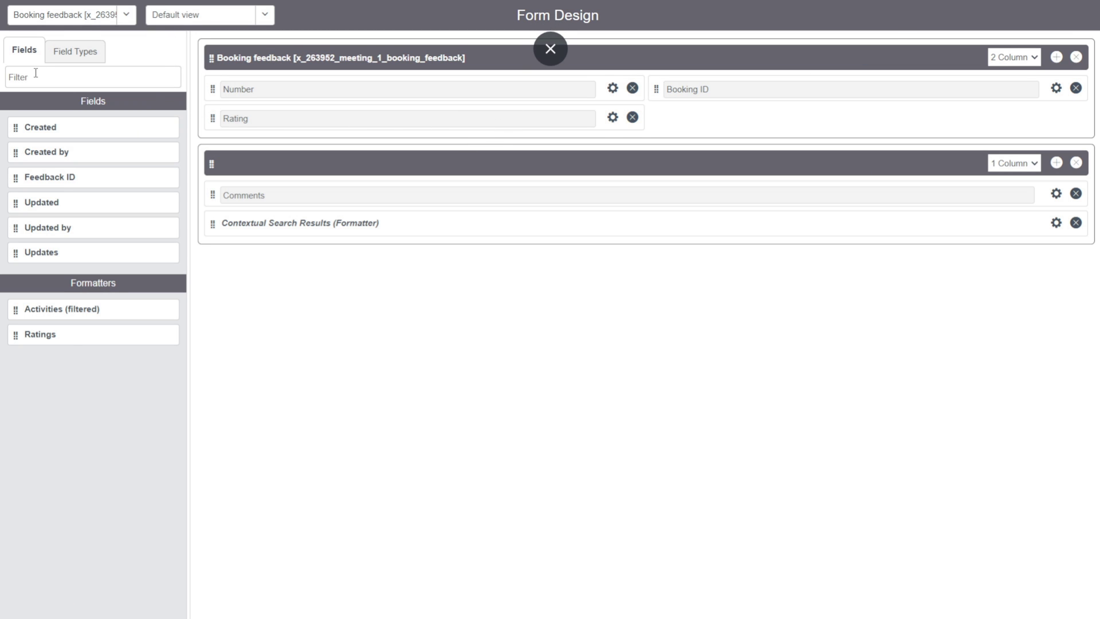
pyautogui.hotkey('ctrl', 'w')
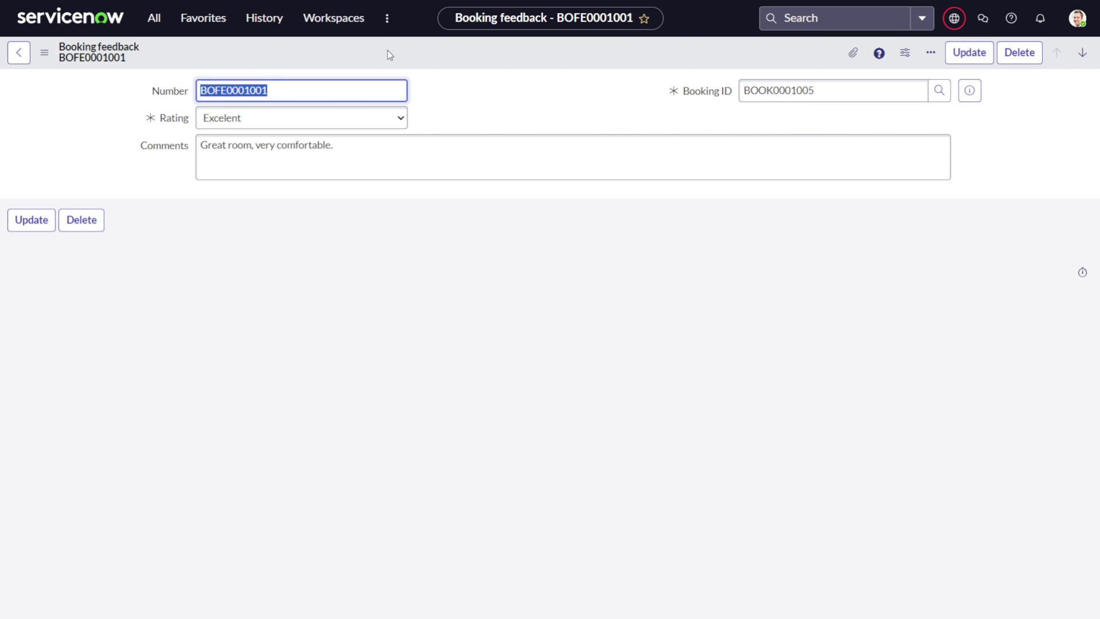
# Open feedback record BOFE0001003 from the Booking feedback list to check its form
pyautogui.click(154, 23)
pyautogui.write('bookin')
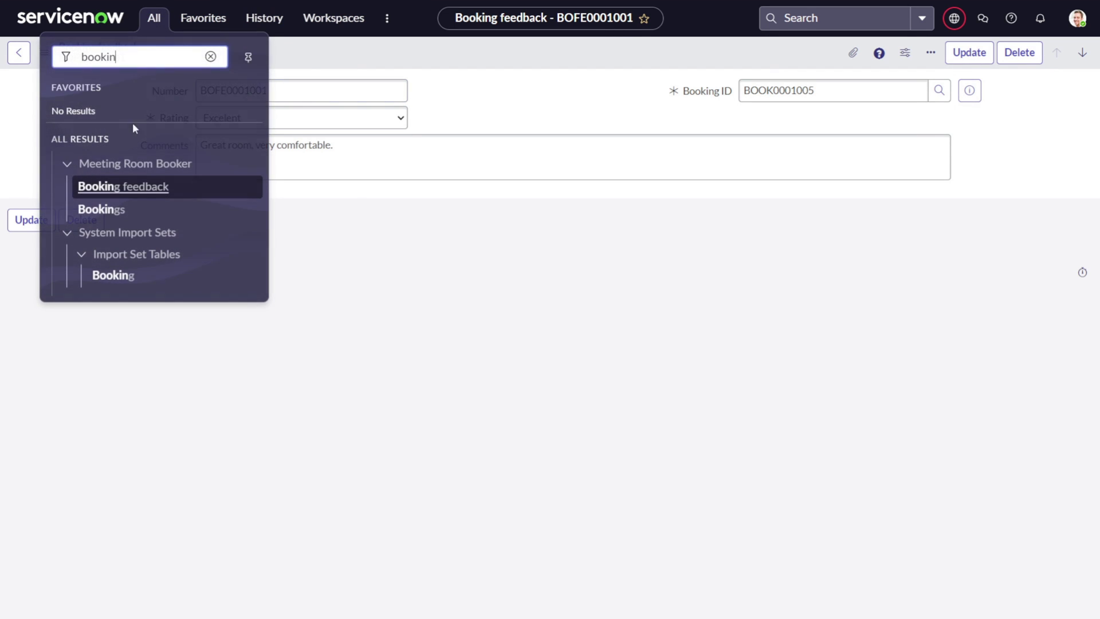
pyautogui.click(120, 187)
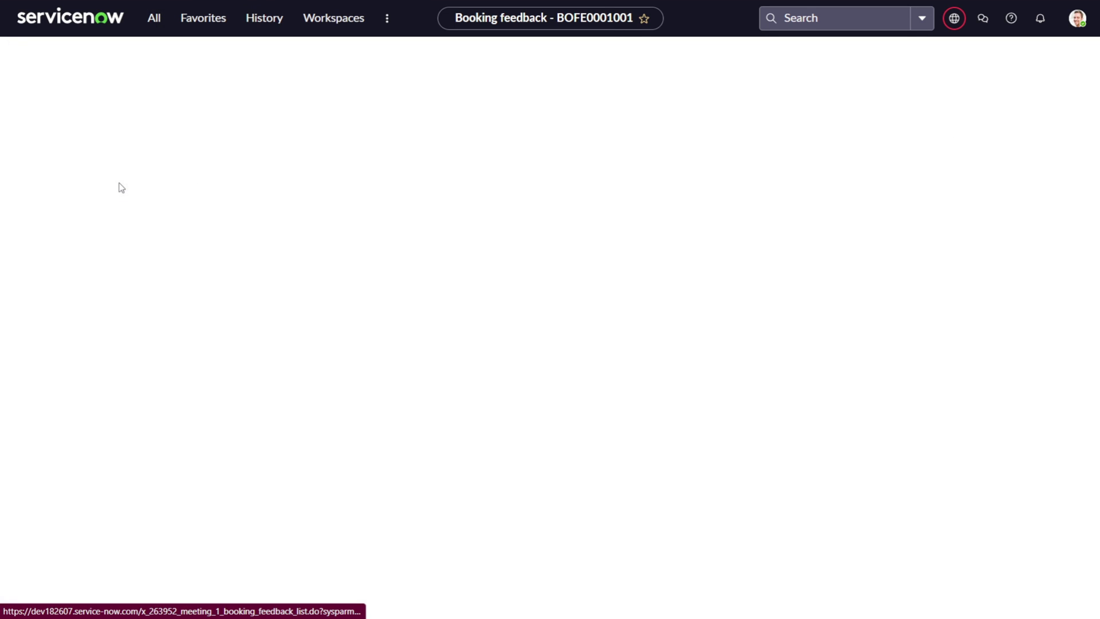
pyautogui.click(109, 197)
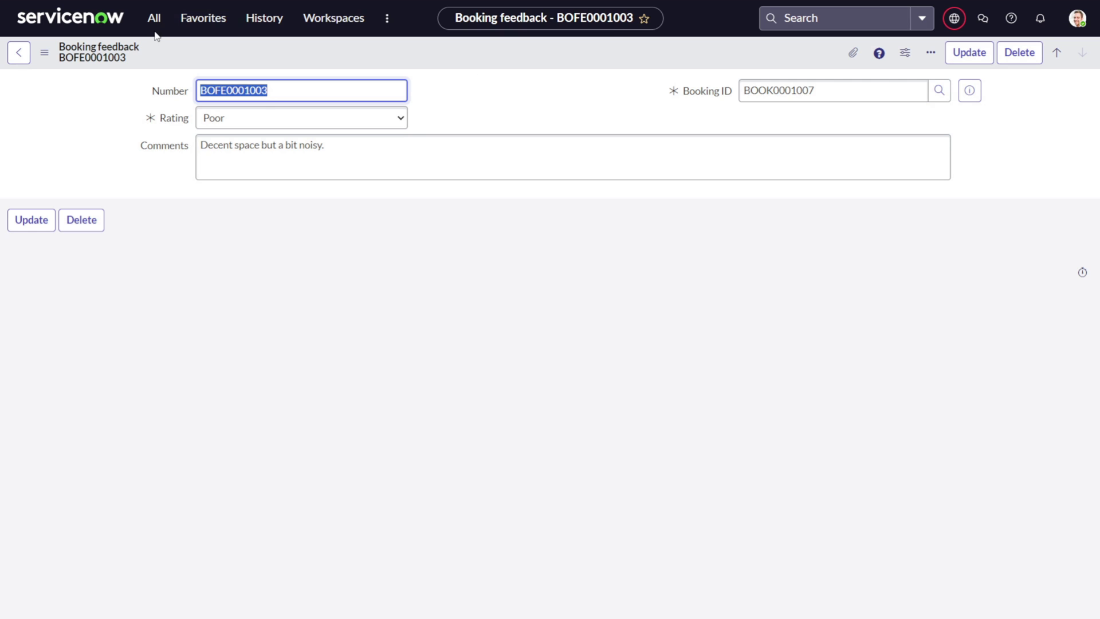
# Open this record's form in Form Design and check the properties of the Contextual Search Results formatter
pyautogui.rightClick(325, 58)
pyautogui.moveTo(409, 122)
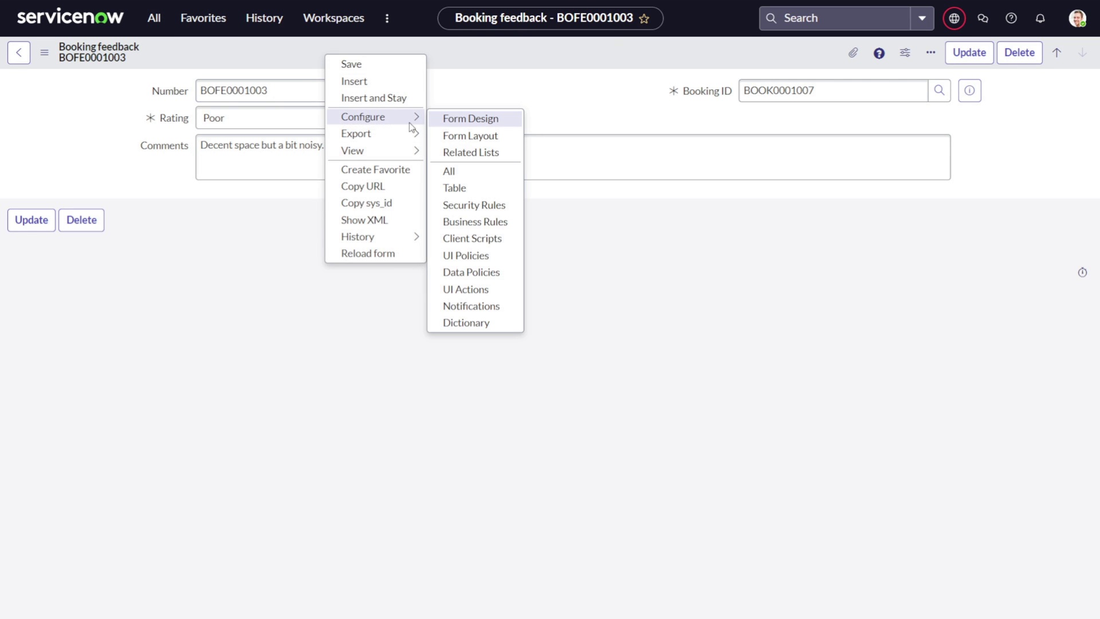
pyautogui.click(463, 121)
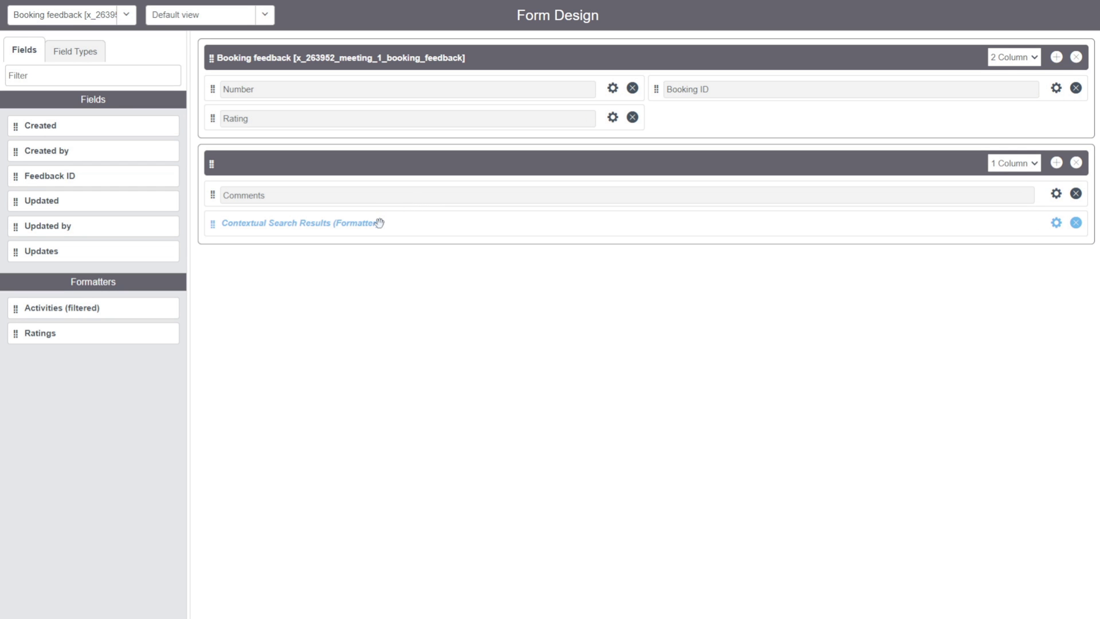
pyautogui.click(1058, 224)
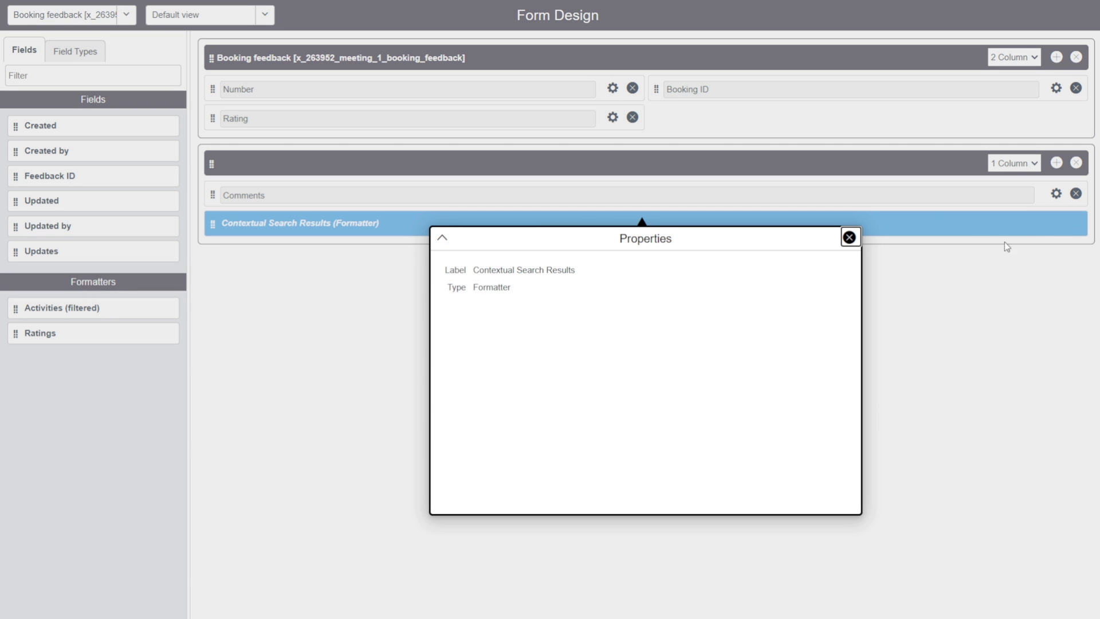
pyautogui.click(849, 238)
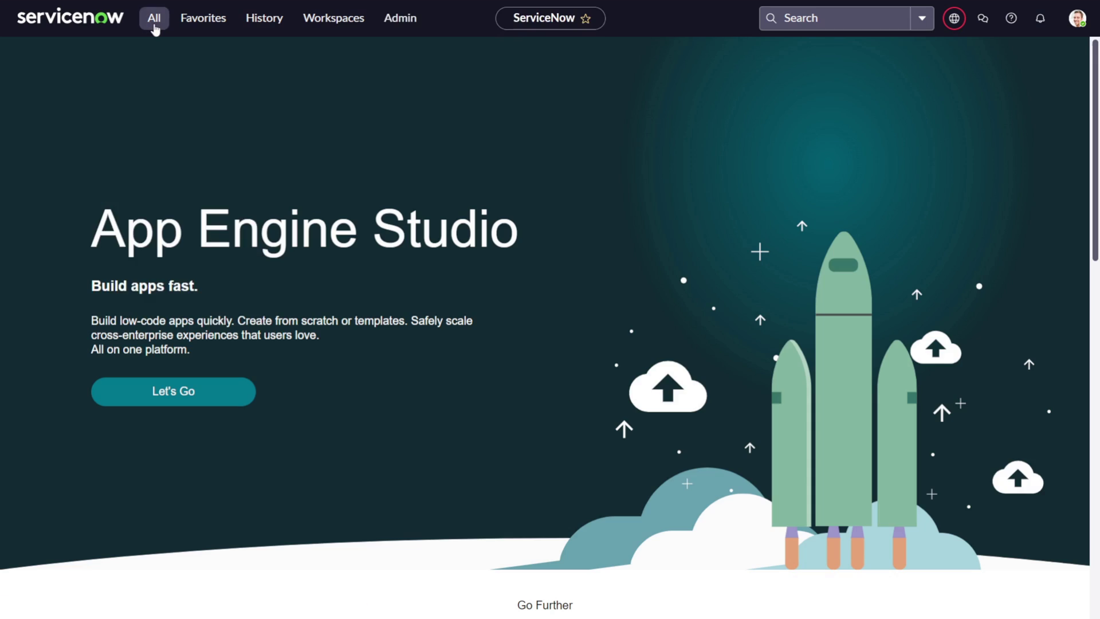
# Open the Booking Feedback search context from the favorite Search Contexts list
pyautogui.click(151, 23)
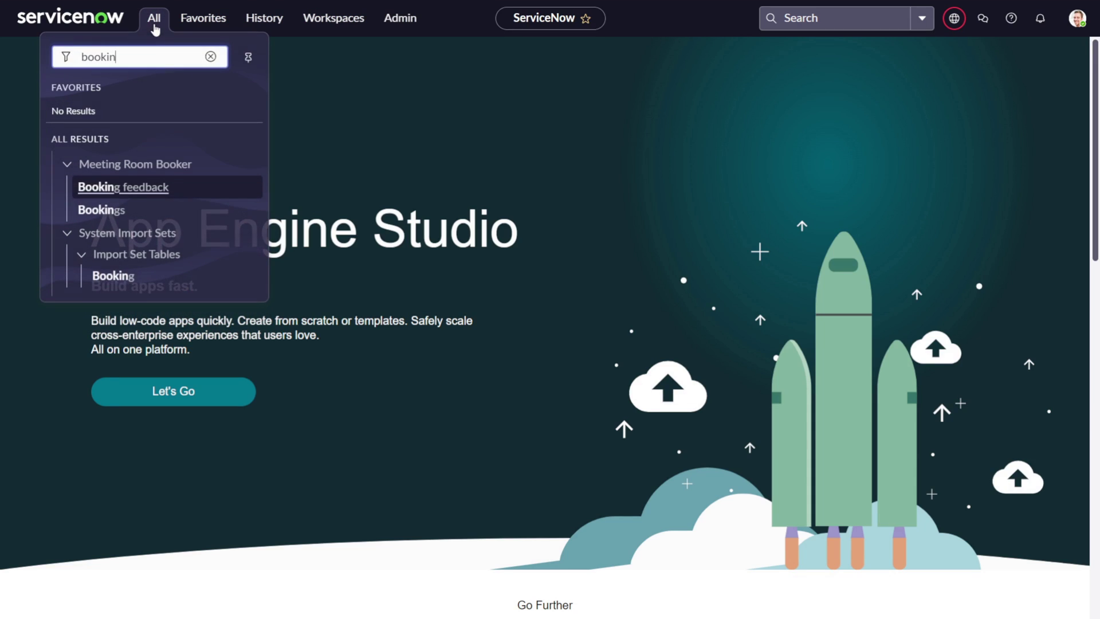
pyautogui.click(200, 24)
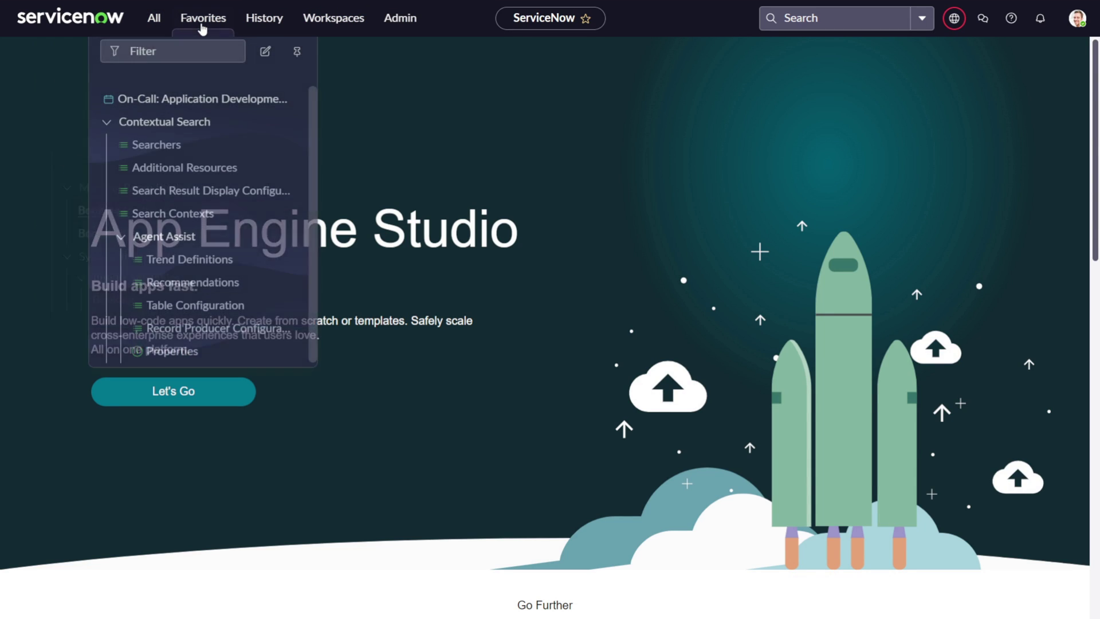
pyautogui.click(190, 202)
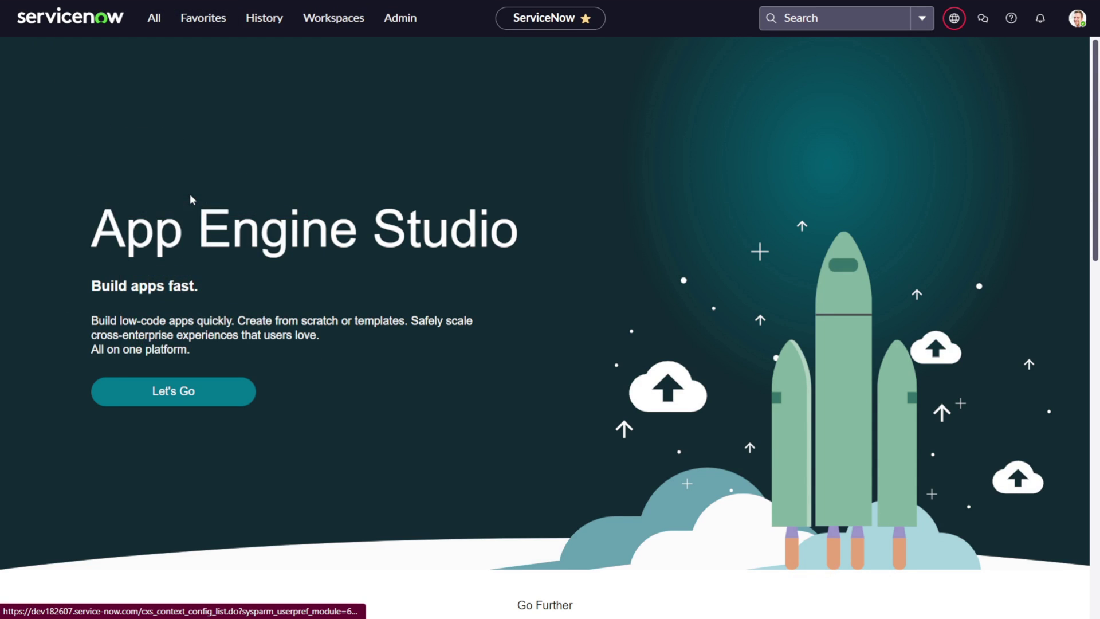
pyautogui.click(123, 131)
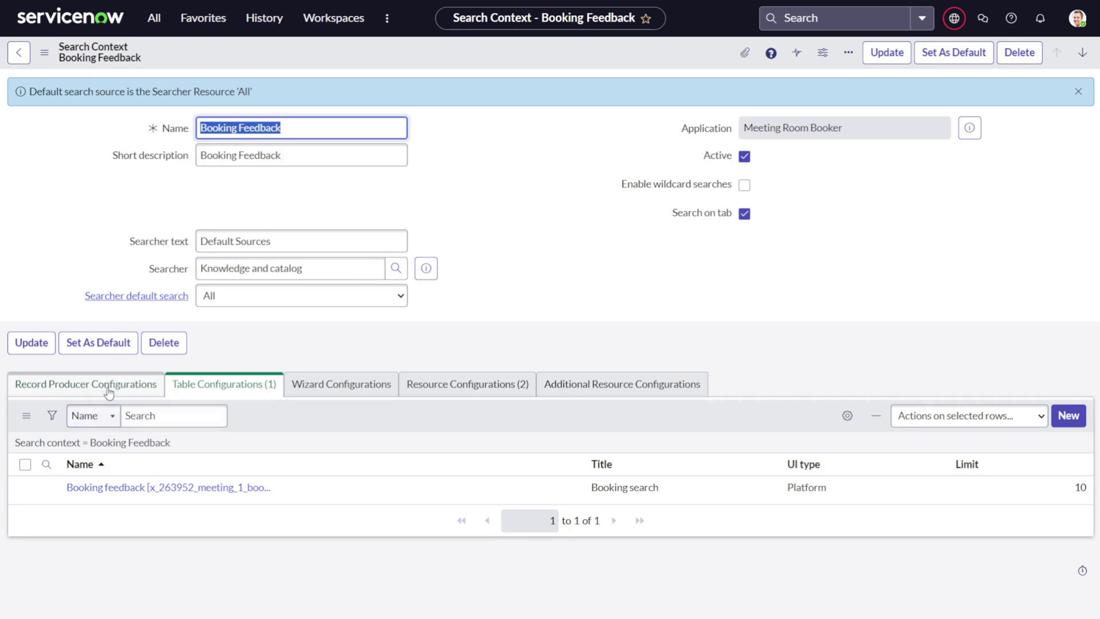
# Check the search context's resource configurations and open its Booking feedback table configuration
pyautogui.click(458, 384)
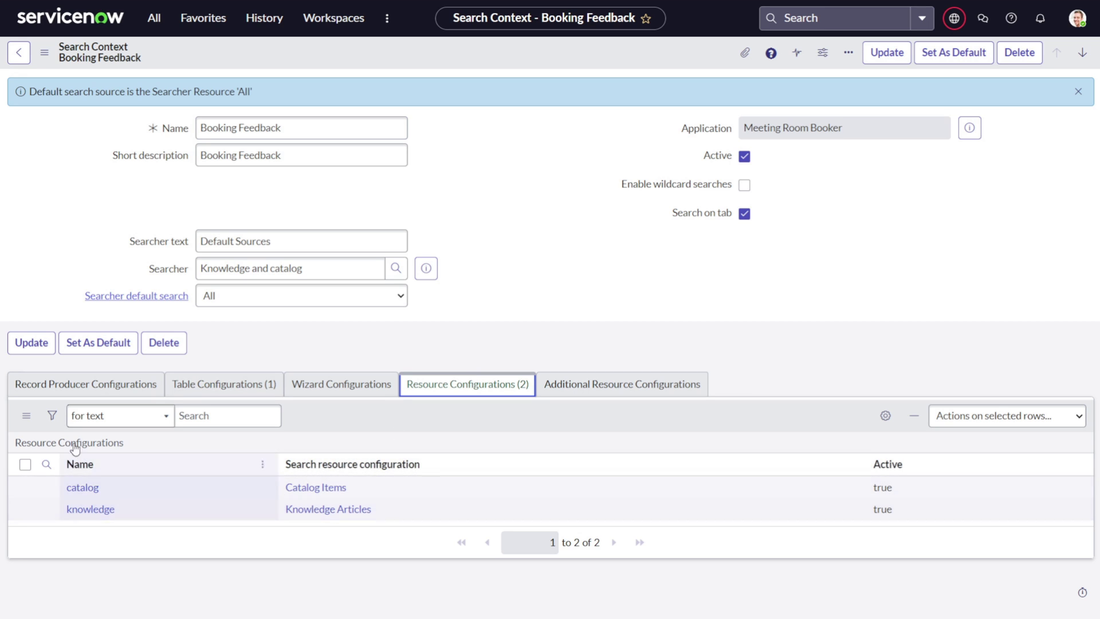
pyautogui.click(216, 390)
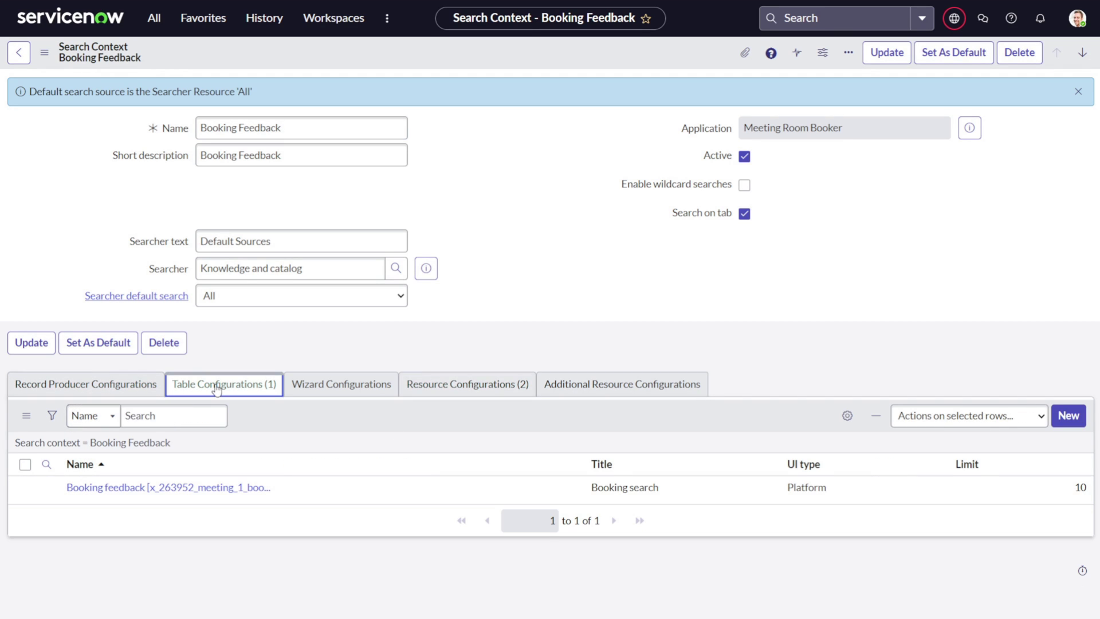
pyautogui.click(204, 488)
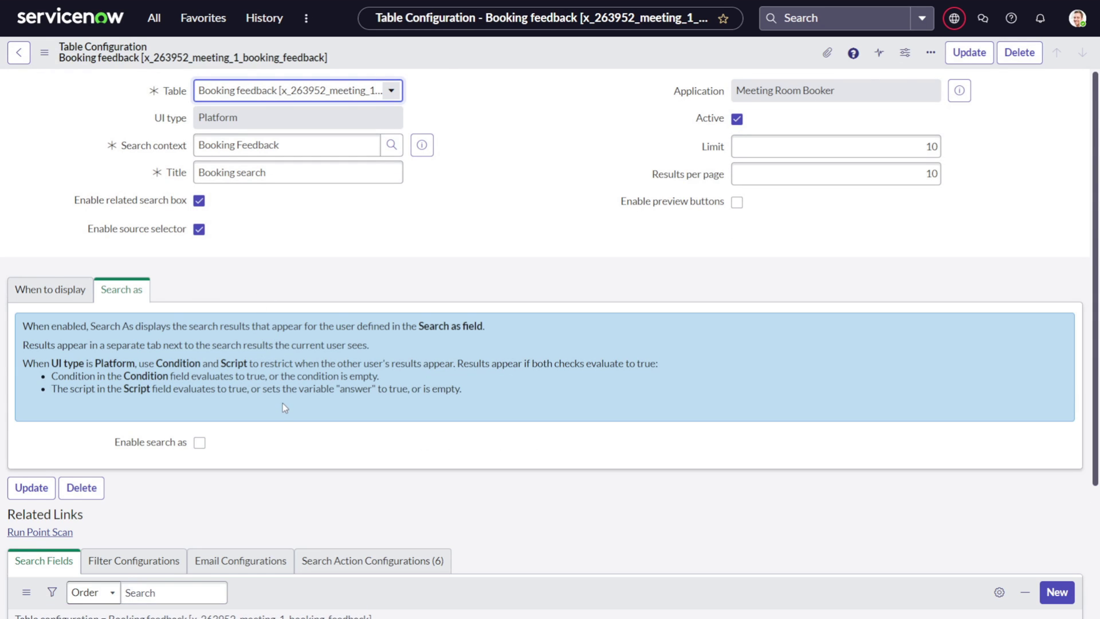
# Look through the table configuration's filter, email and search action configurations
pyautogui.scroll(-2, 284, 403)
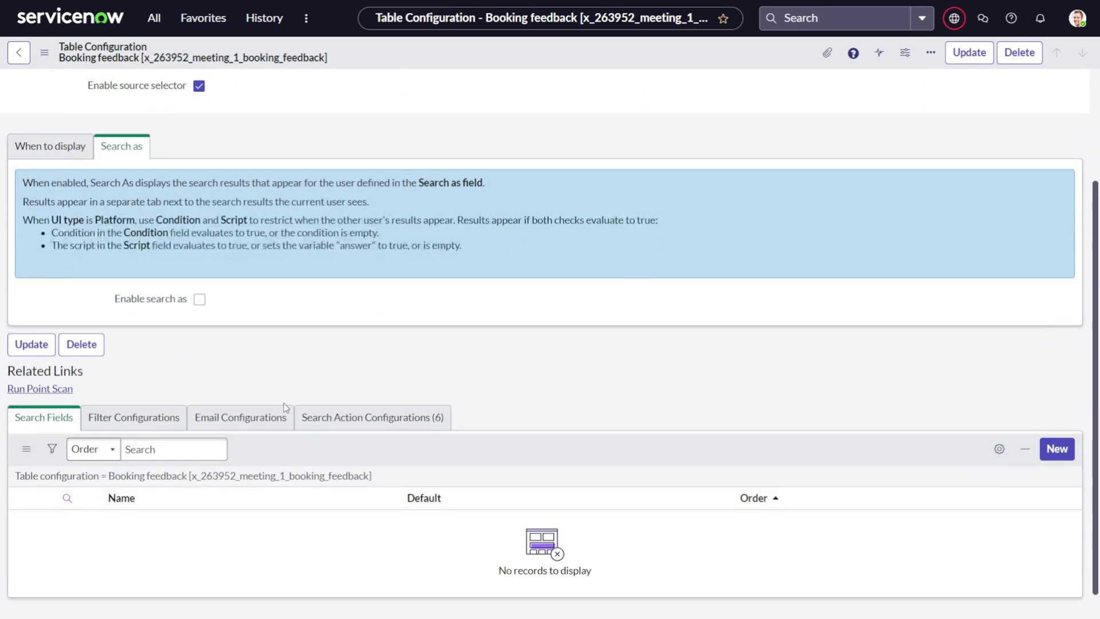
pyautogui.click(138, 424)
pyautogui.click(240, 420)
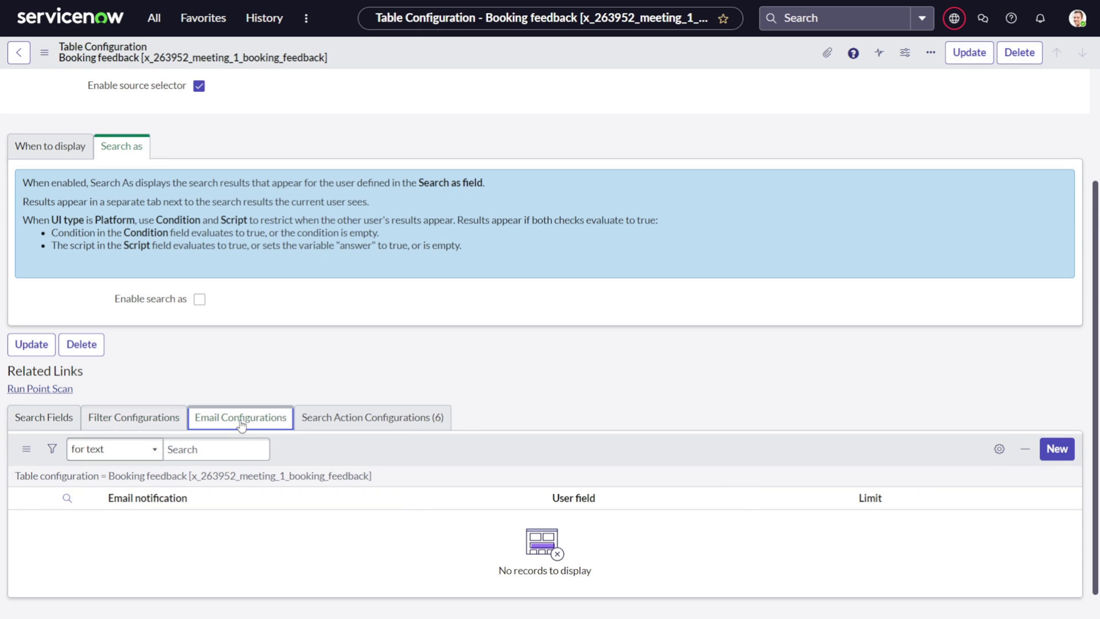
pyautogui.click(327, 431)
pyautogui.scroll(-2, 420, 432)
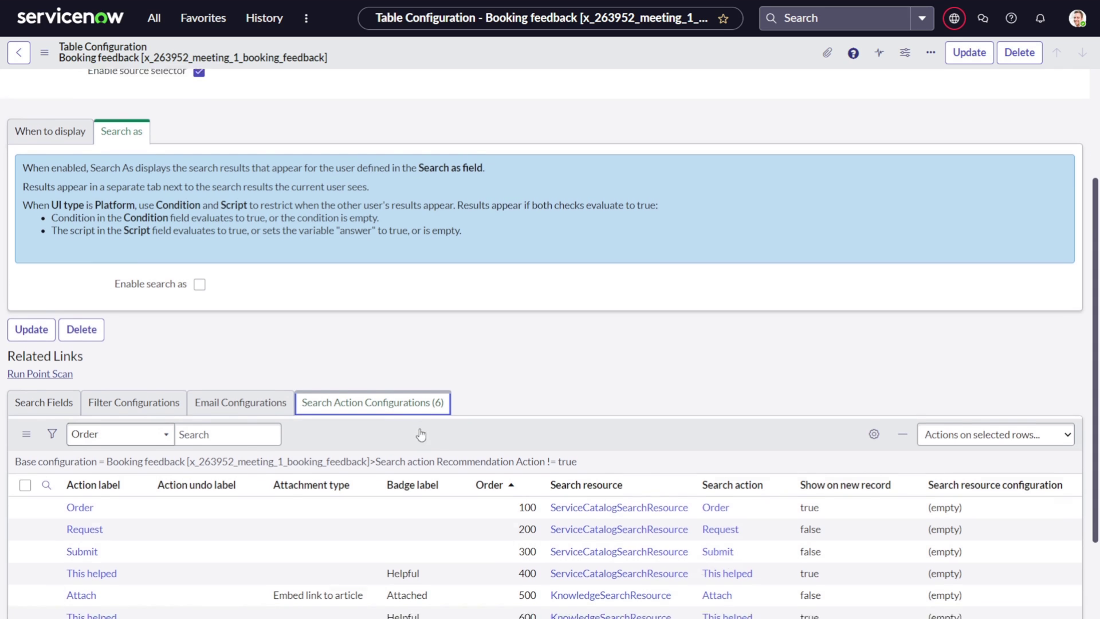
# Add Comments [comments] as a search field of the table configuration with order 100
pyautogui.click(28, 294)
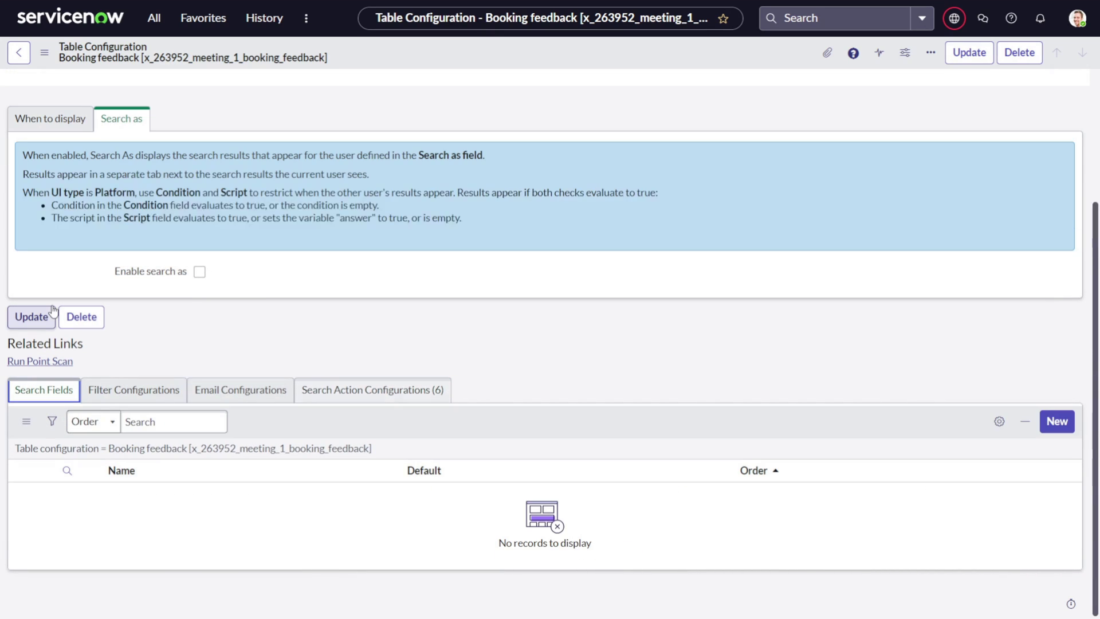
pyautogui.click(1062, 425)
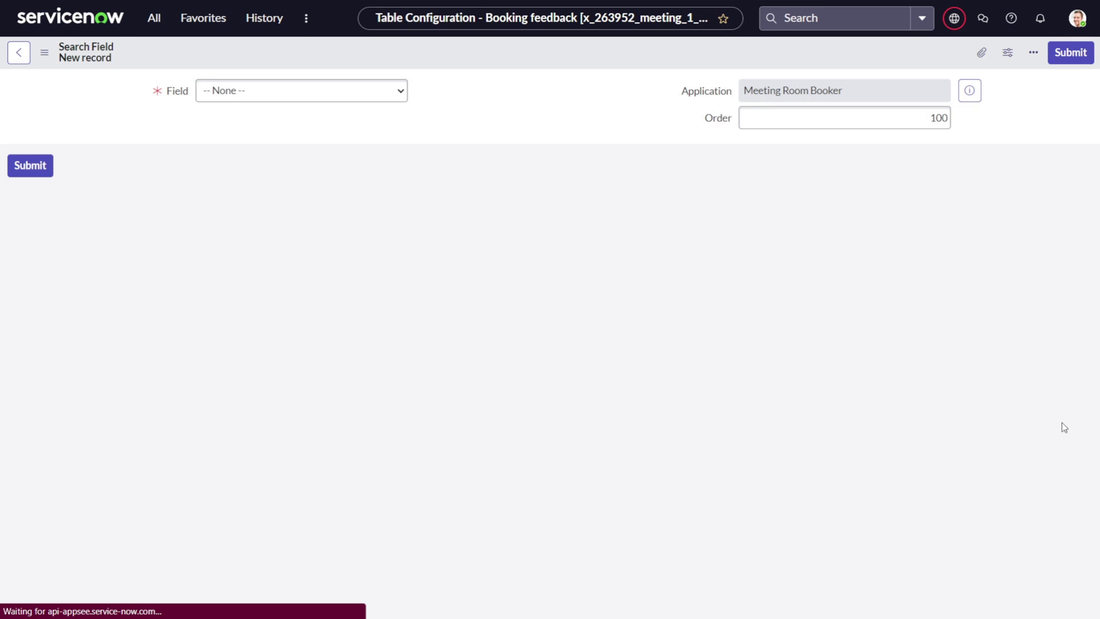
pyautogui.click(353, 93)
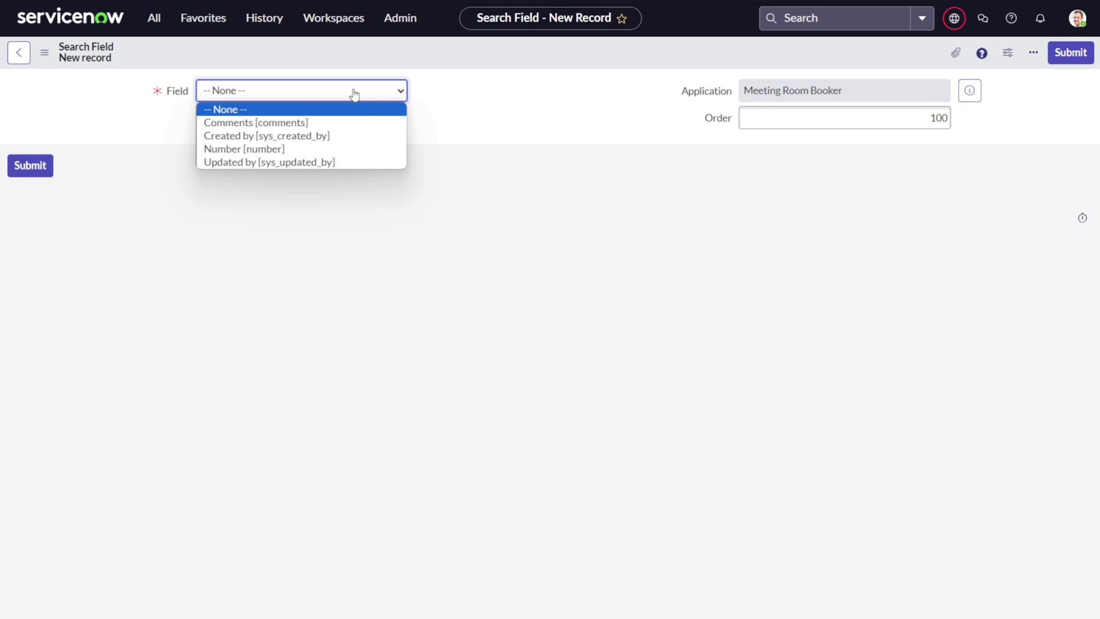
pyautogui.click(361, 127)
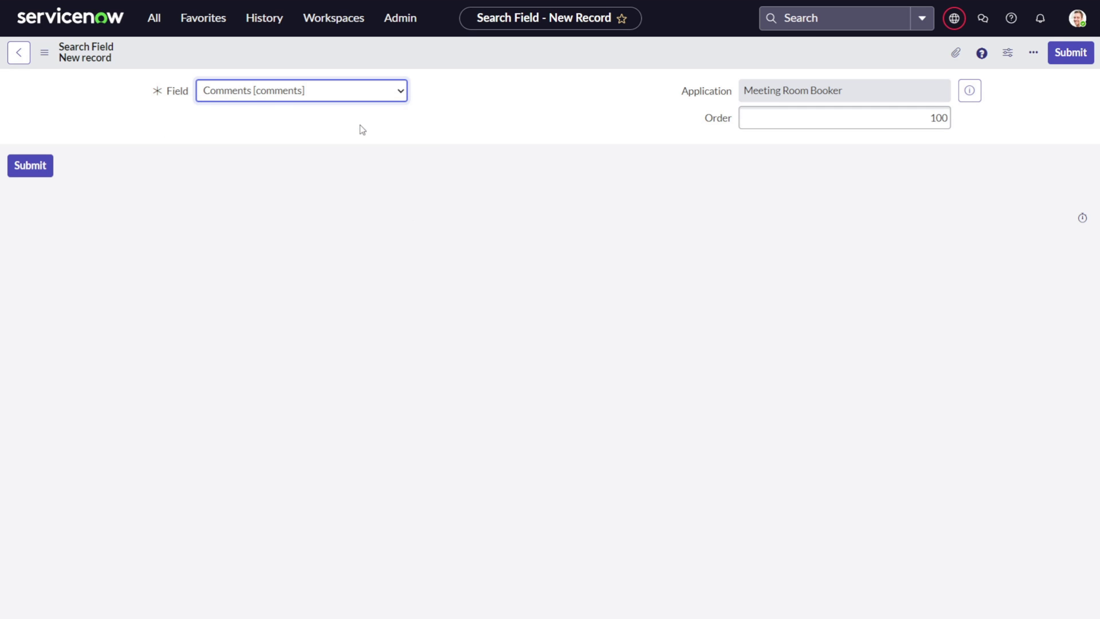
pyautogui.click(1070, 53)
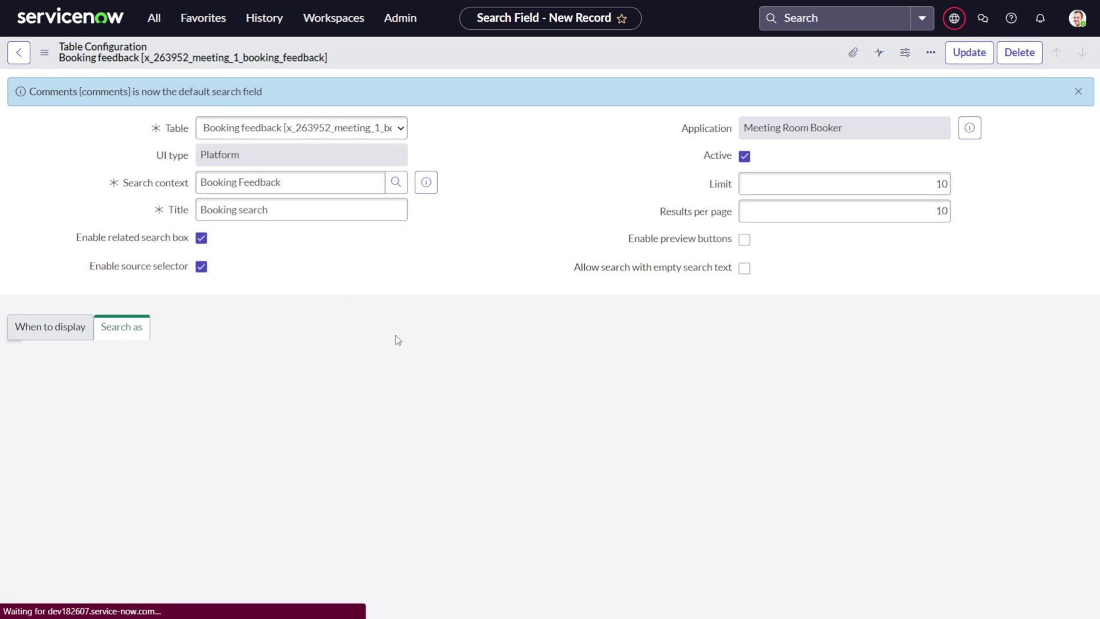
# Review the table configuration's search fields again, along with its filter, email and search action configurations
pyautogui.scroll(-4, 234, 327)
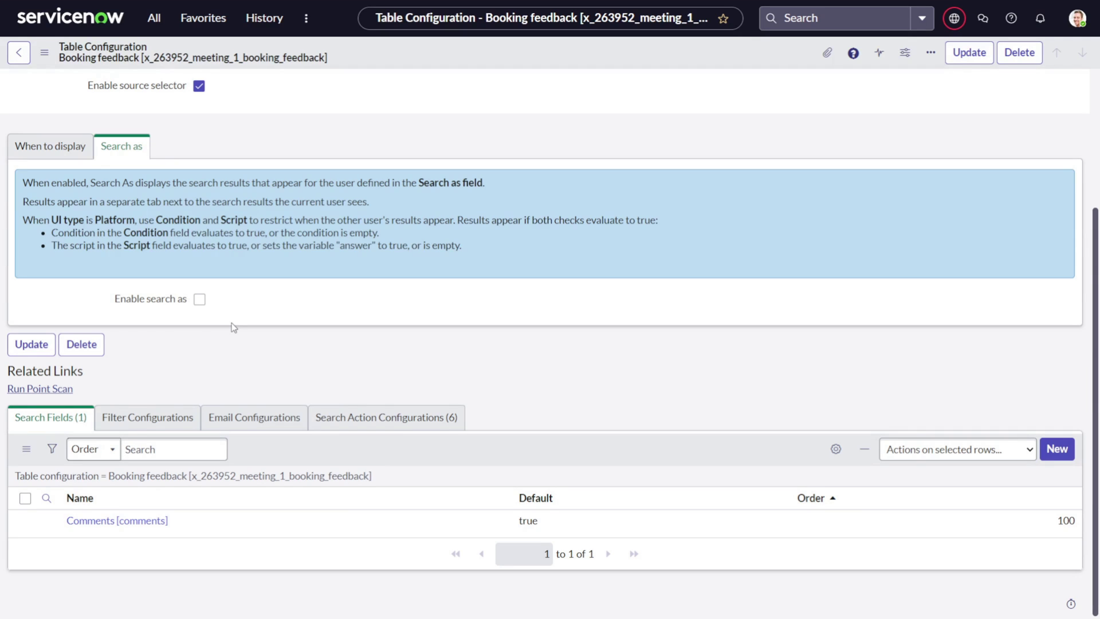
pyautogui.click(152, 421)
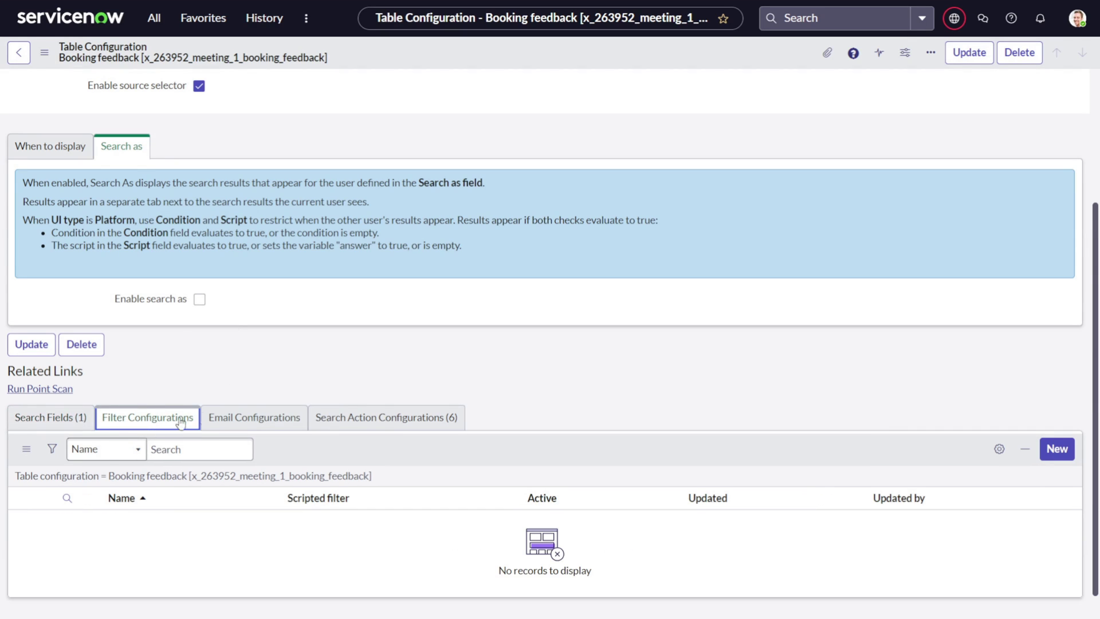
pyautogui.click(252, 417)
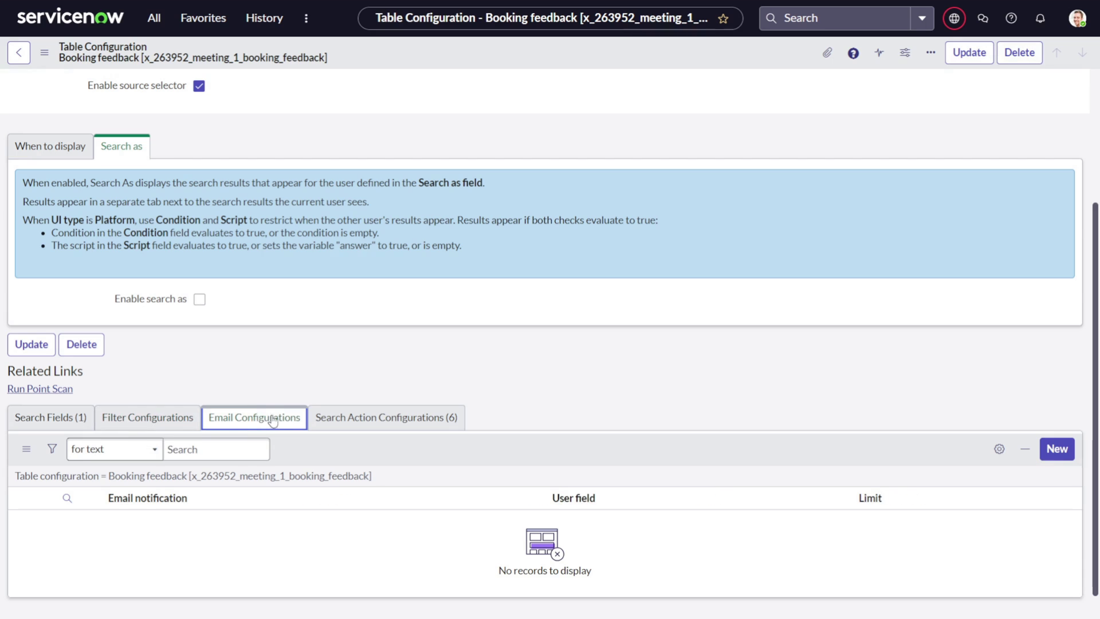
pyautogui.click(355, 423)
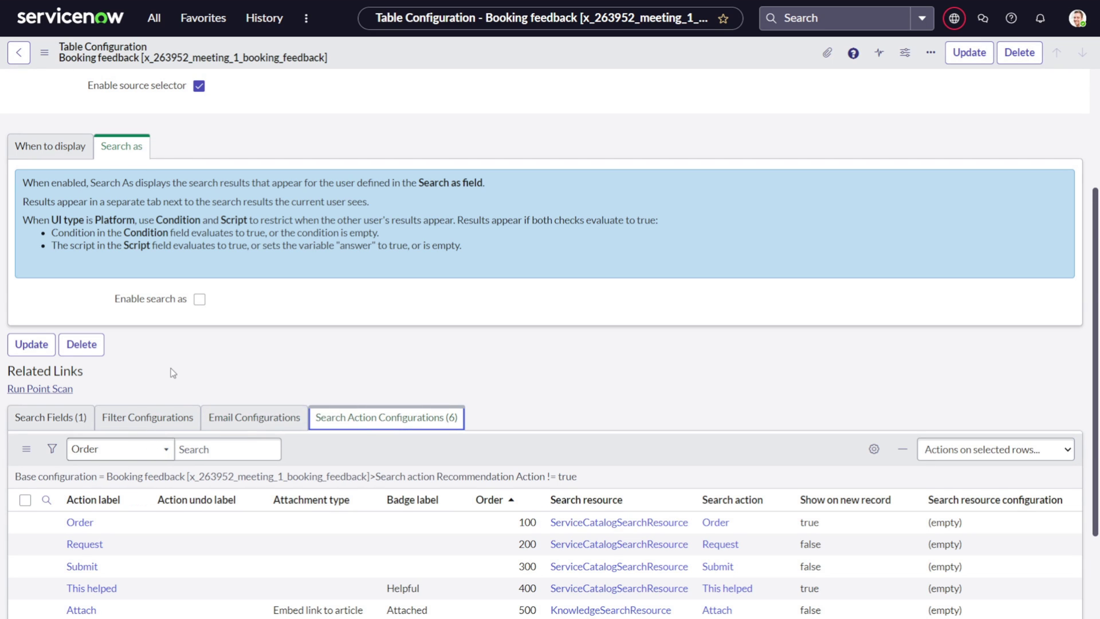
pyautogui.scroll(3, 172, 372)
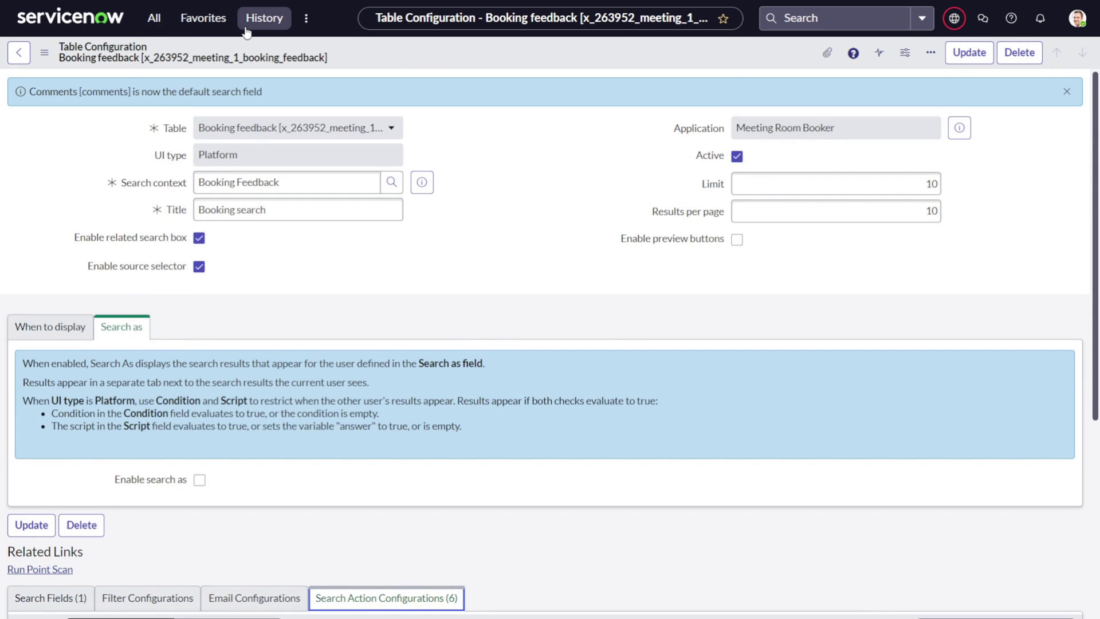
# Return to the booking feedbacks list and open the record BOFE0001002
pyautogui.click(255, 28)
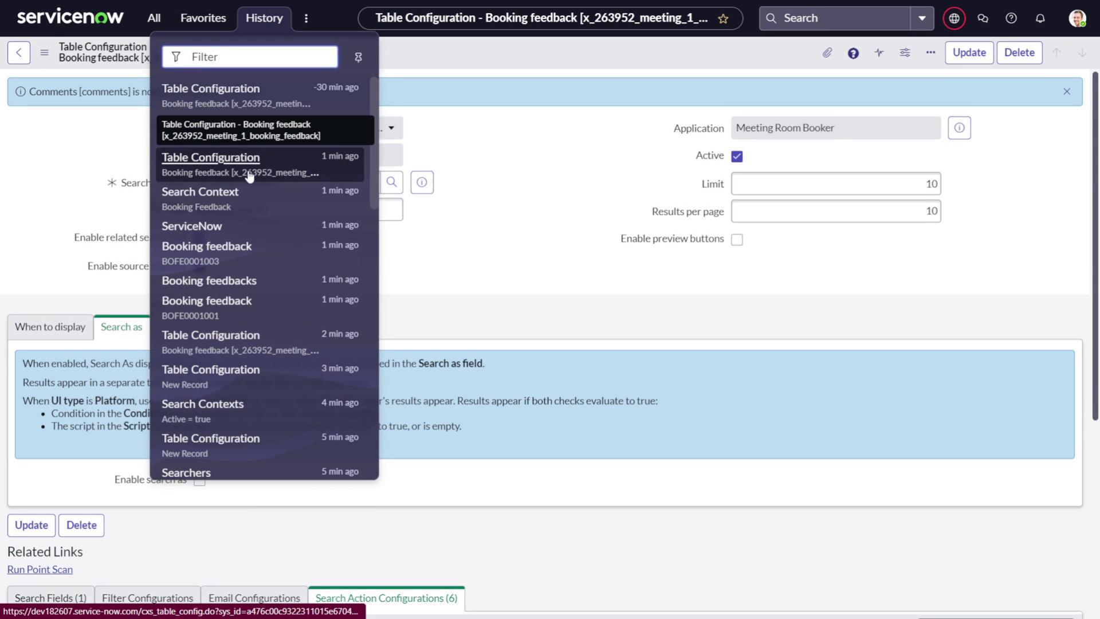
pyautogui.click(238, 255)
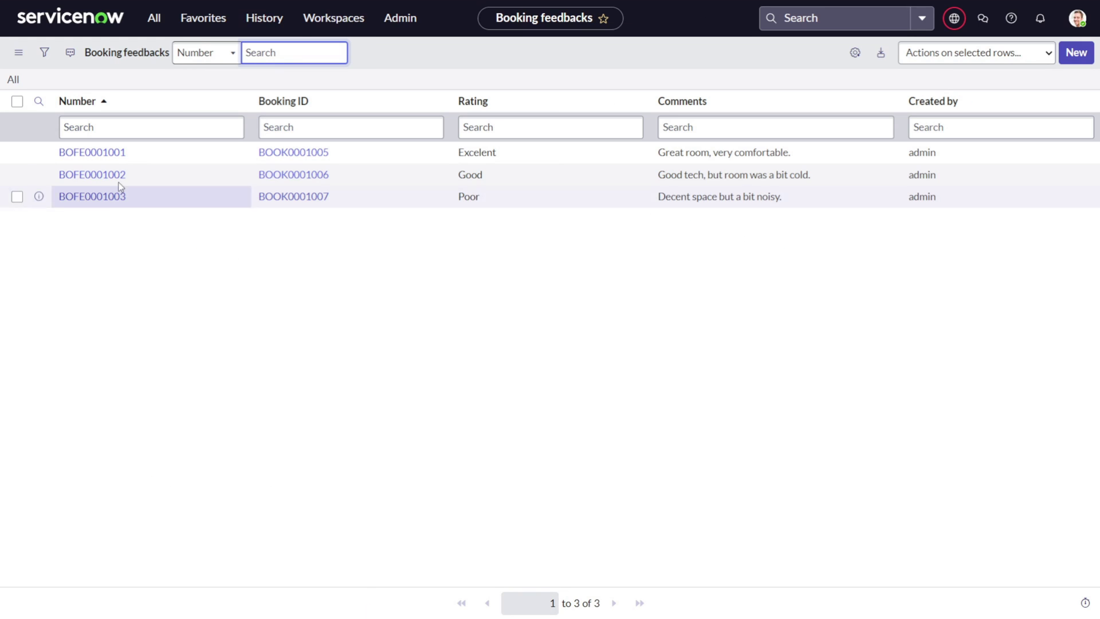
pyautogui.click(102, 177)
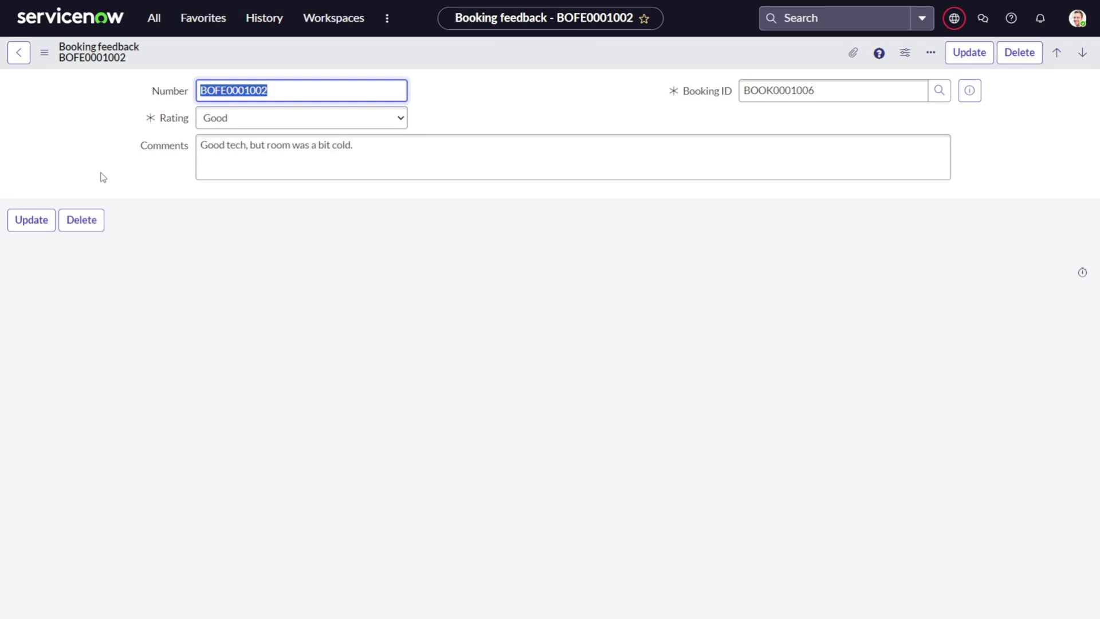
# In the Booking feedback form layout, move Contextual Search Results above Comments and save the layout
pyautogui.rightClick(439, 56)
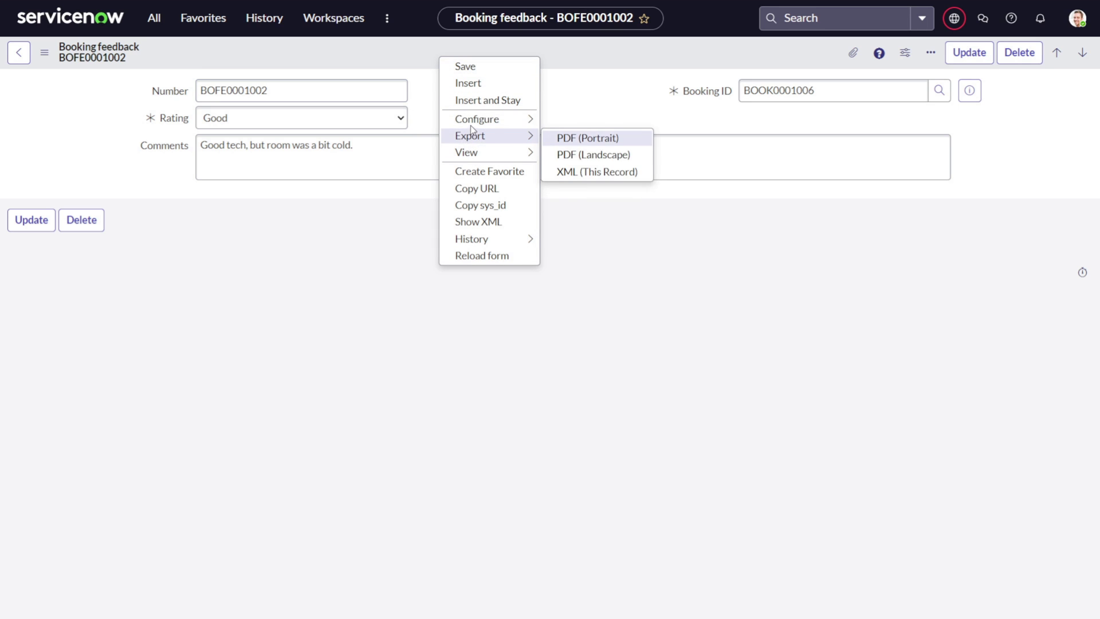
pyautogui.moveTo(528, 121)
pyautogui.click(572, 138)
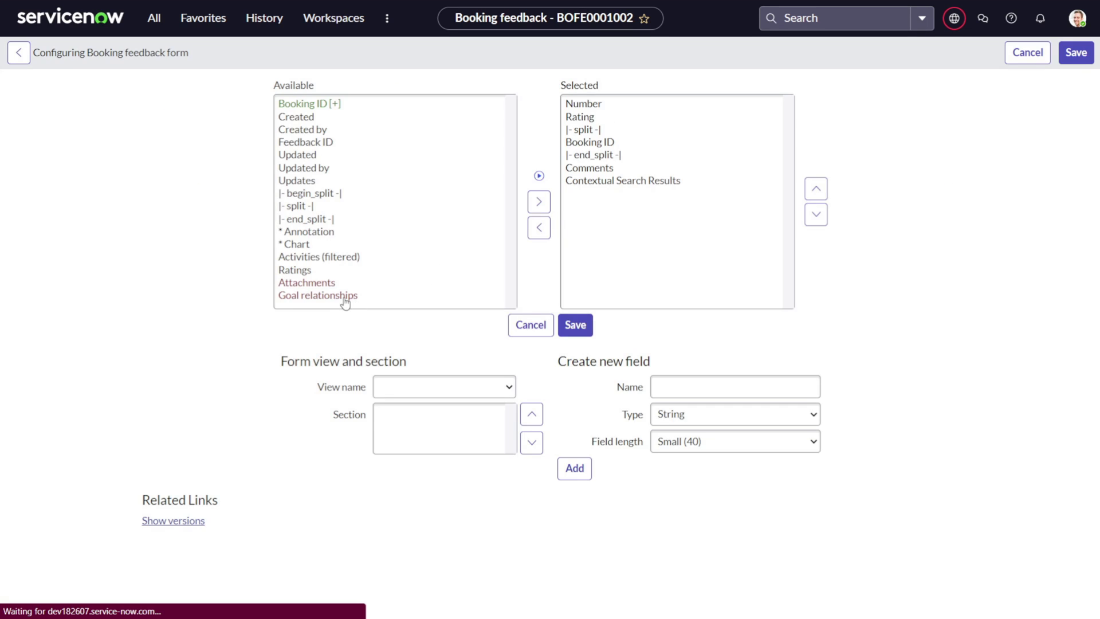
pyautogui.hotkey('ctrl', 'a')
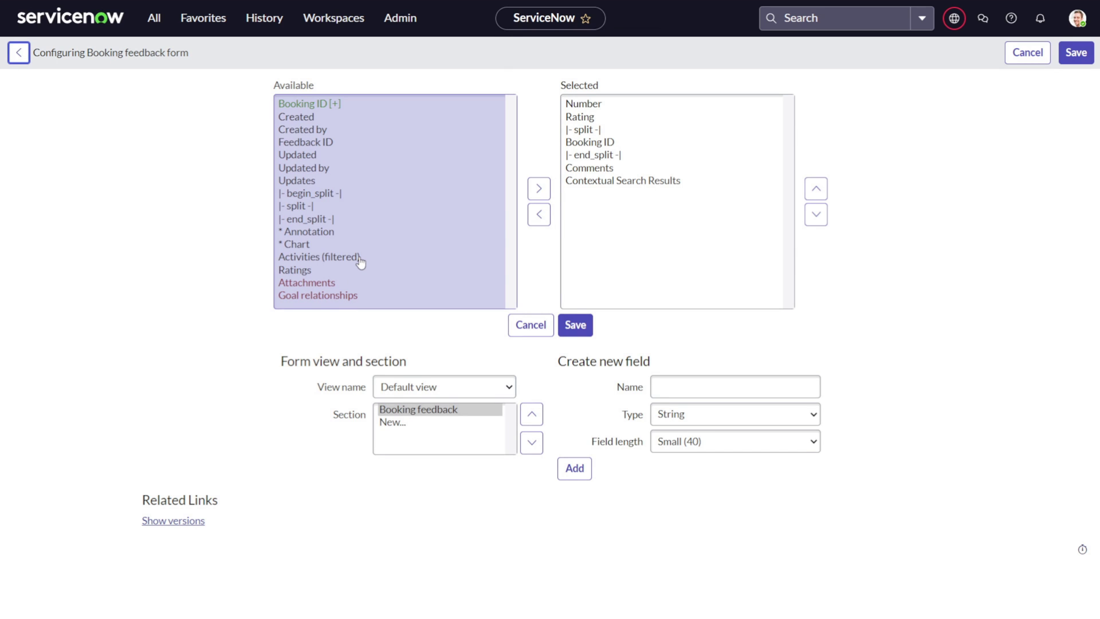
pyautogui.click(651, 182)
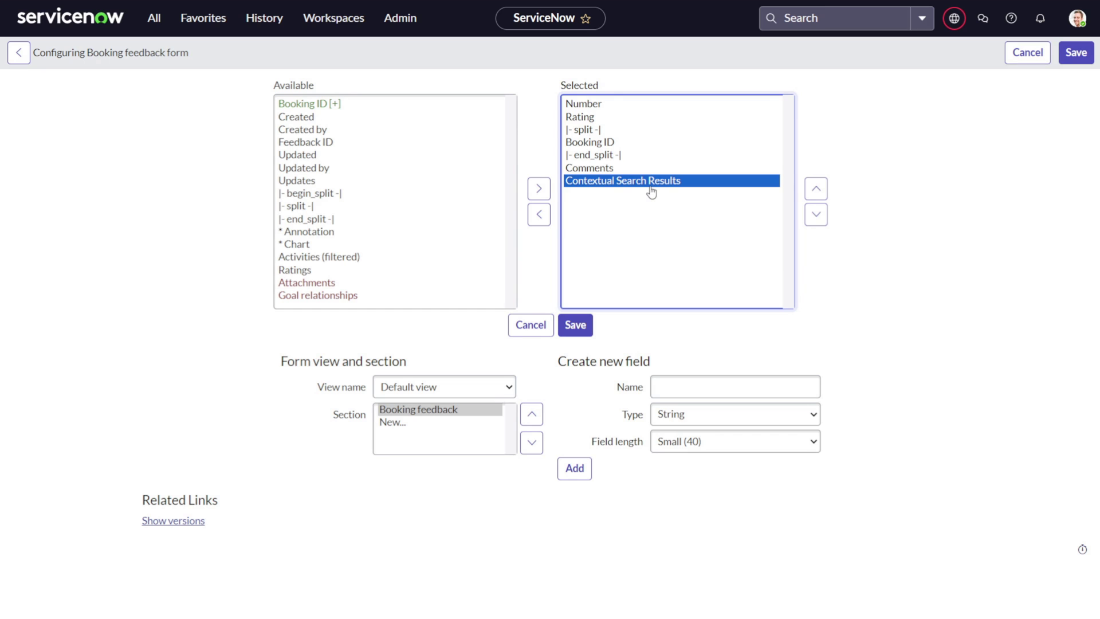
pyautogui.click(817, 189)
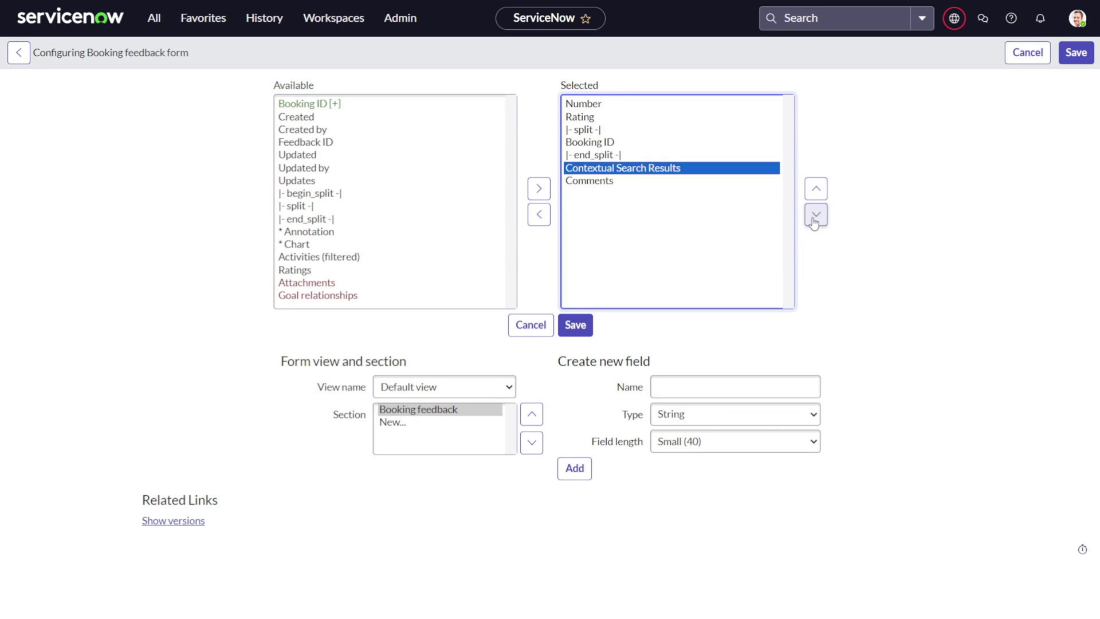
pyautogui.click(588, 337)
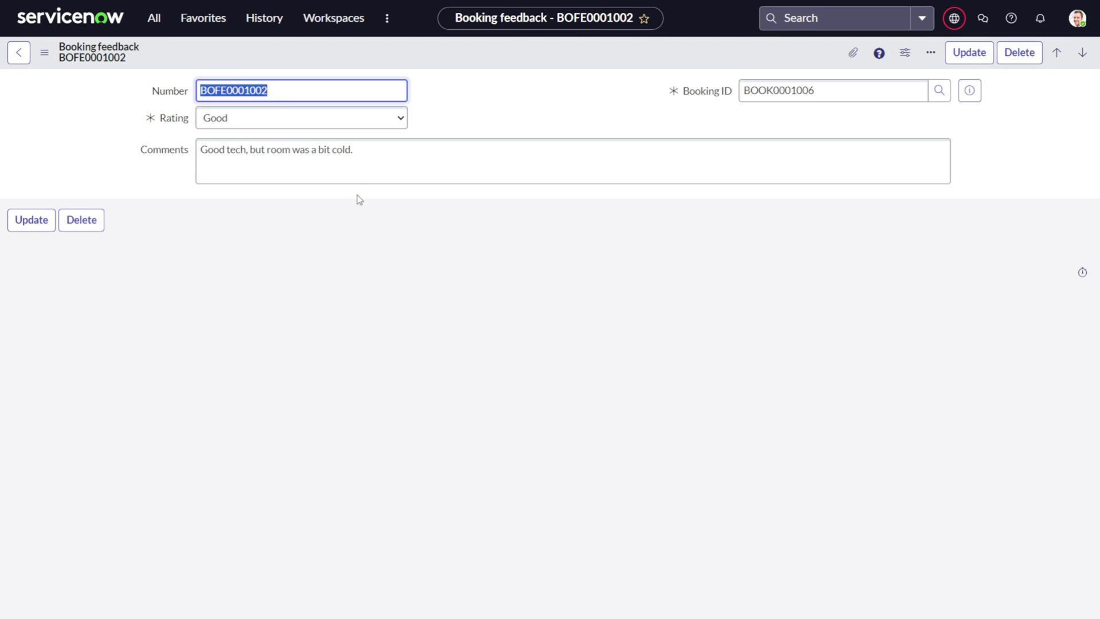
# Look through the list of Search Result Display Configurations
pyautogui.click(154, 18)
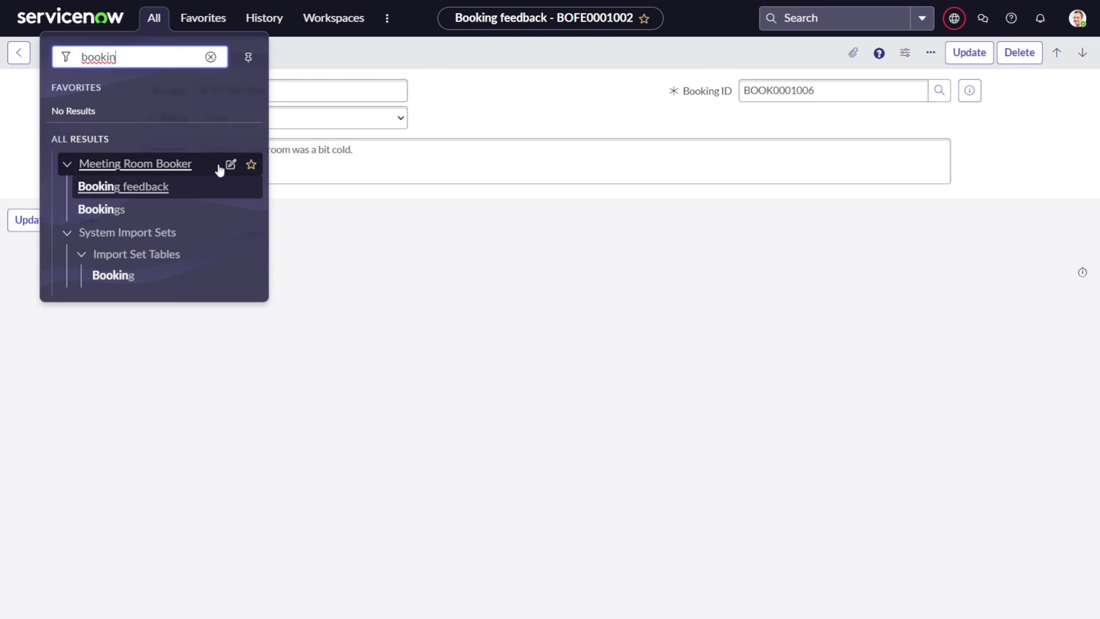
pyautogui.click(201, 20)
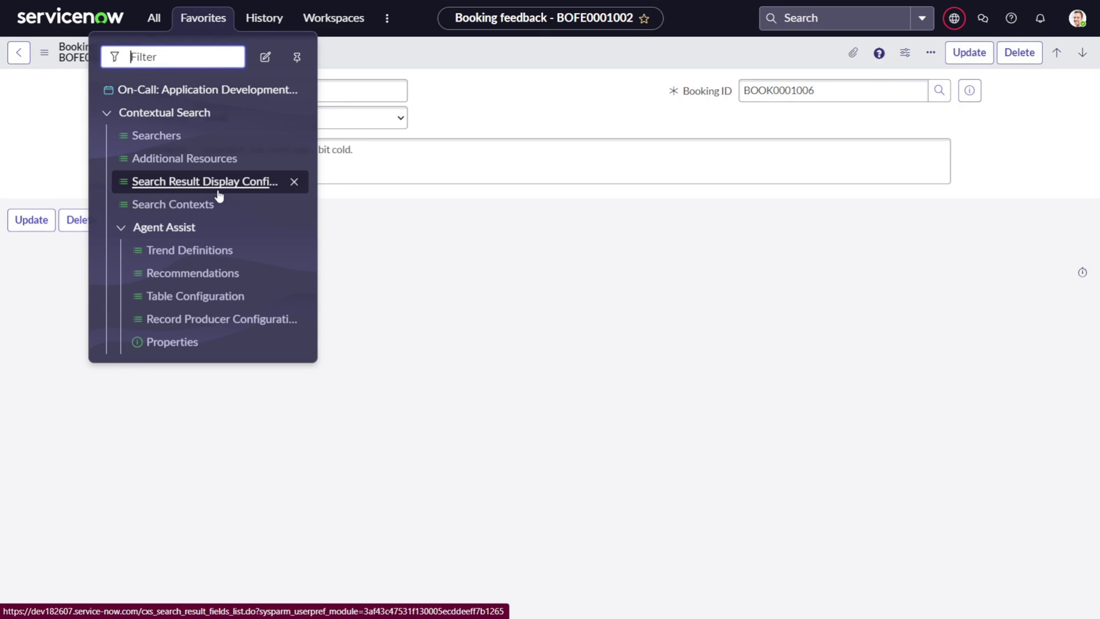
pyautogui.click(205, 182)
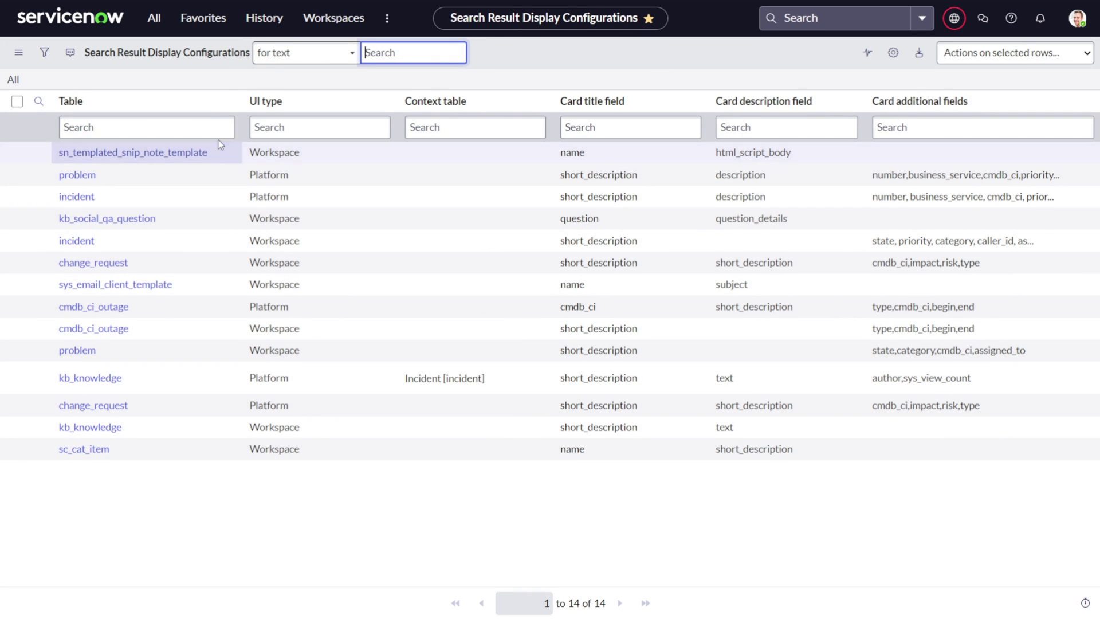
pyautogui.click(212, 123)
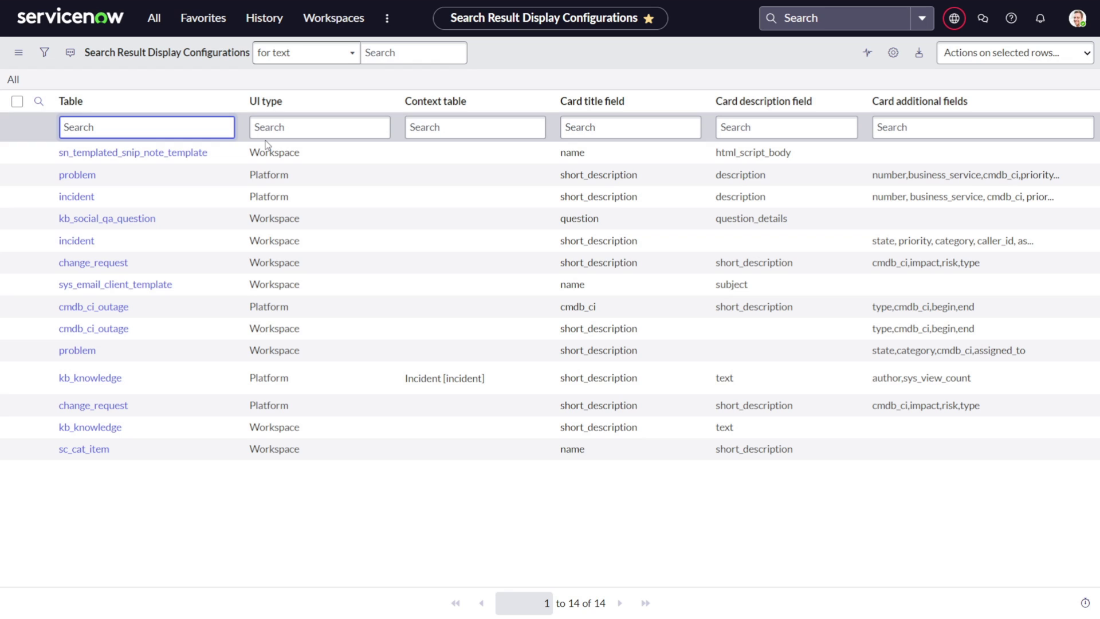
# Open the booking feedback record BOFE0001001 and check which fields its form personalization offers
pyautogui.click(154, 18)
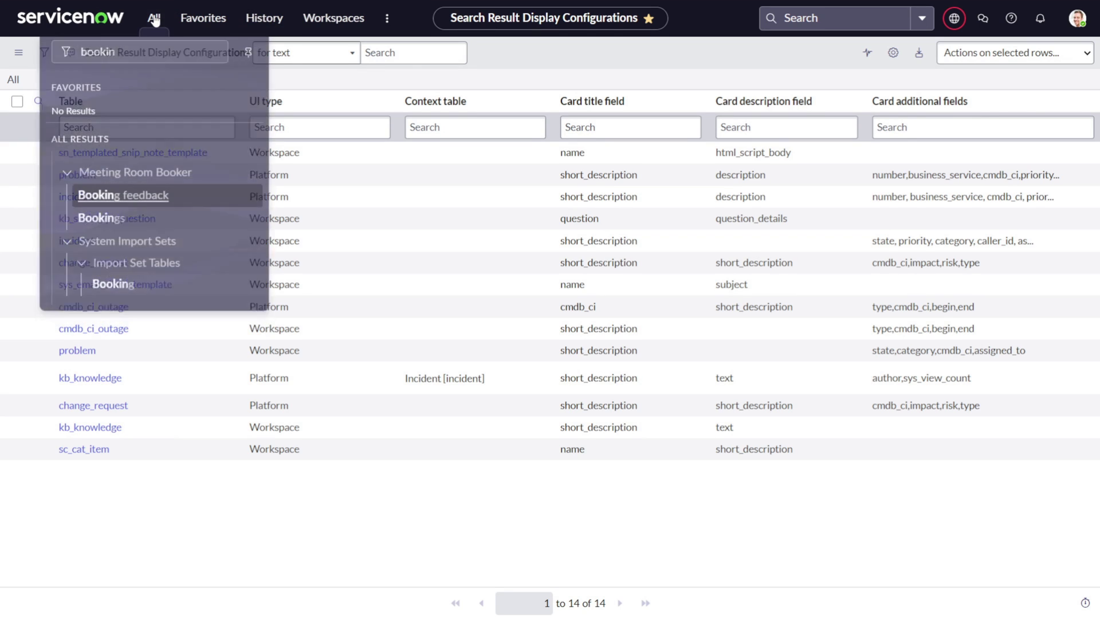
pyautogui.click(135, 188)
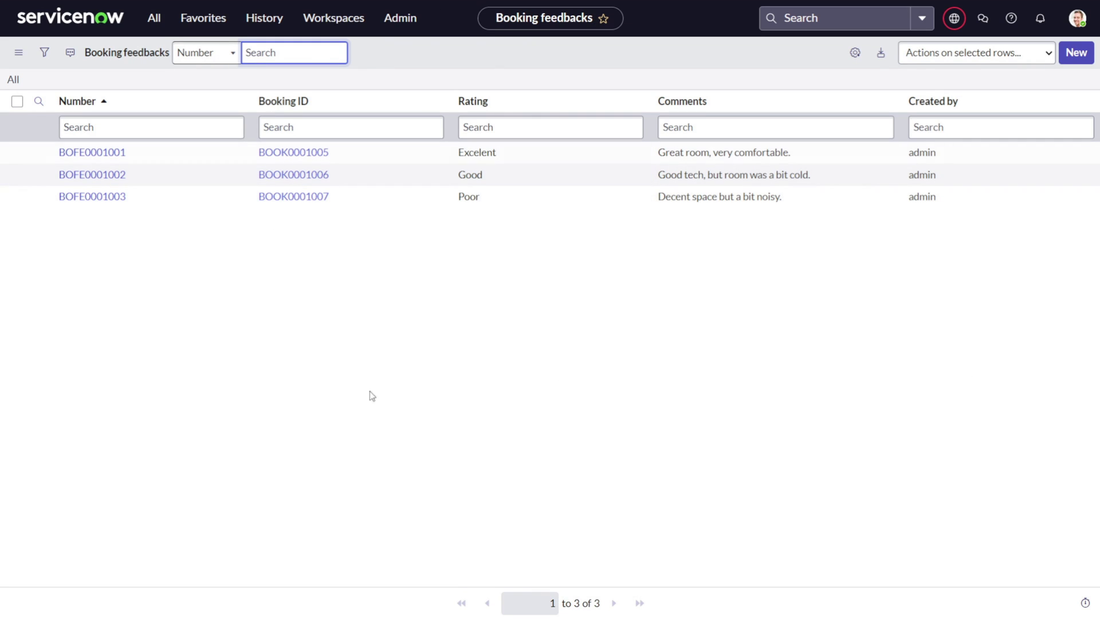
pyautogui.click(95, 152)
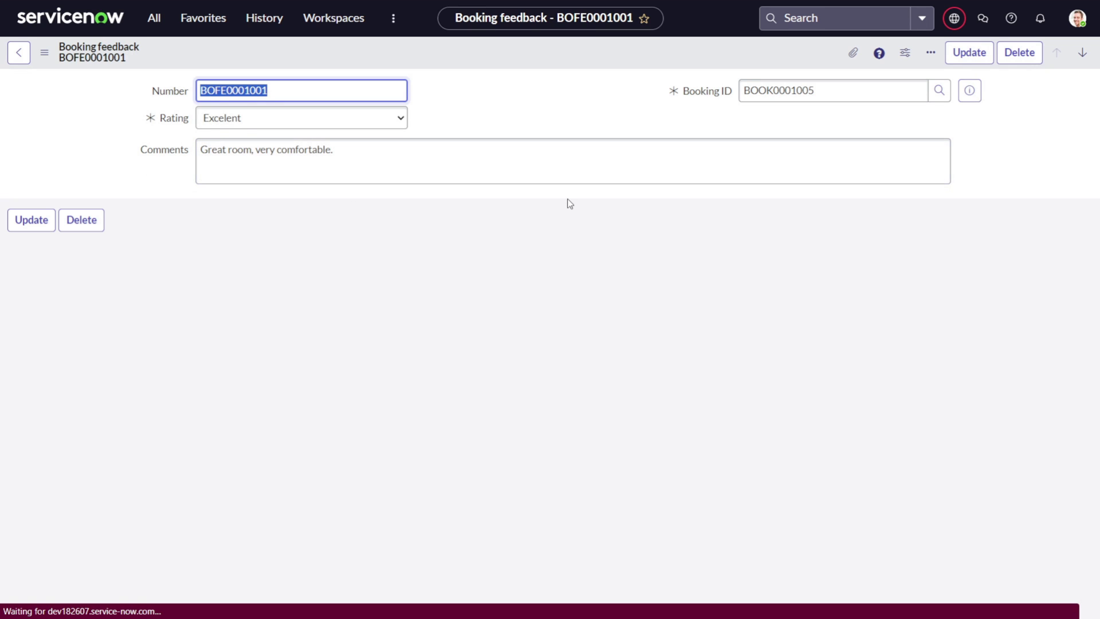
pyautogui.click(904, 61)
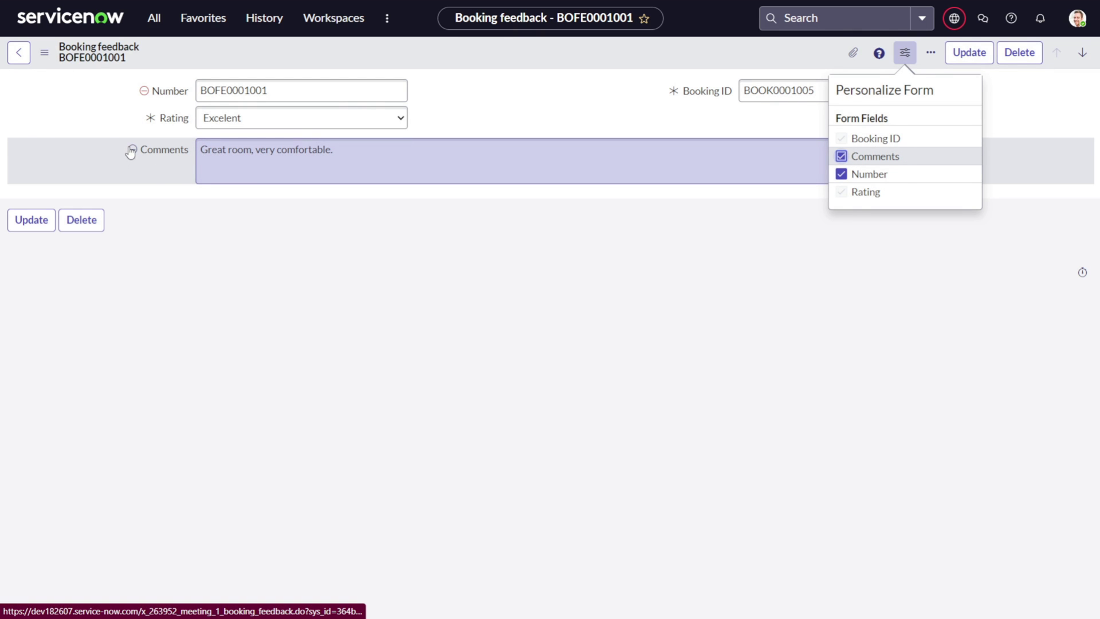
pyautogui.click(363, 53)
# Open the Booking Feedback search context and its Booking feedback table configuration
pyautogui.click(154, 17)
pyautogui.write('bookin')
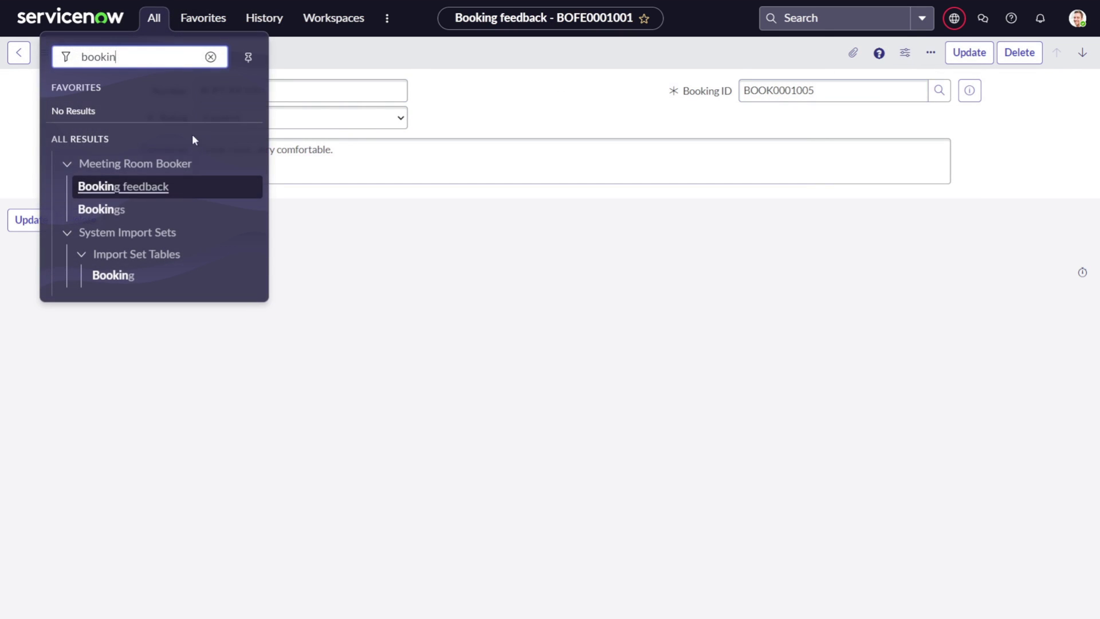
pyautogui.click(212, 18)
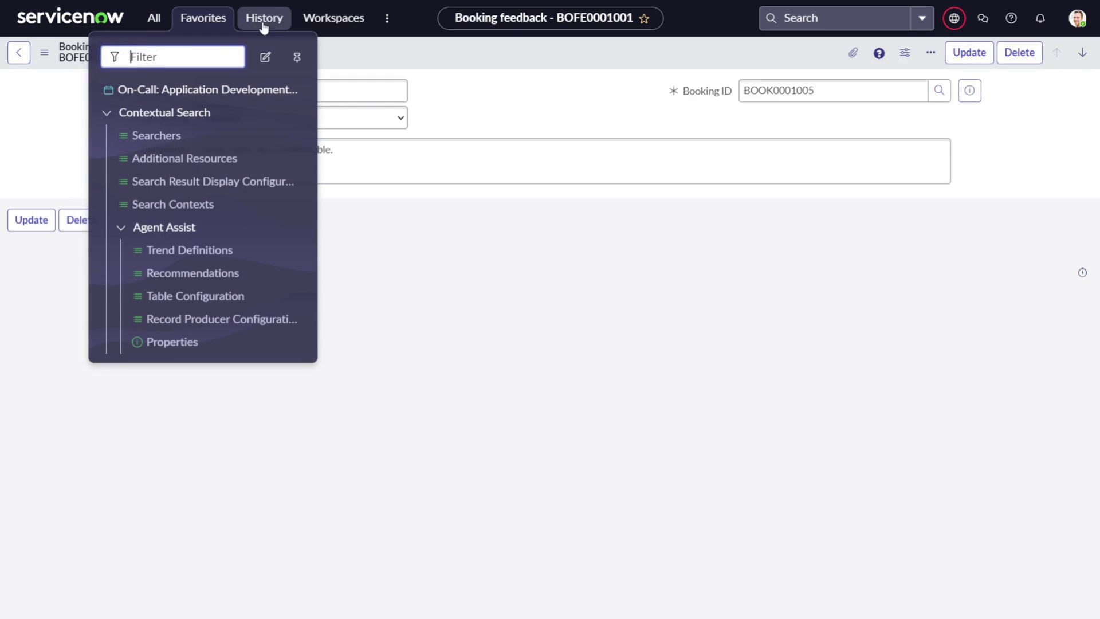
pyautogui.click(197, 206)
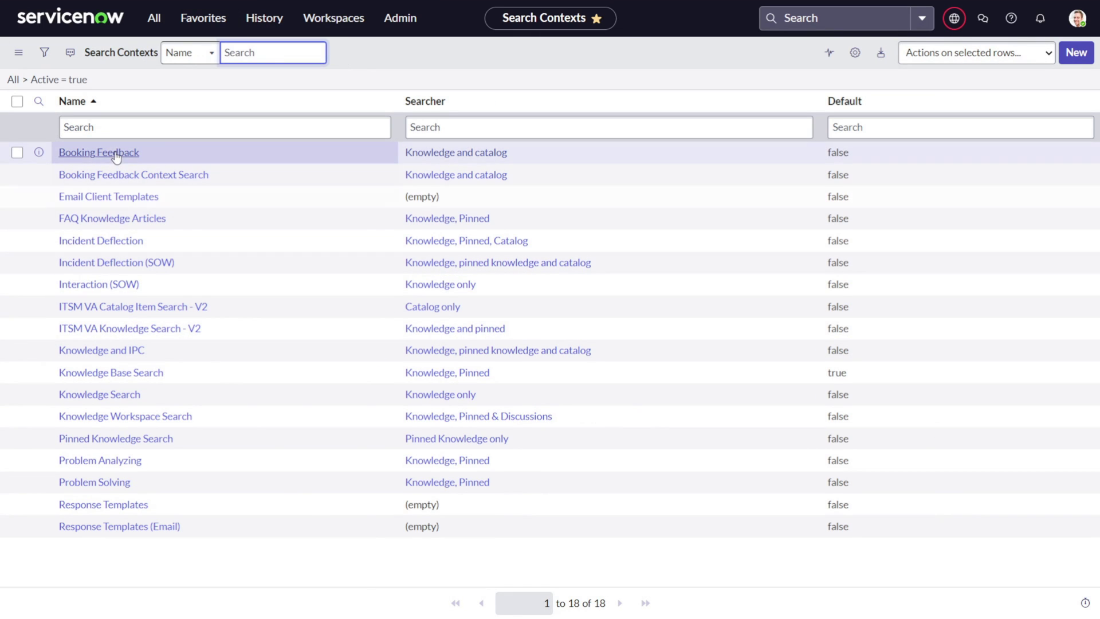
pyautogui.click(114, 152)
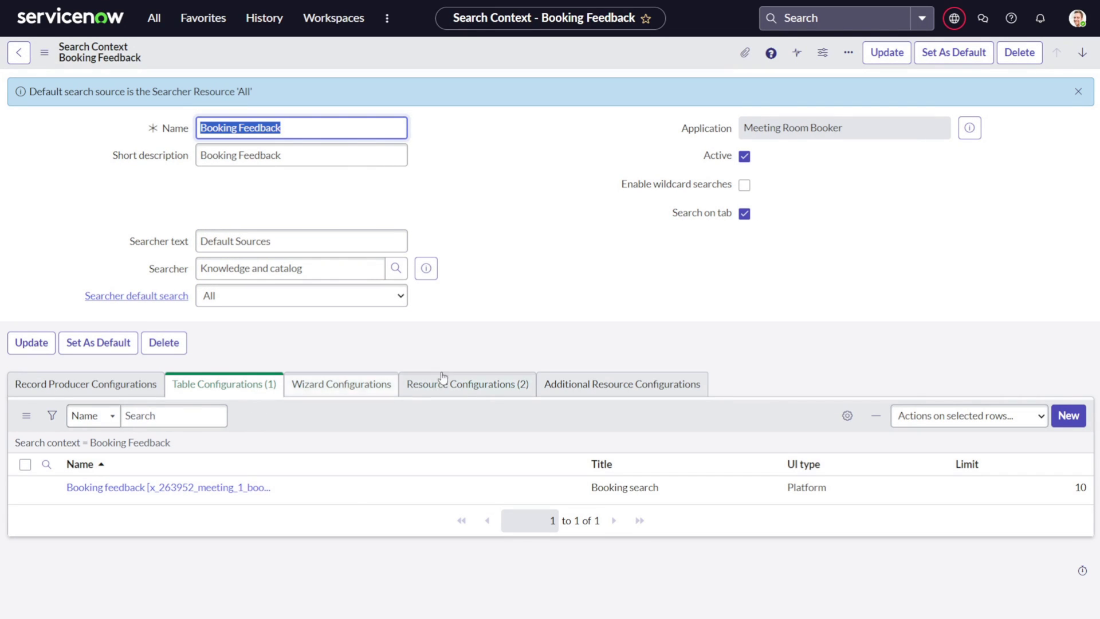
pyautogui.click(129, 492)
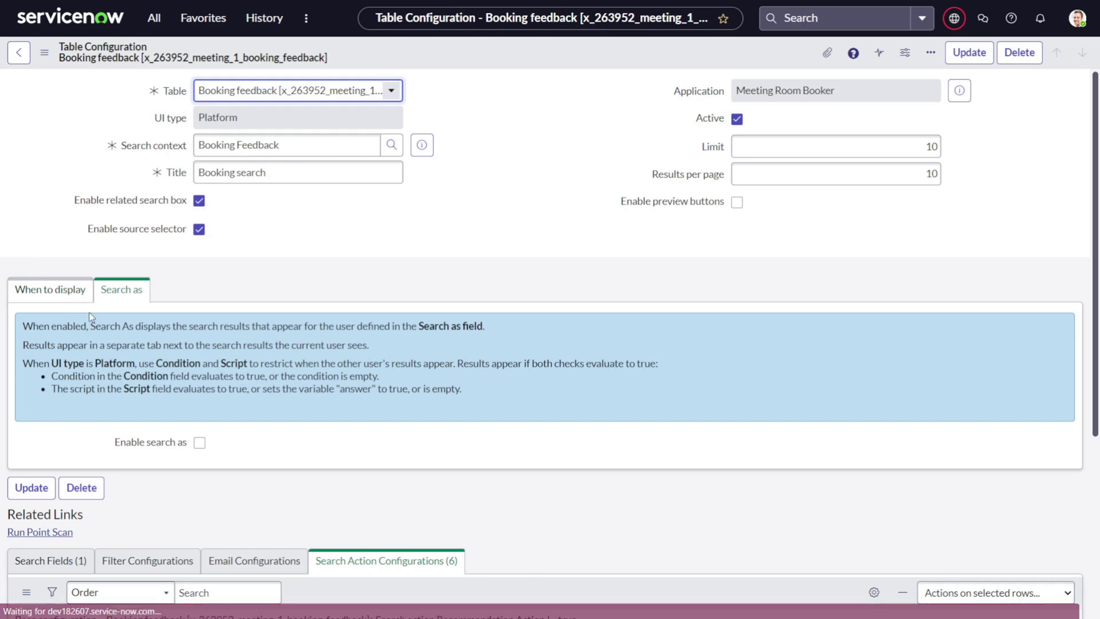
# Set the table configuration's display condition to Comments is not empty and save the record
pyautogui.click(38, 291)
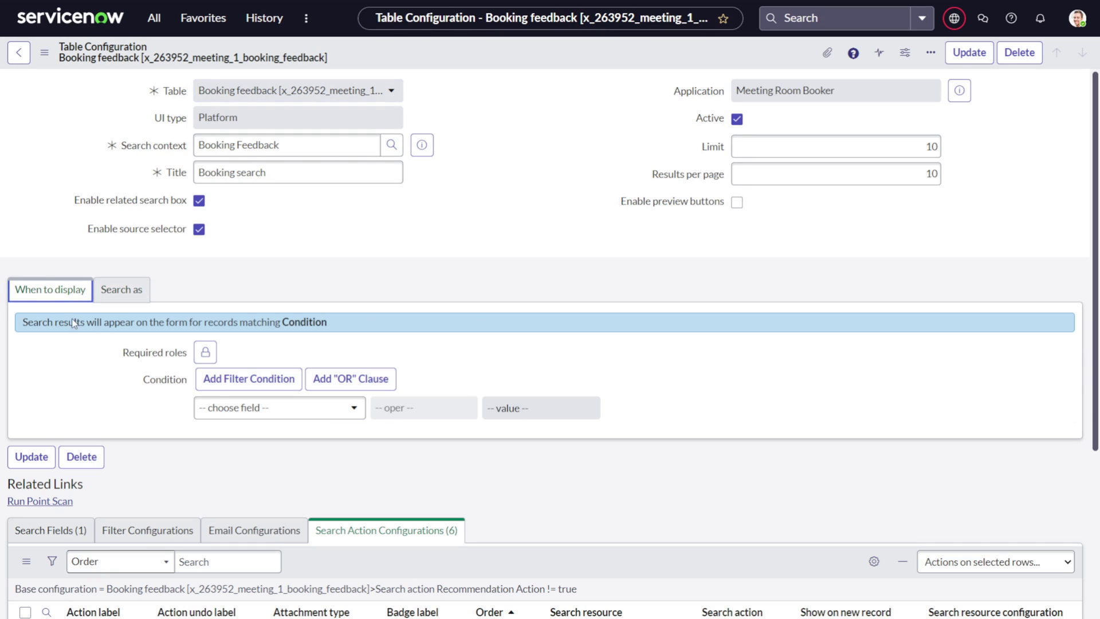
pyautogui.click(245, 410)
pyautogui.write('c')
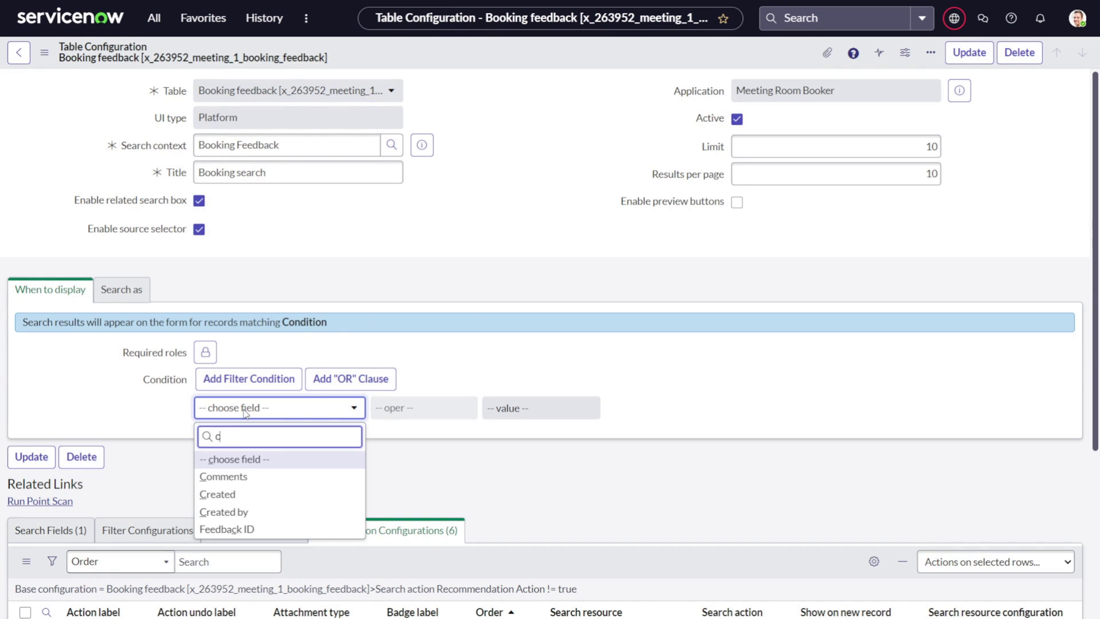
pyautogui.click(223, 476)
pyautogui.click(422, 408)
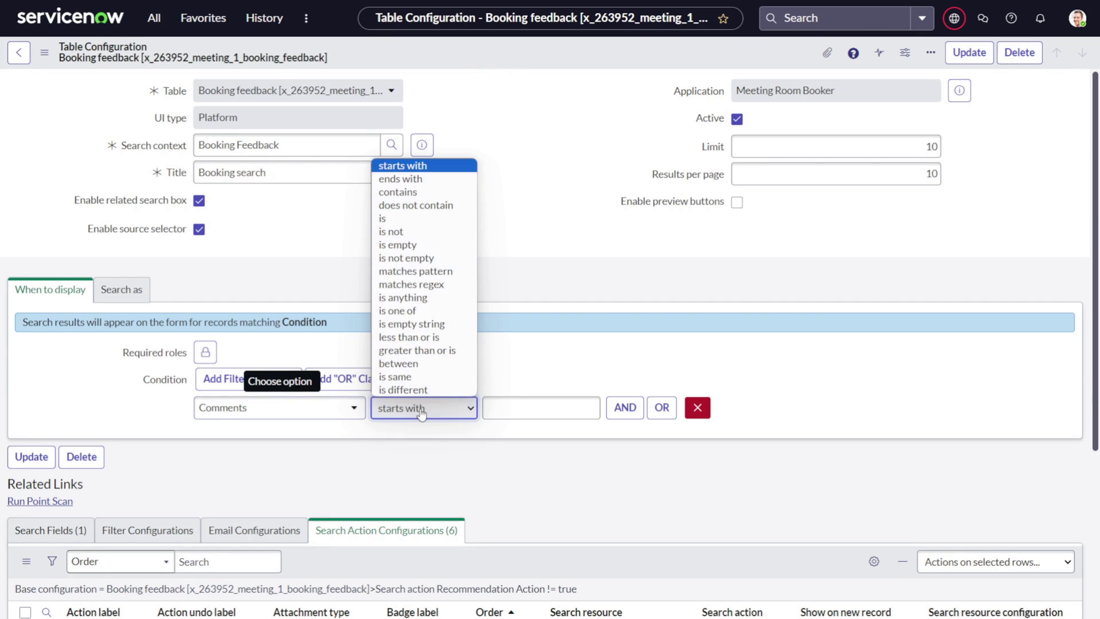
pyautogui.click(405, 257)
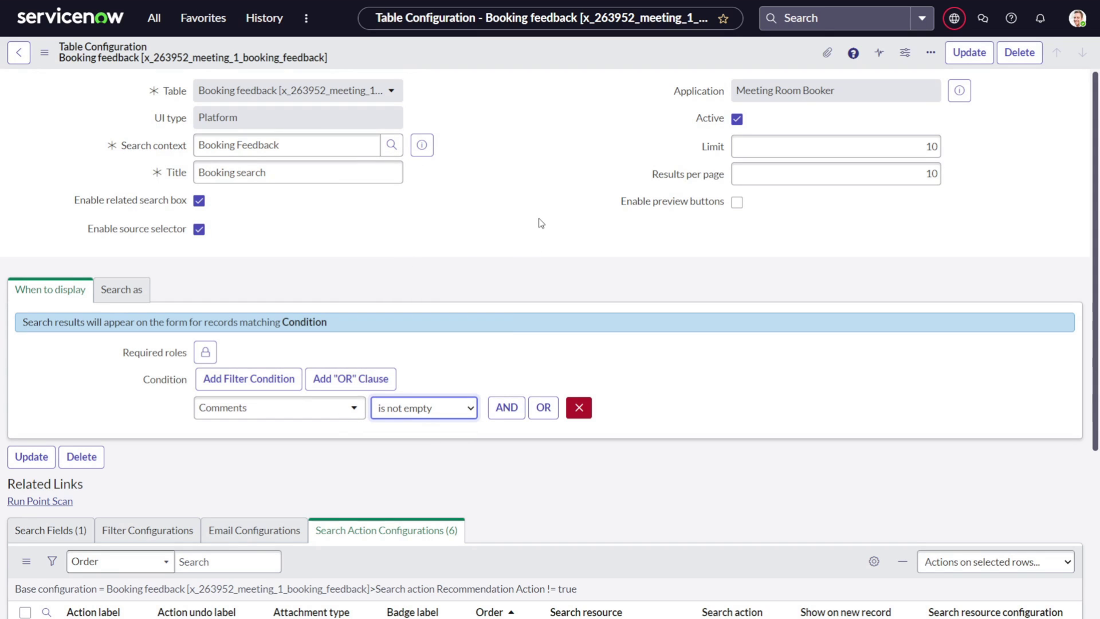
pyautogui.hotkey('ctrl', 's')
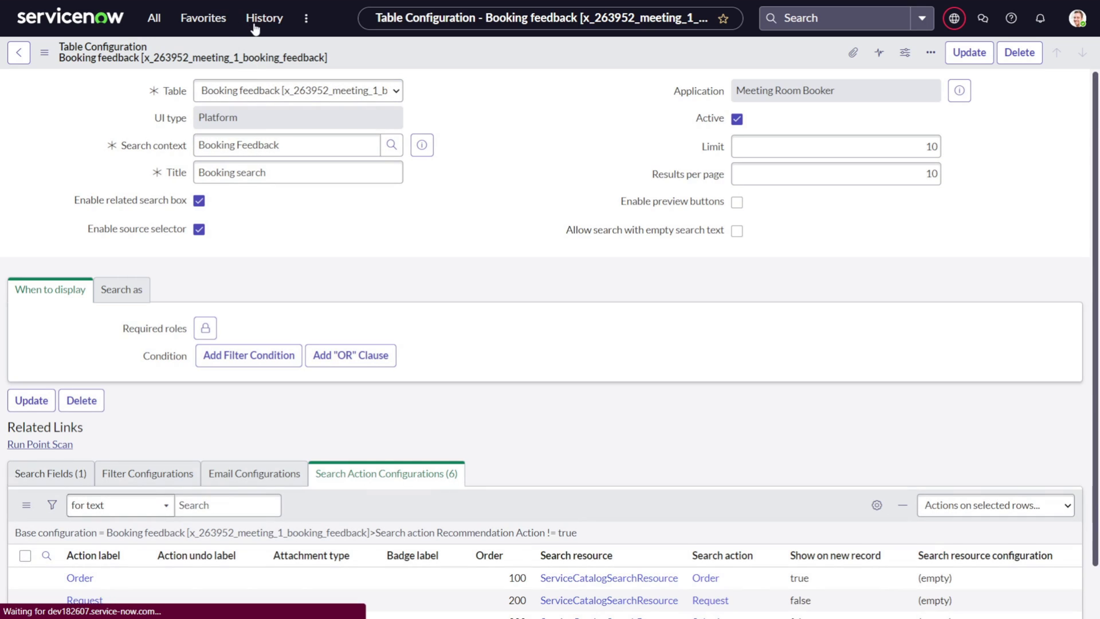
# Reopen the booking feedback record BOFE0001001 and expand its Booking search section
pyautogui.click(259, 23)
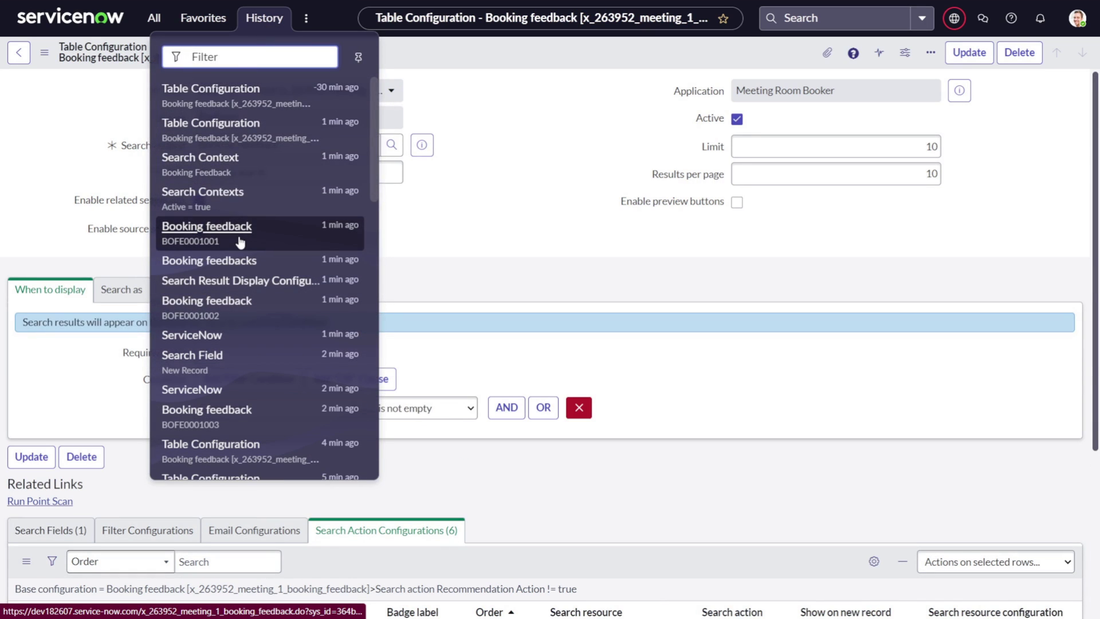
pyautogui.click(240, 240)
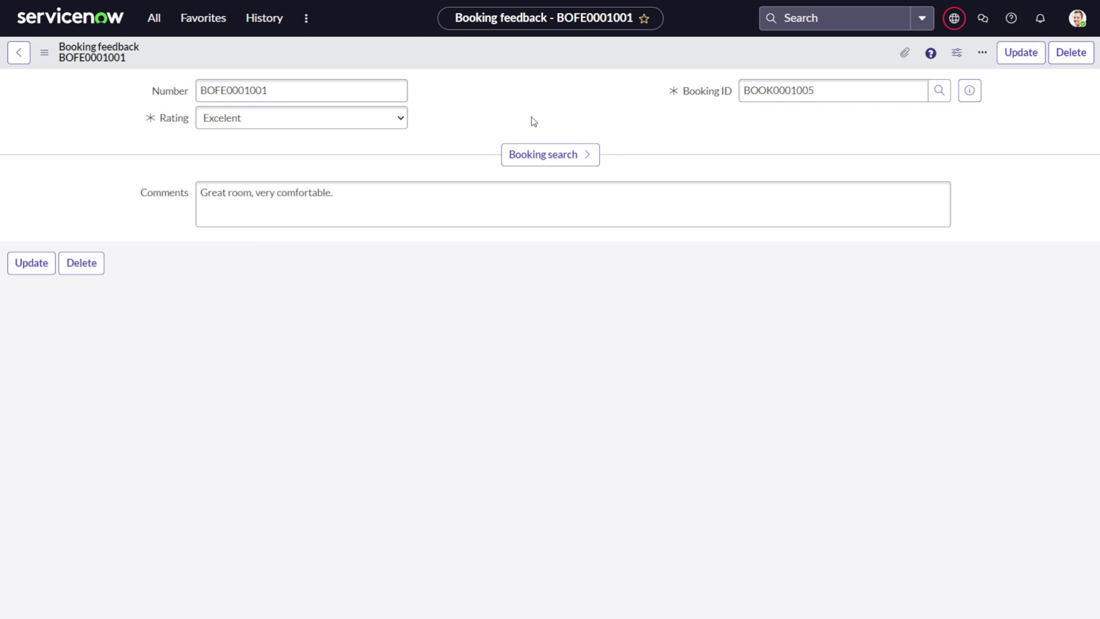
pyautogui.click(527, 163)
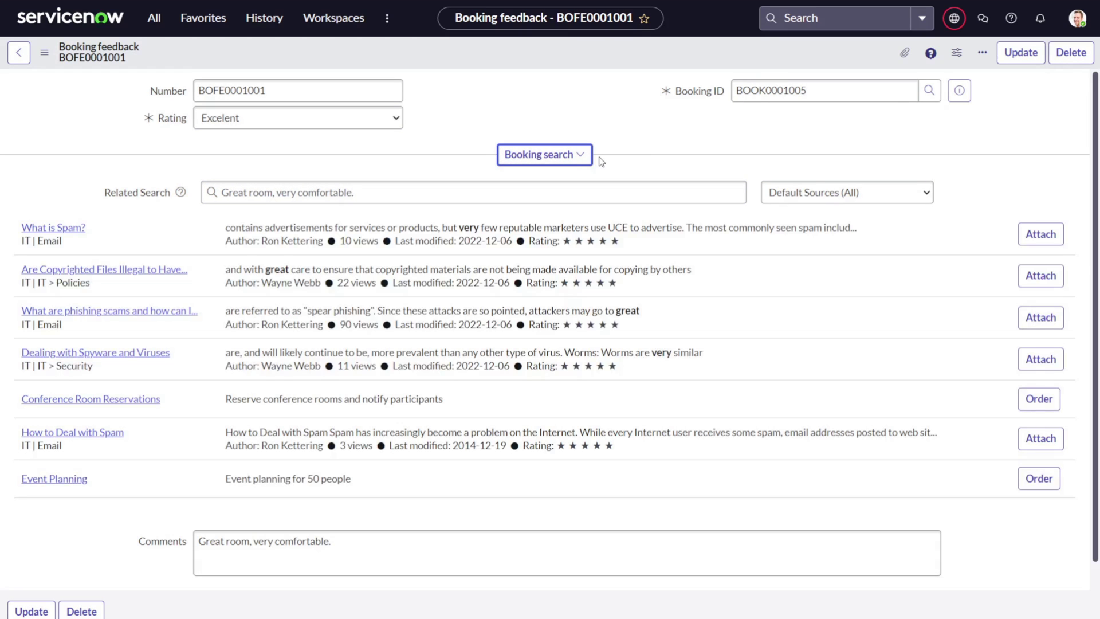
# Run a related search for "access" on the feedback record, collapse the Booking search section and highlight the Comments text
pyautogui.click(226, 187)
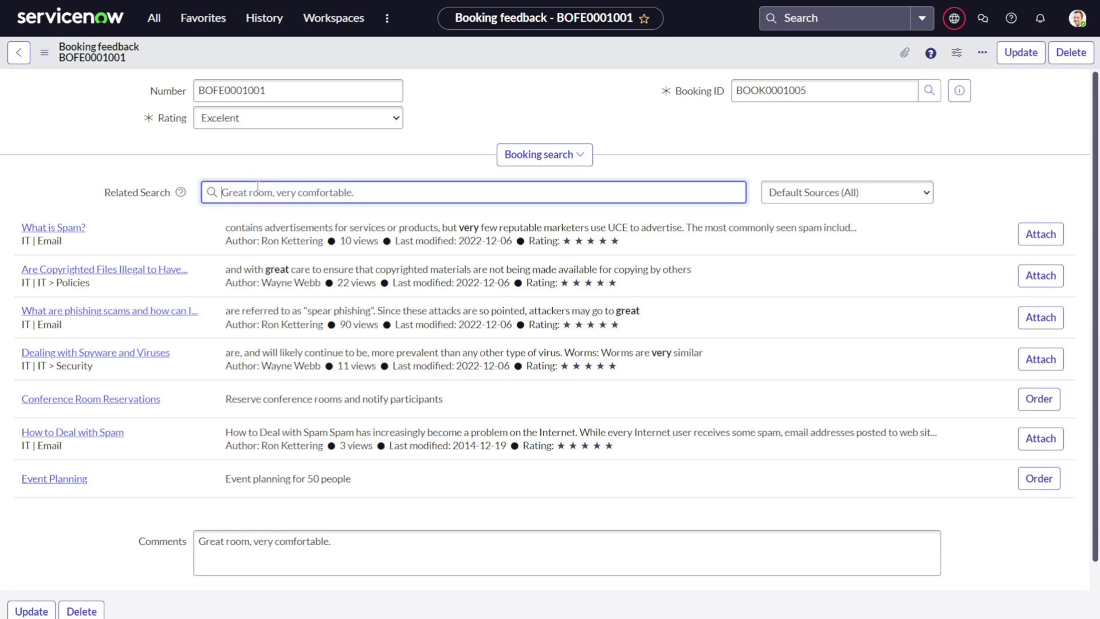
pyautogui.write('access')
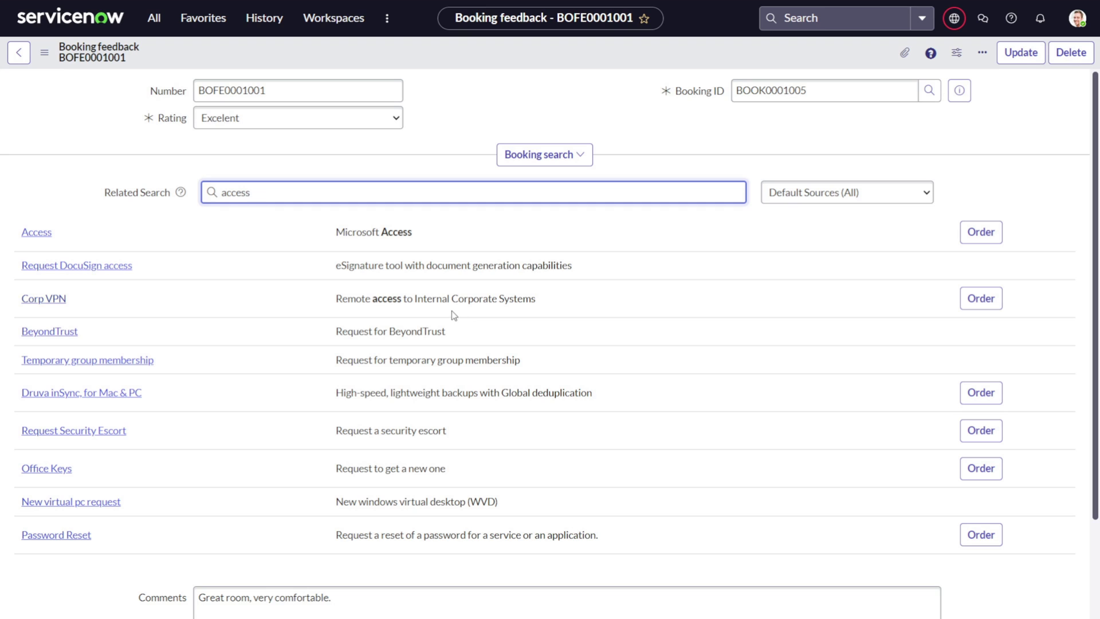
pyautogui.click(522, 156)
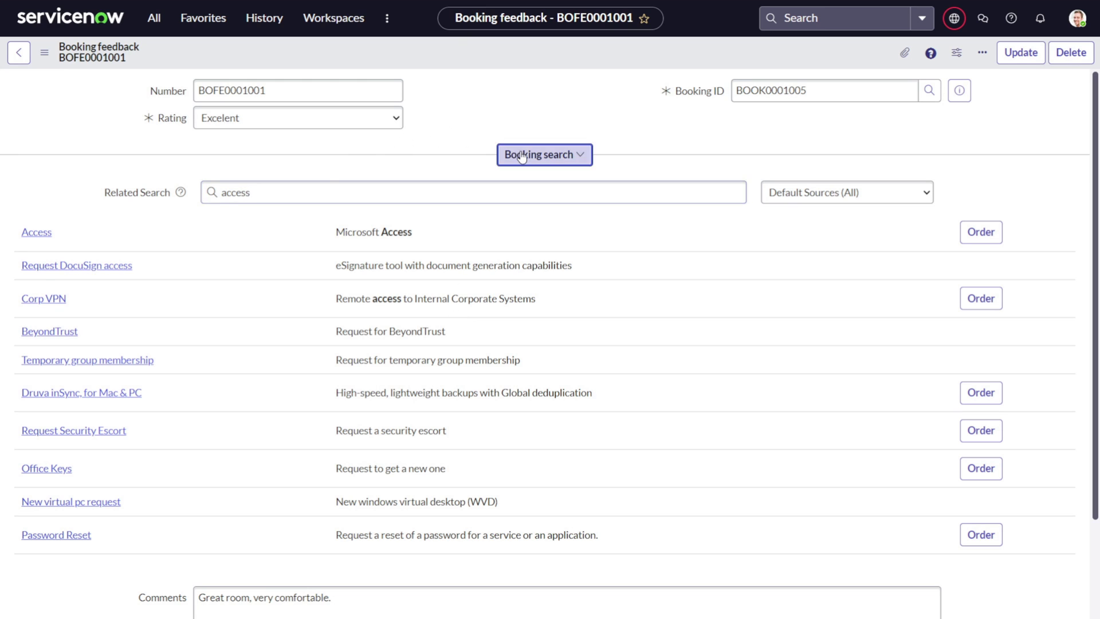
pyautogui.moveTo(335, 192); pyautogui.dragTo(114, 191)
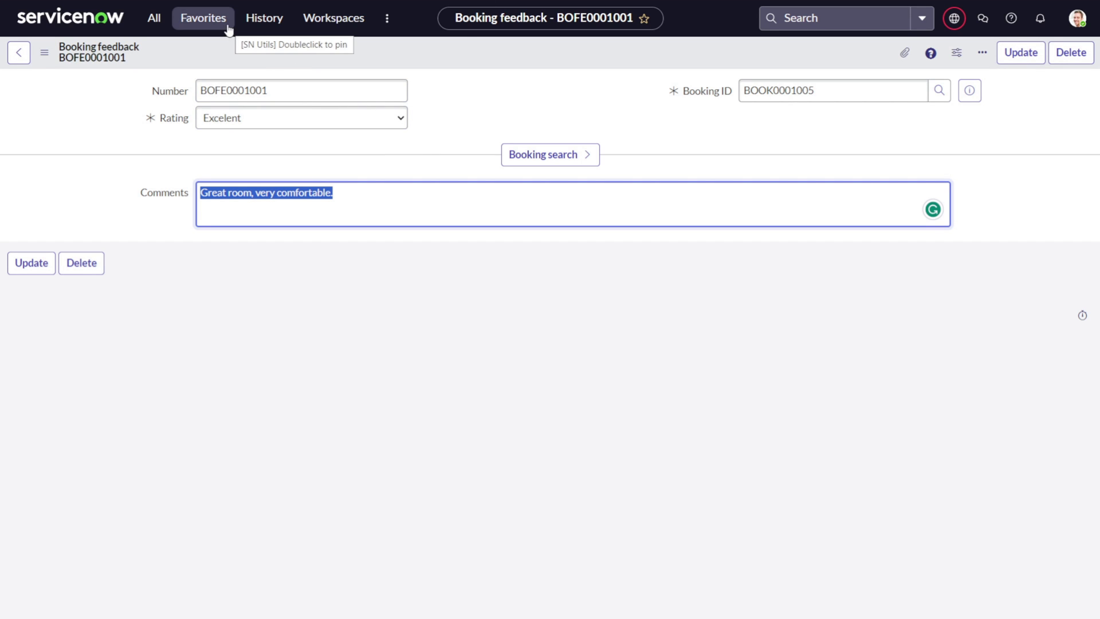
# Reopen the Booking Feedback search context and review its record producer, table, wizard and resource configurations
pyautogui.click(275, 20)
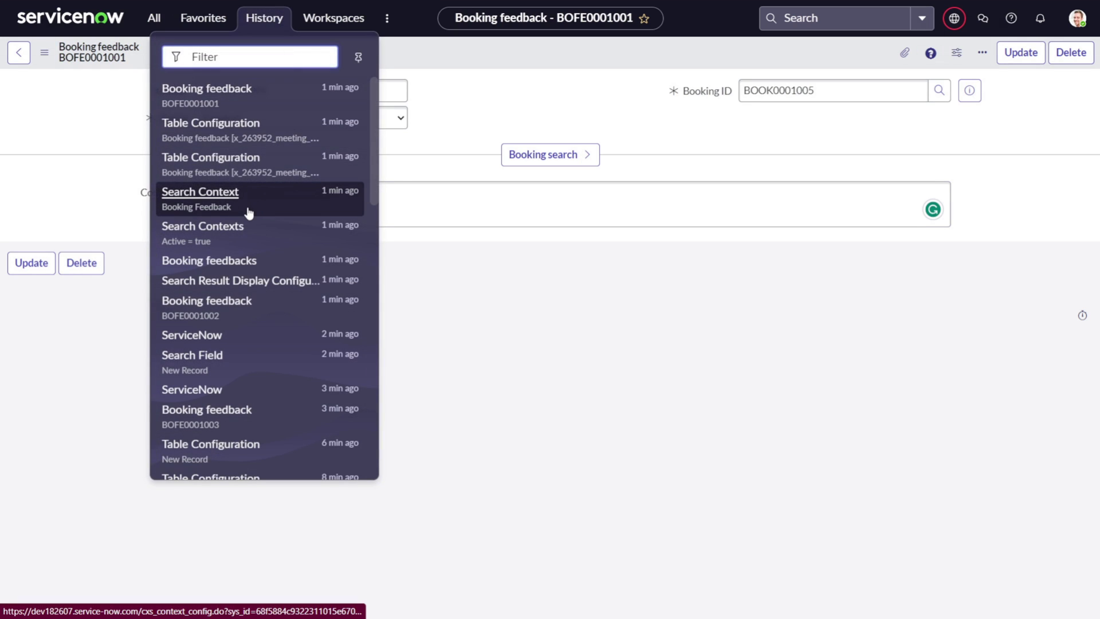
pyautogui.click(249, 212)
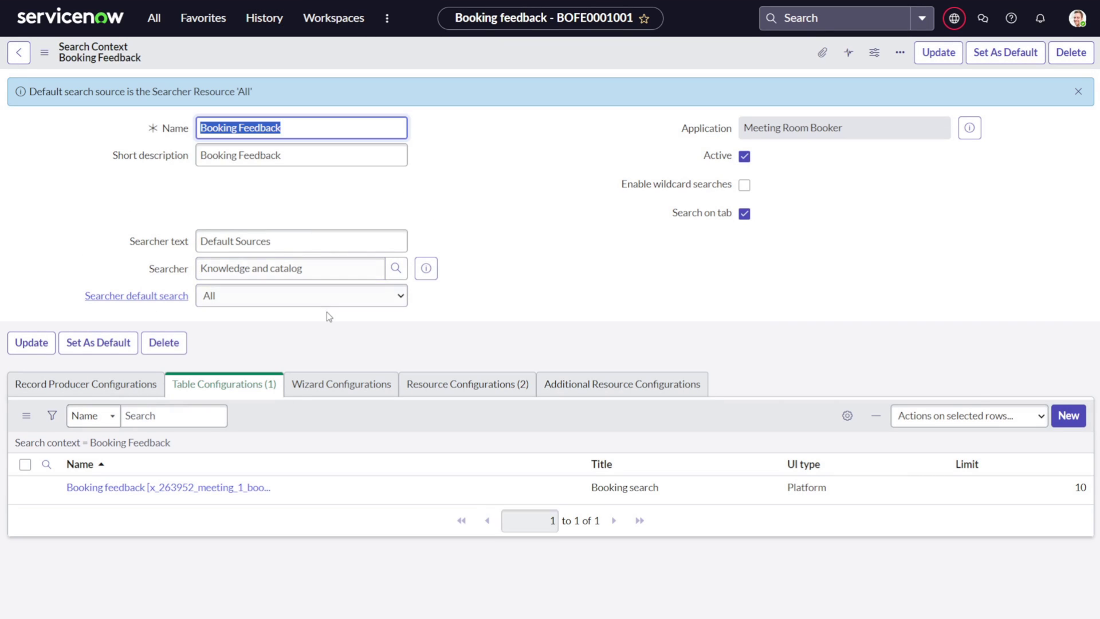
pyautogui.click(60, 386)
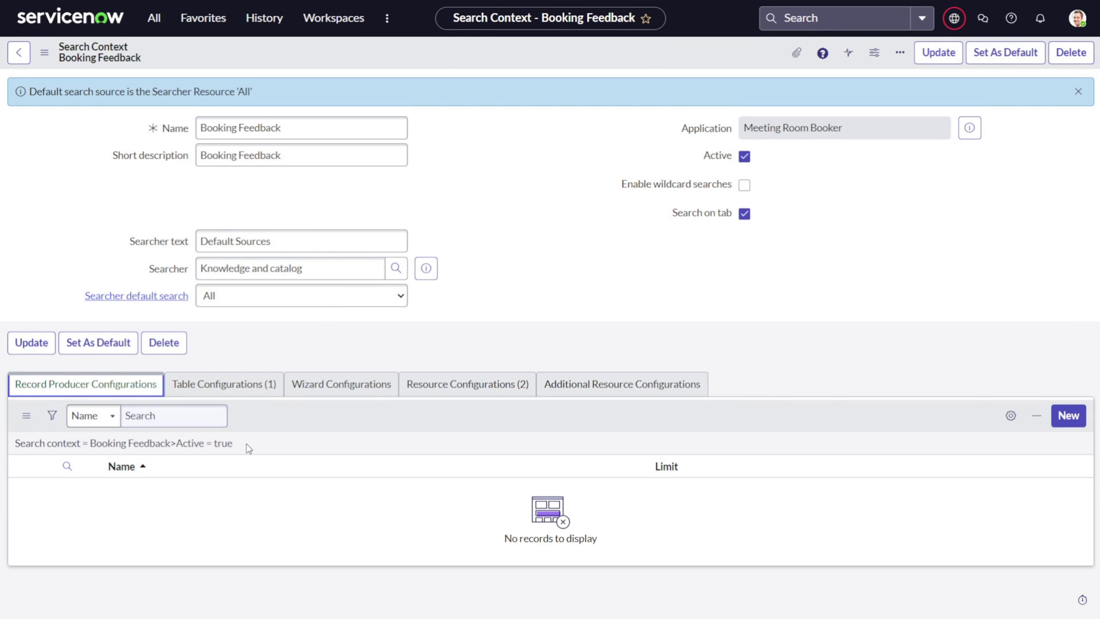
pyautogui.click(235, 388)
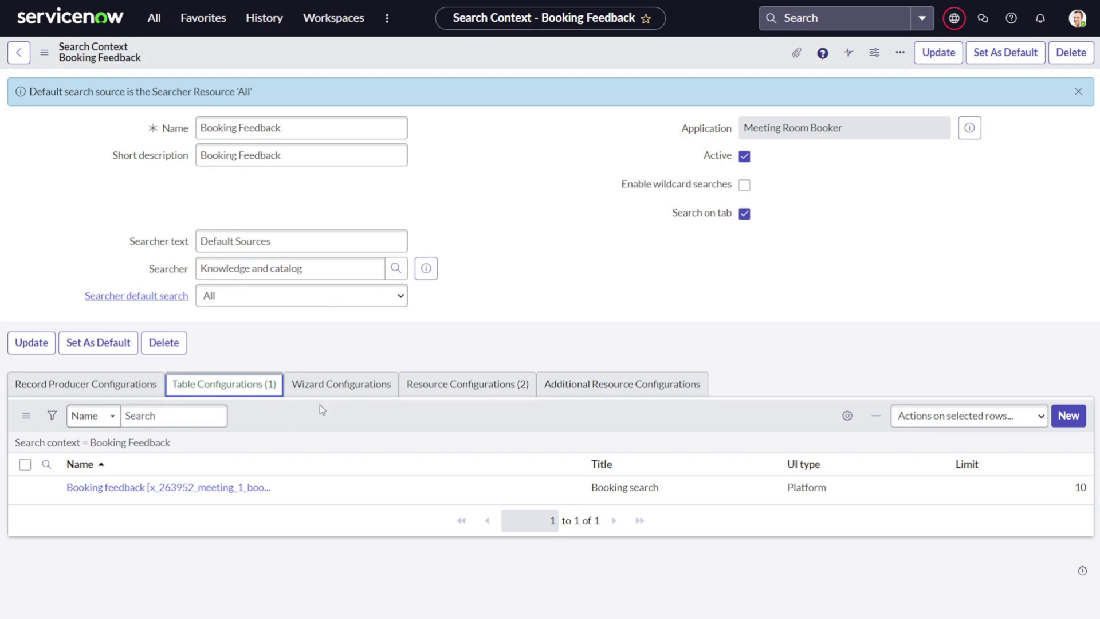
pyautogui.click(351, 388)
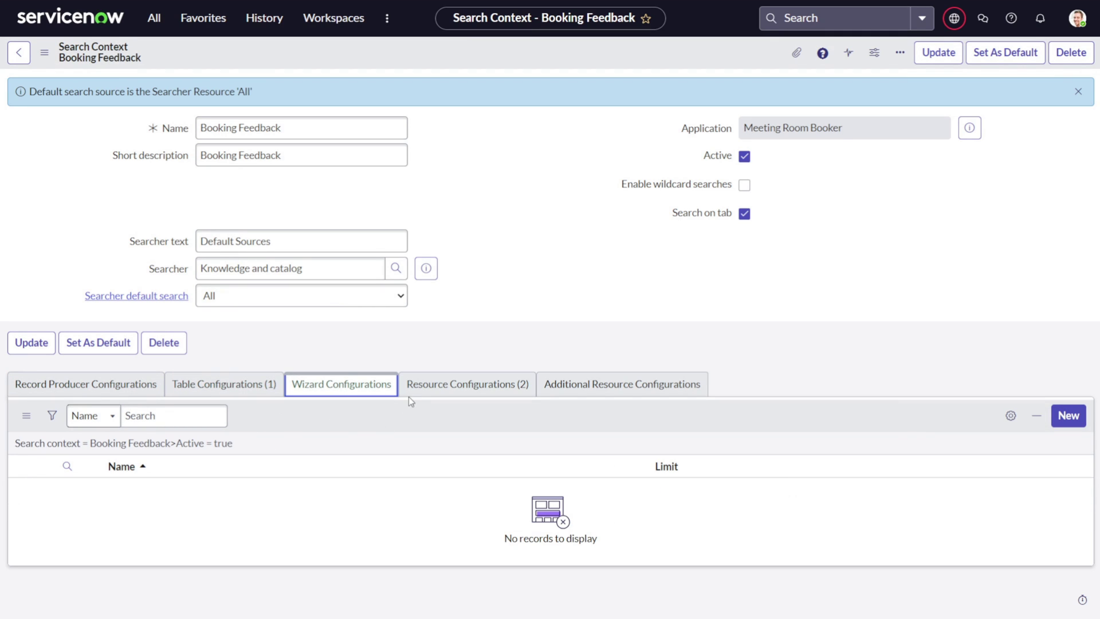
pyautogui.click(449, 387)
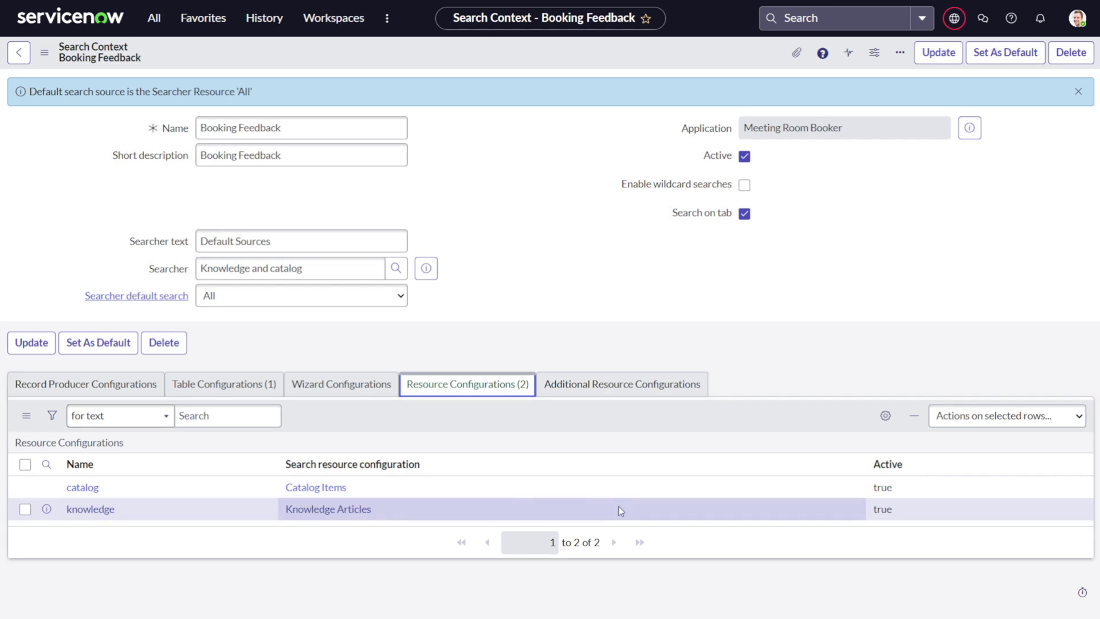
# Open the Condition property of the knowledge resource configuration and examine its description and Value field
pyautogui.click(95, 508)
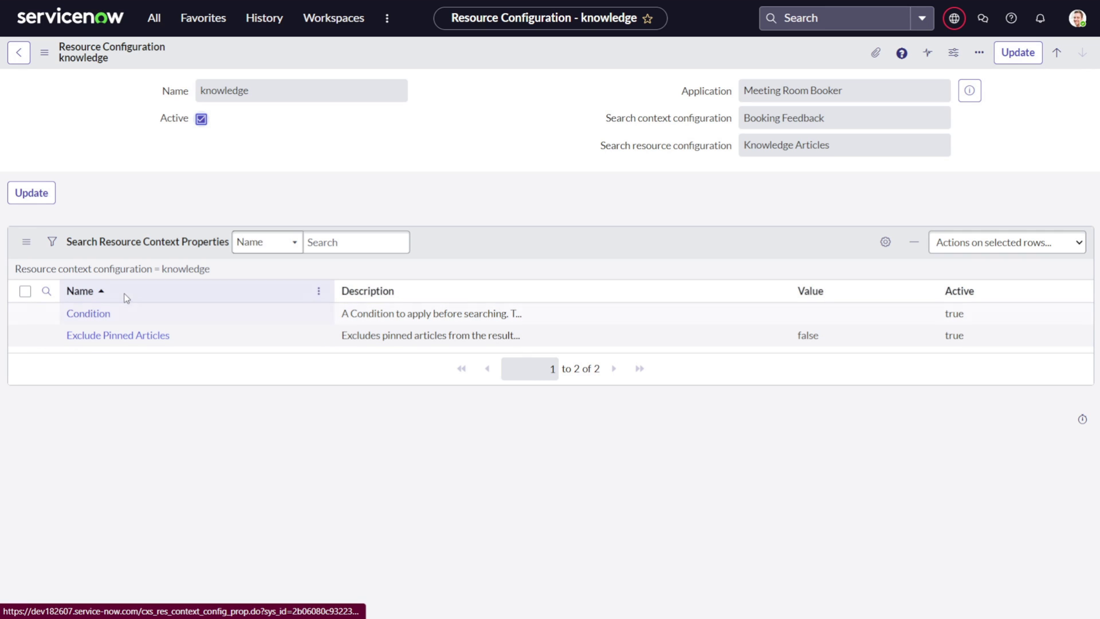
pyautogui.click(88, 320)
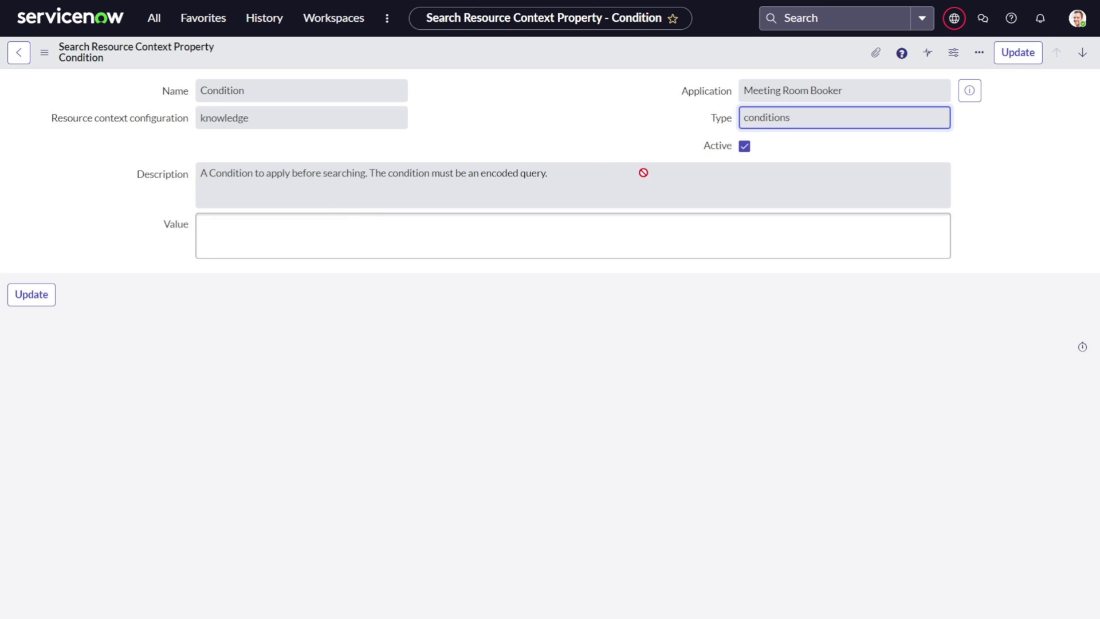
pyautogui.moveTo(206, 174); pyautogui.dragTo(380, 173)
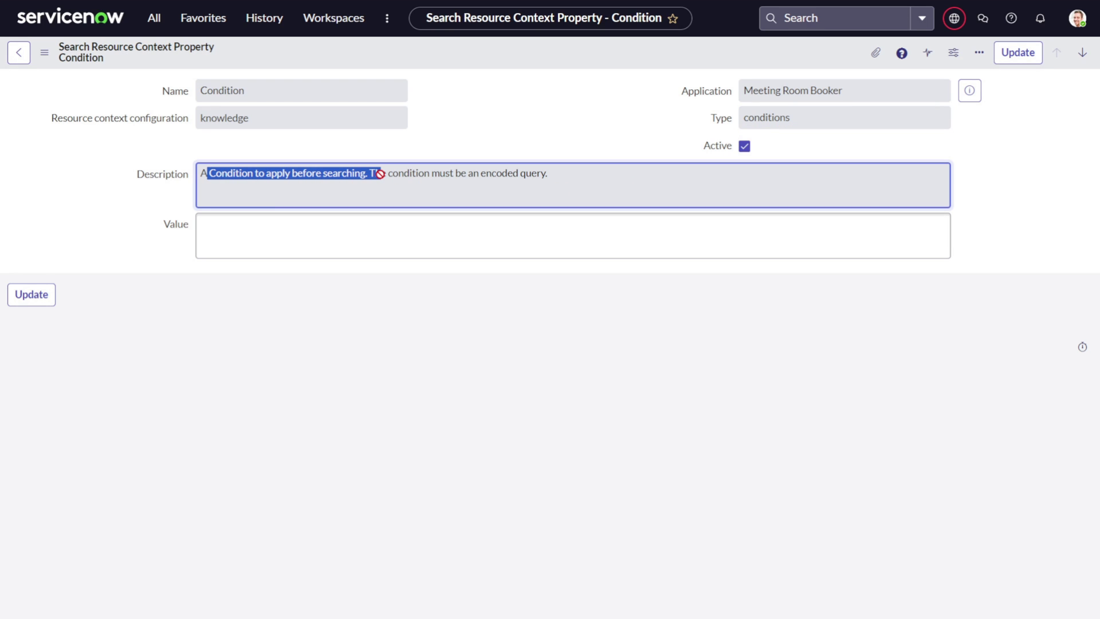
pyautogui.click(302, 241)
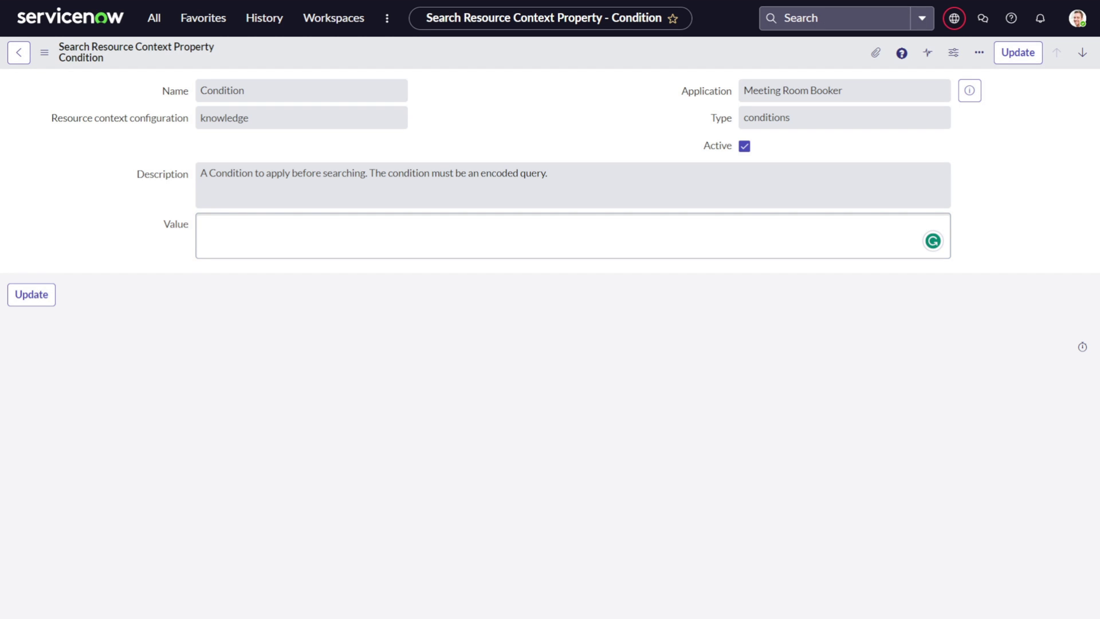
pyautogui.hotkey('alt', 'Tab')
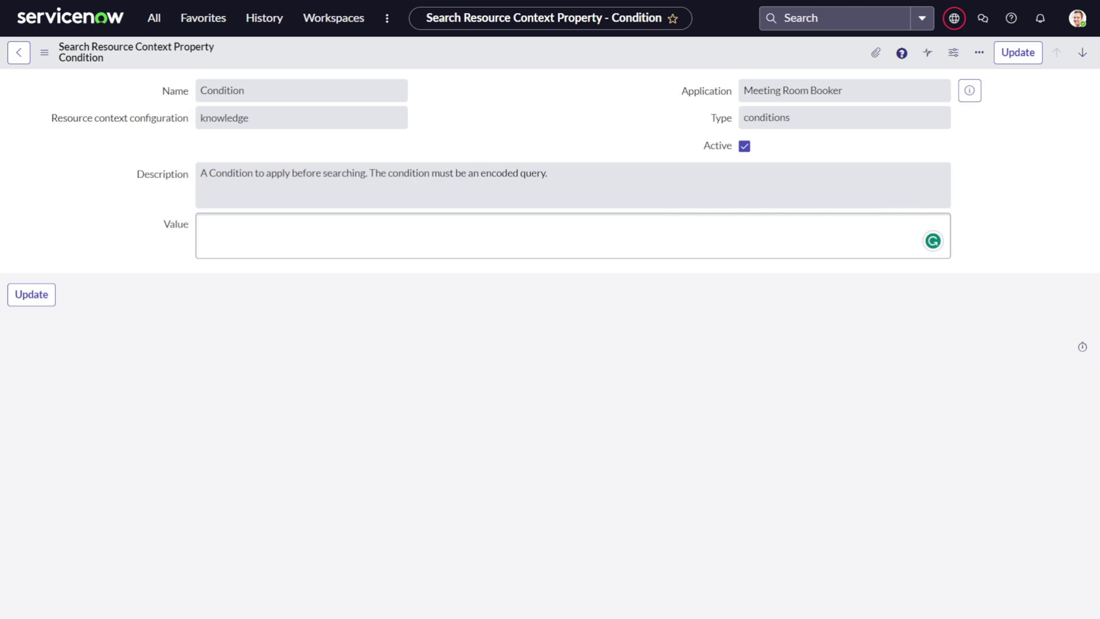